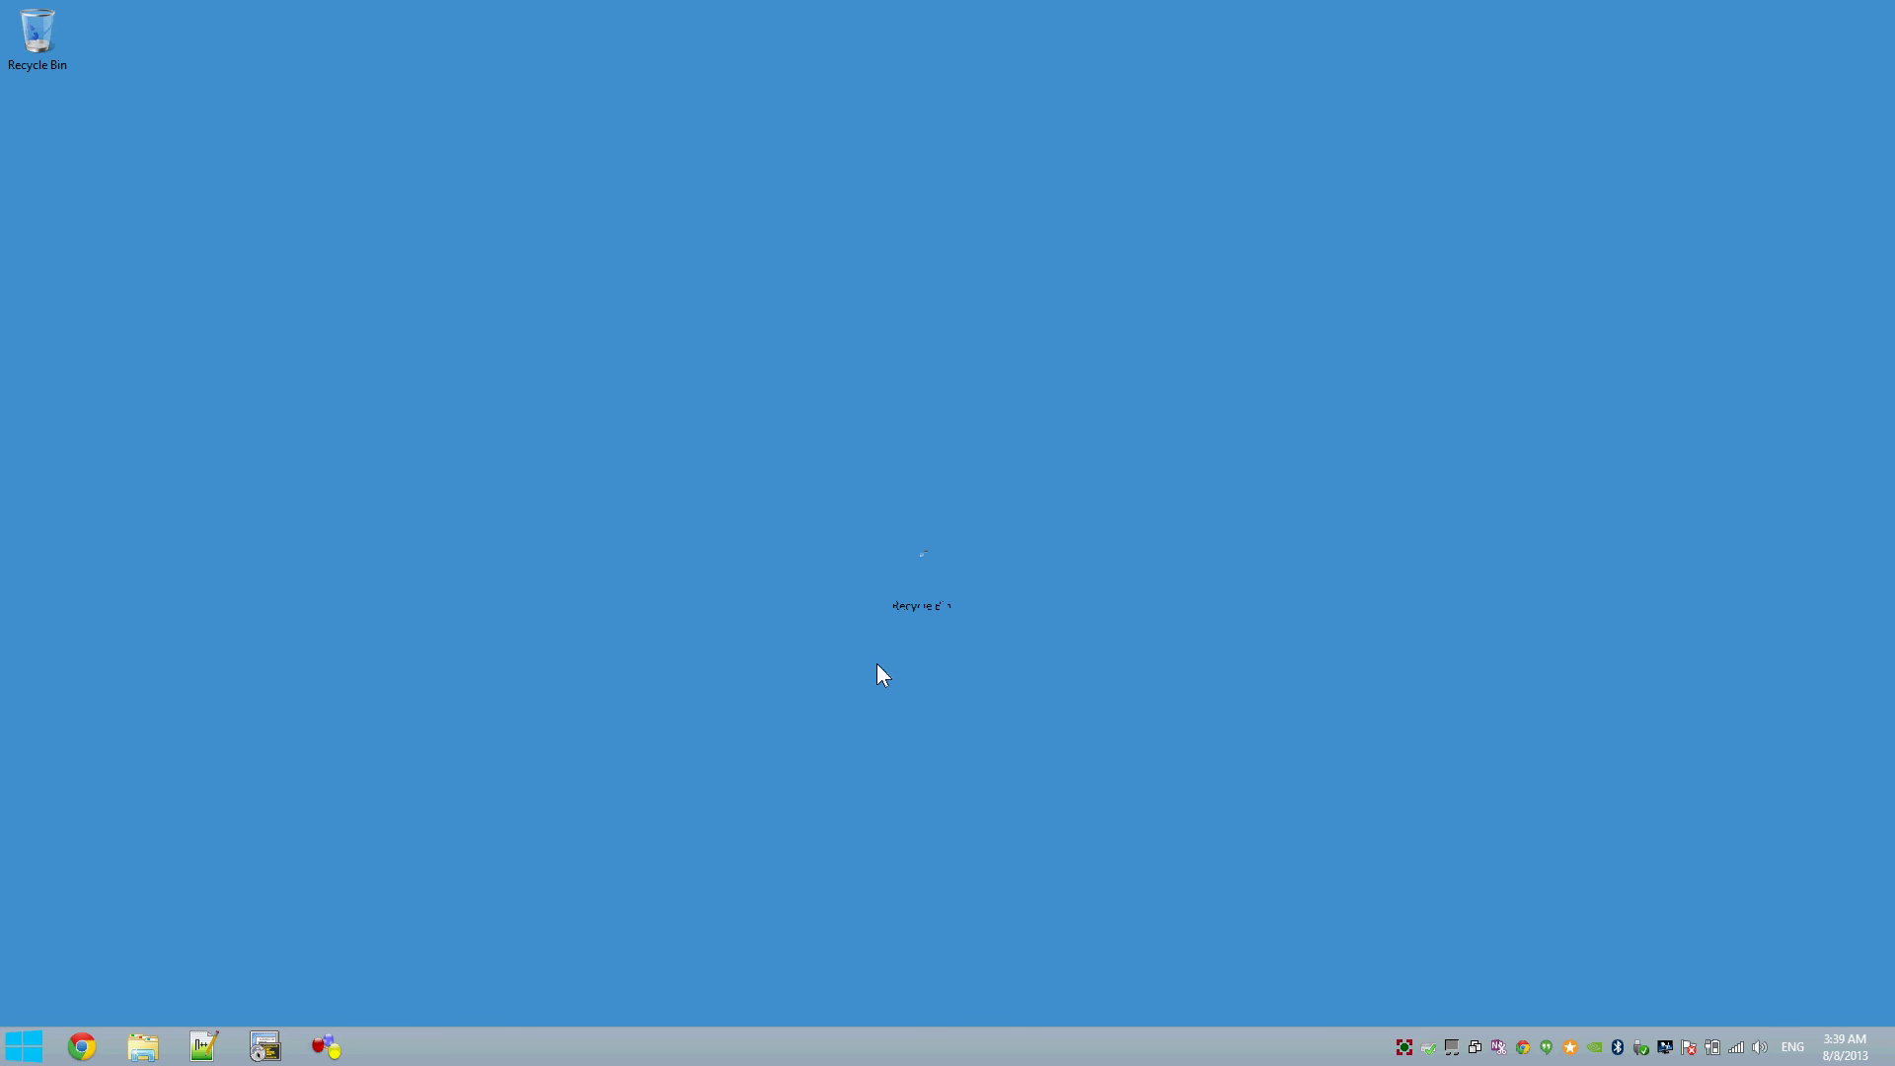
Step: Open Chrome and load the virtualbox.org website
{"action": "left_click", "coordinate": [81, 1046]}
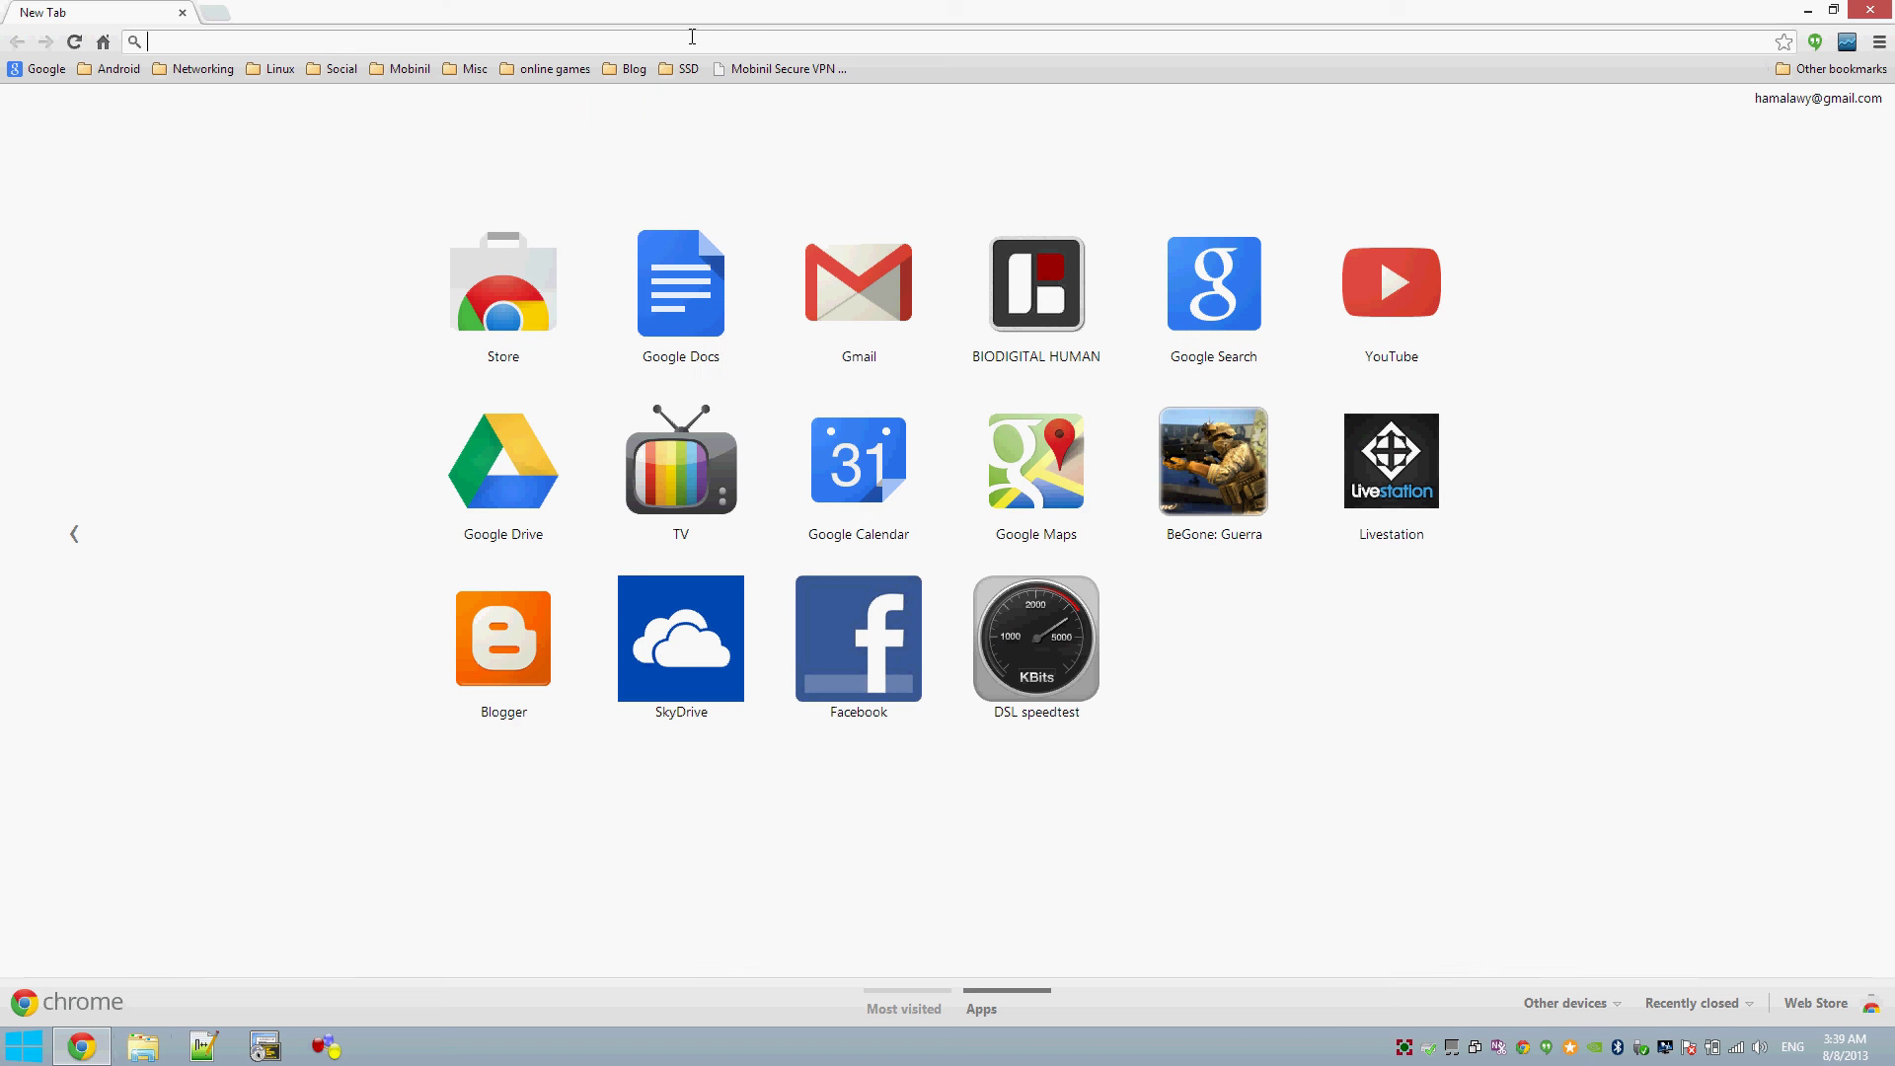
{"action": "type", "text": "virual"}
{"action": "key", "text": "Down"}
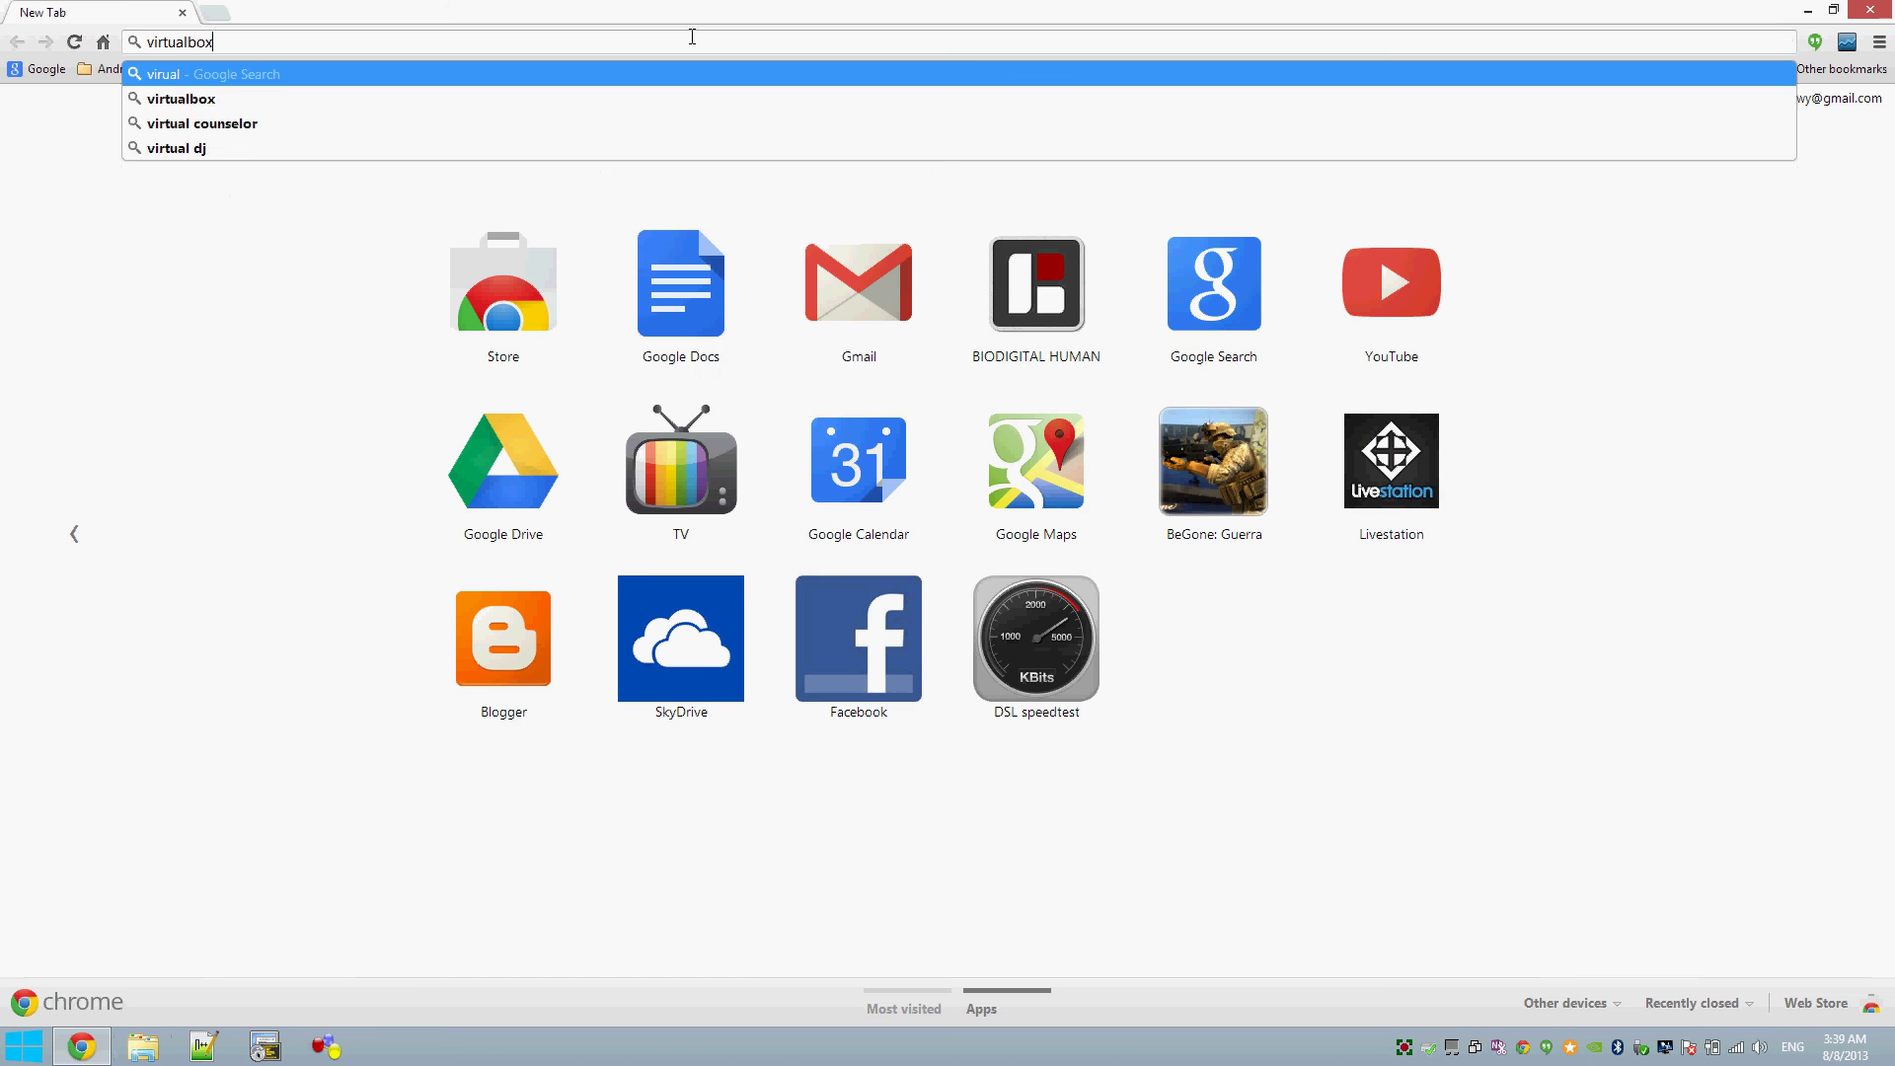
{"action": "type", "text": ".o"}
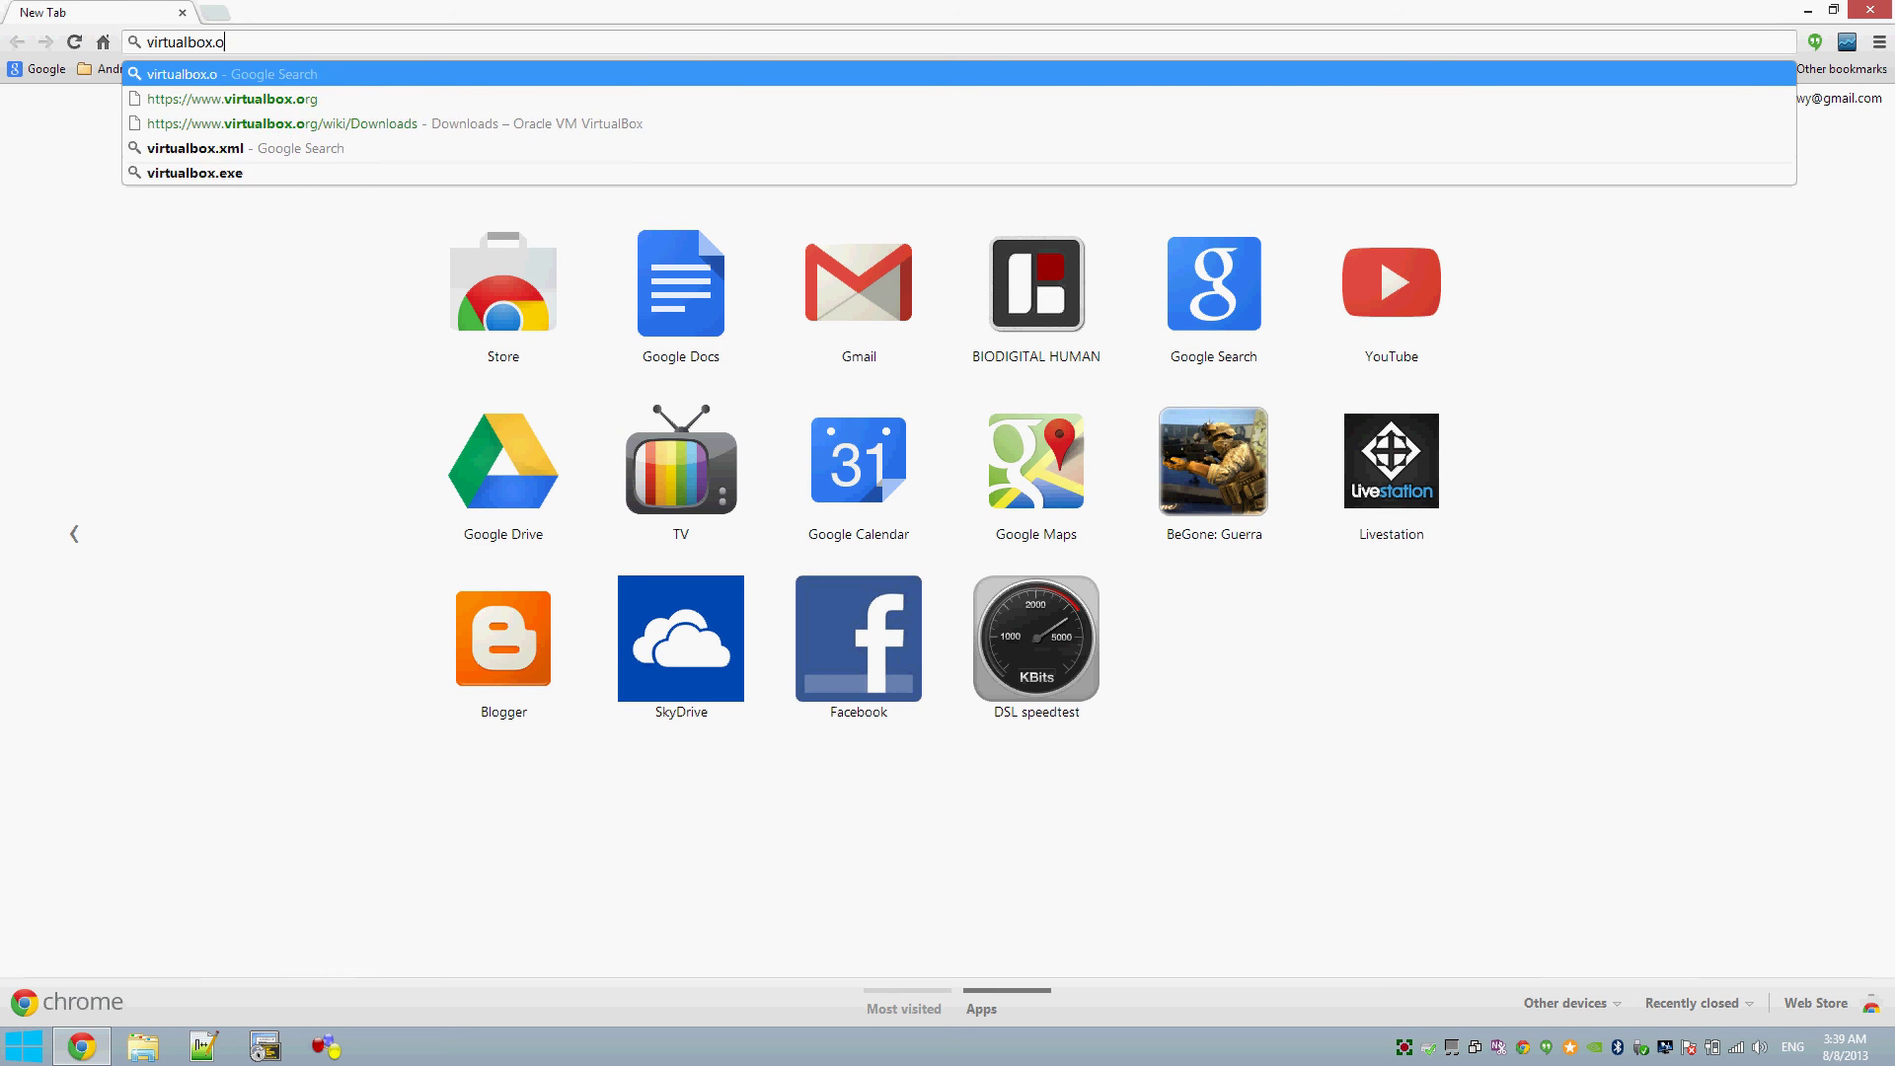
{"action": "type", "text": "rg"}
{"action": "key", "text": "Return"}
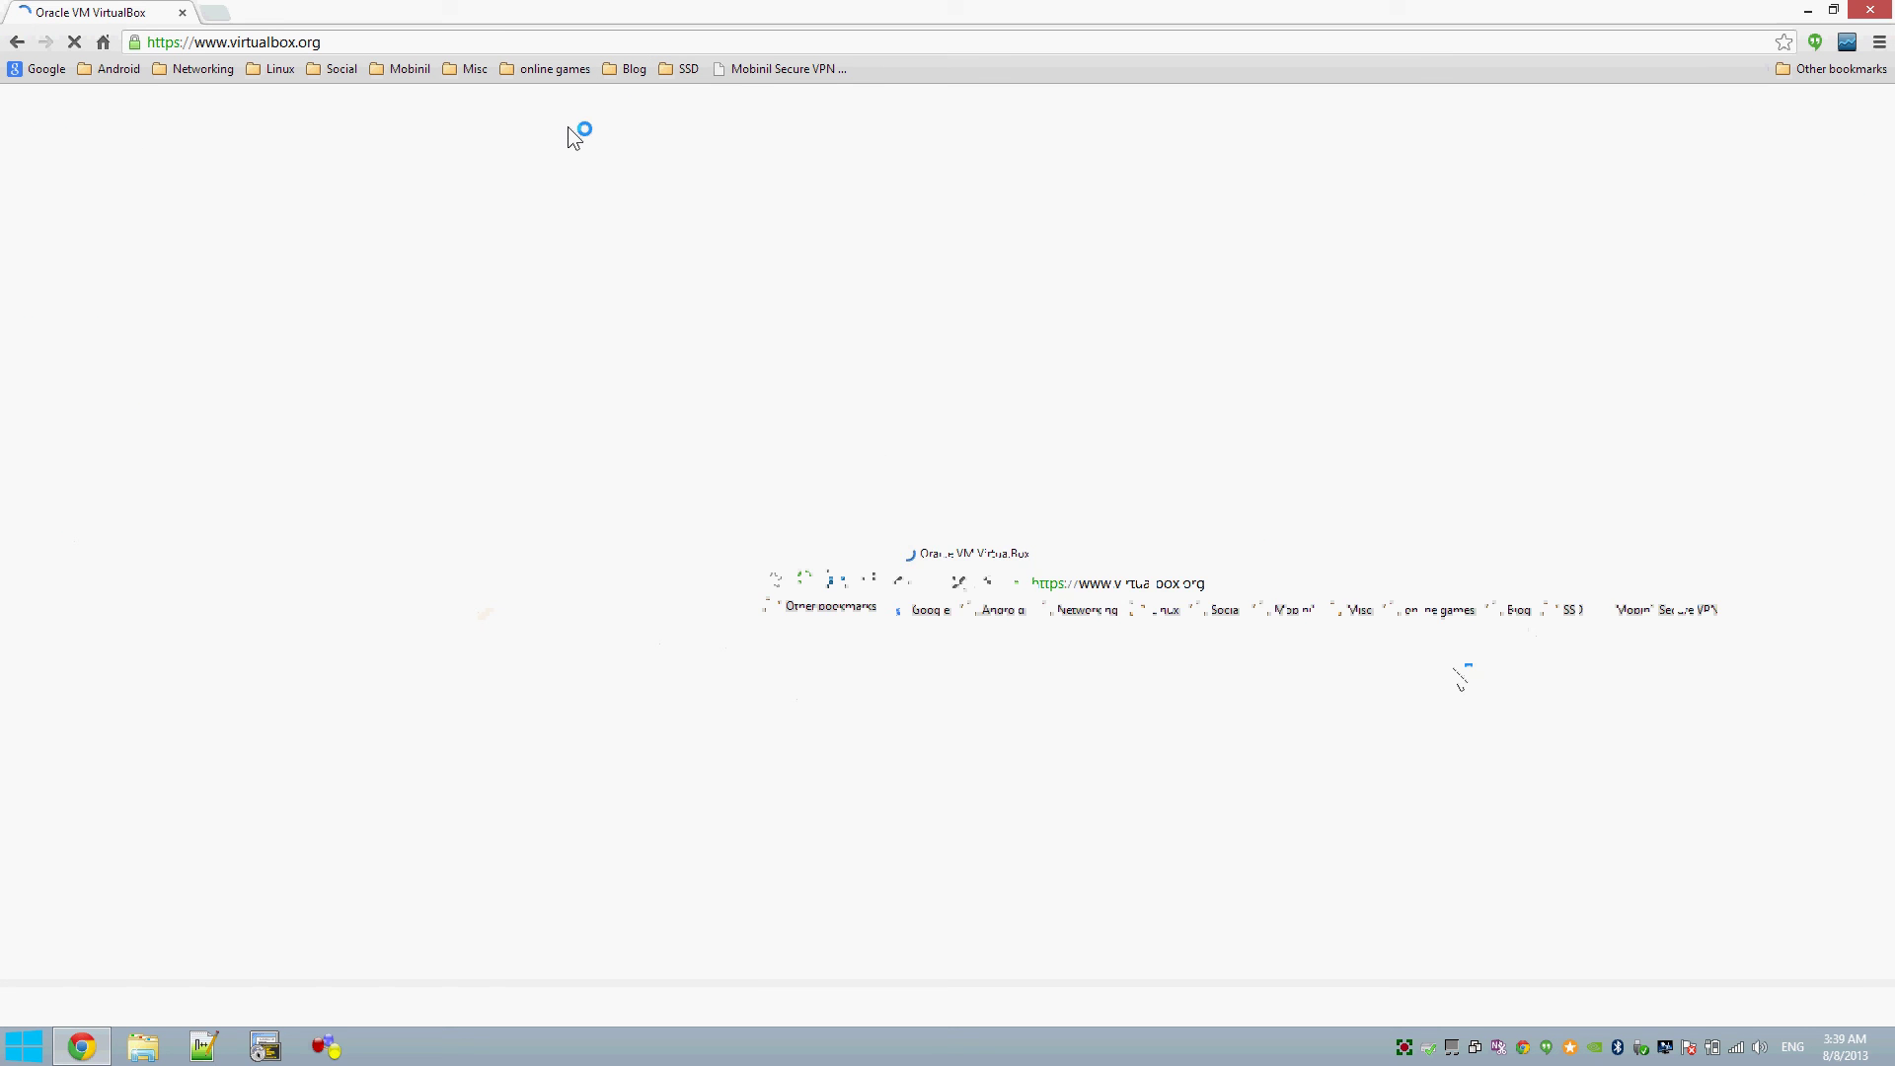
Step: Review the VirtualBox 4.2.16 Windows host download on the Downloads page, then close Chrome
{"action": "left_click", "coordinate": [73, 338]}
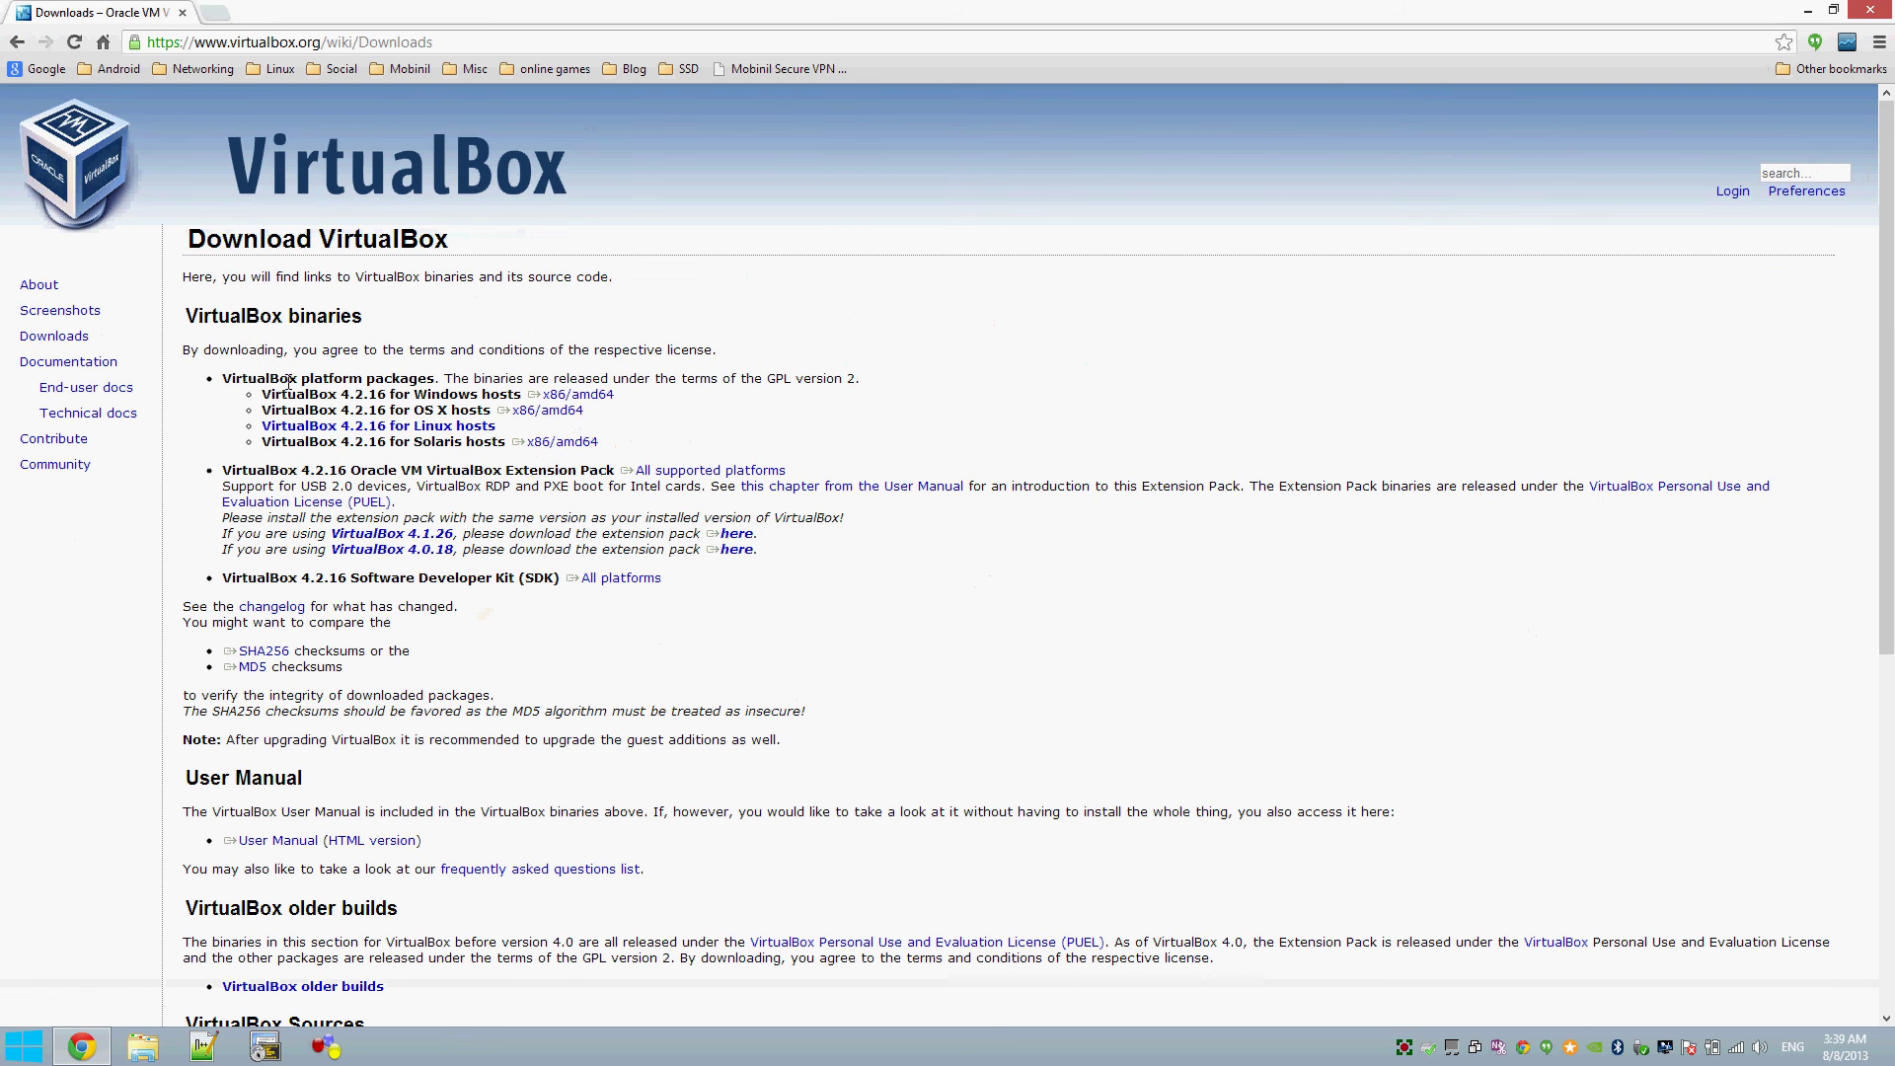
{"action": "left_click", "coordinate": [454, 427]}
{"action": "left_click_drag", "start_coordinate": [318, 395], "coordinate": [583, 413]}
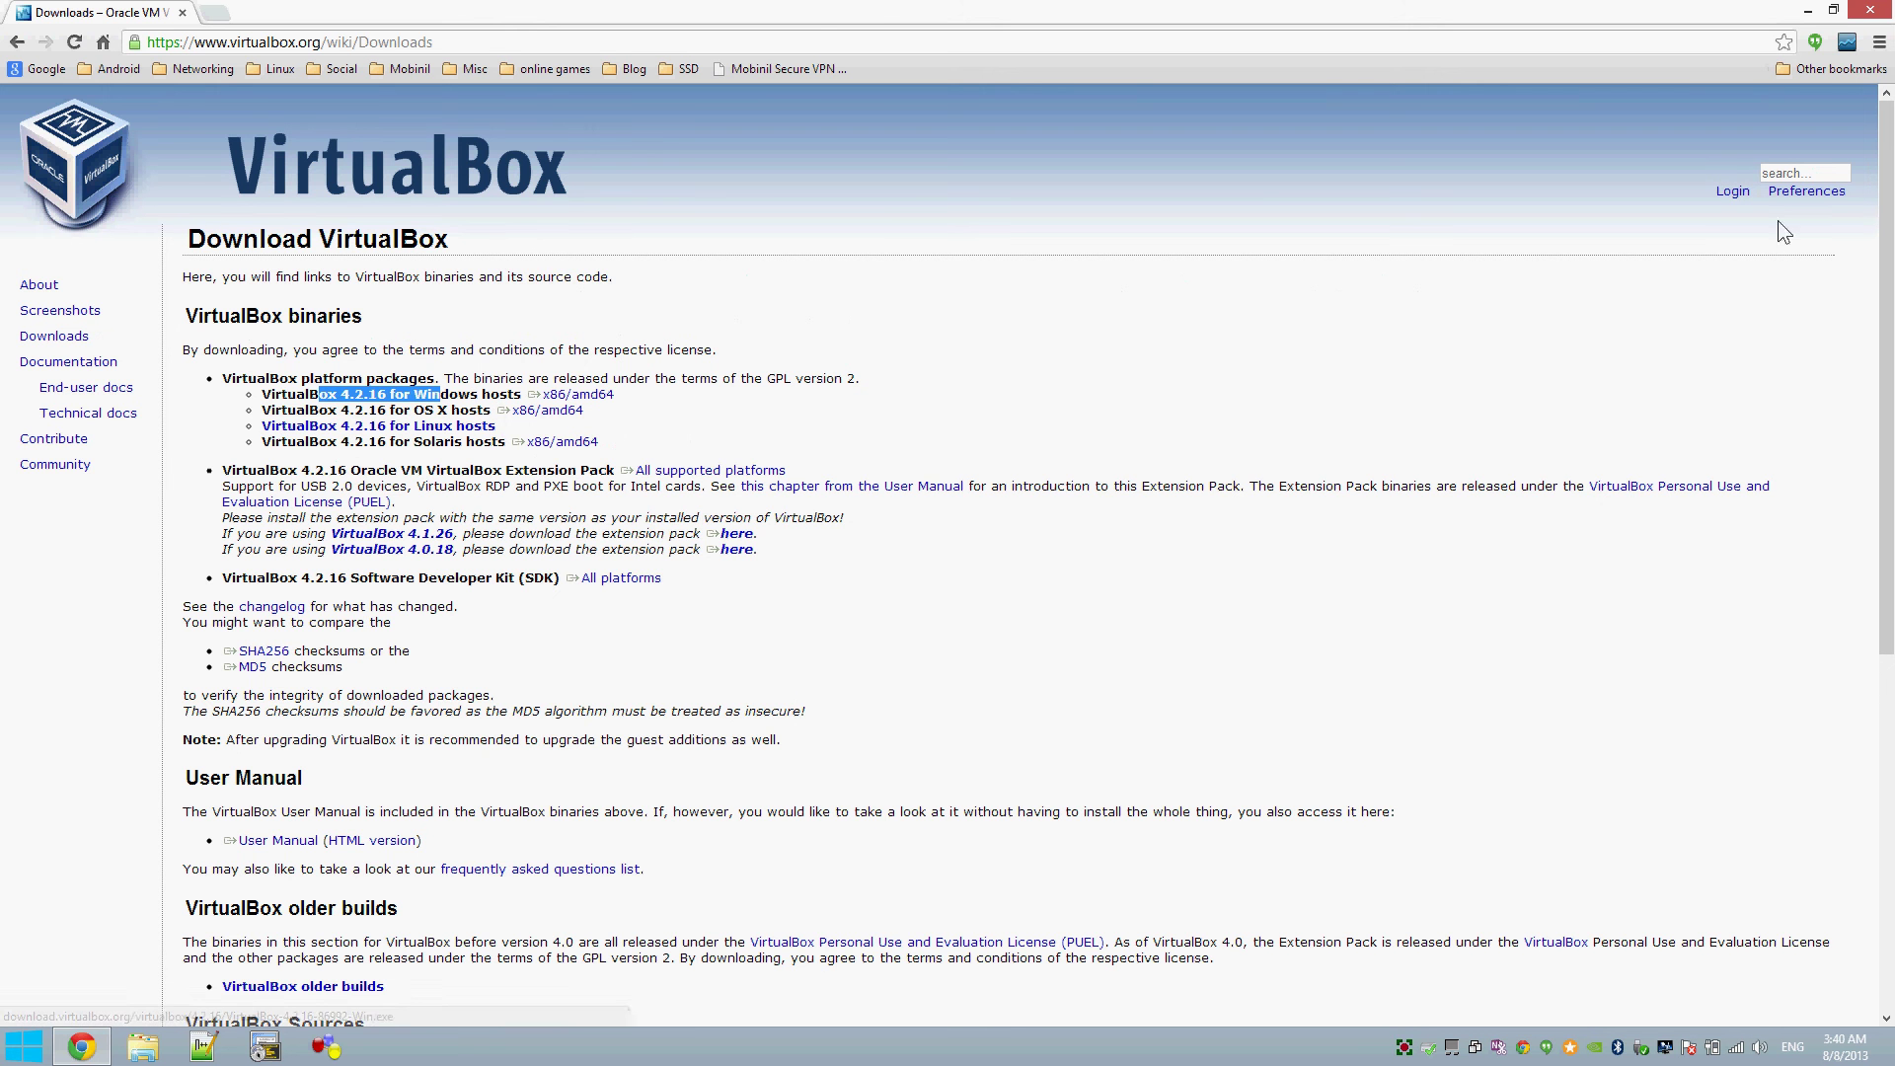
{"action": "left_click", "coordinate": [1870, 15]}
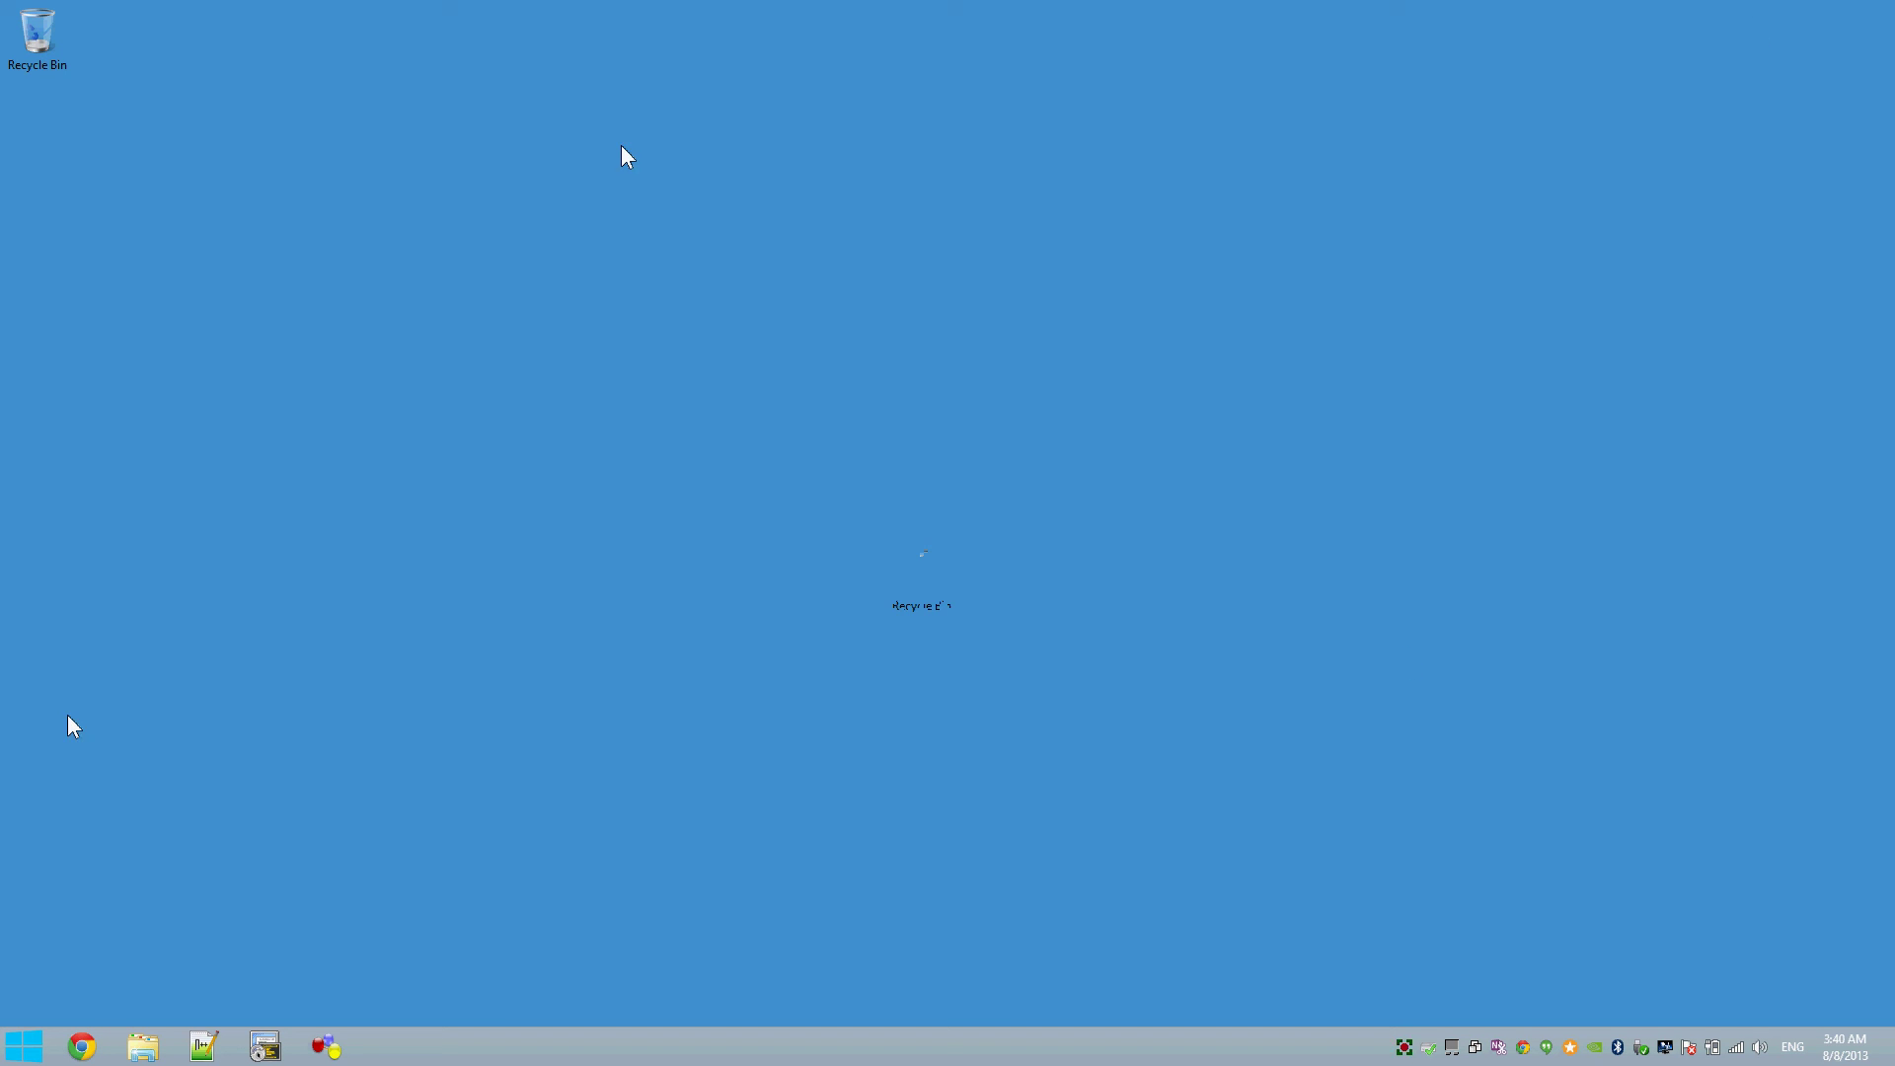
Step: Launch GNS3 and cancel the New Project dialog to get an empty workspace
{"action": "left_click", "coordinate": [343, 1044]}
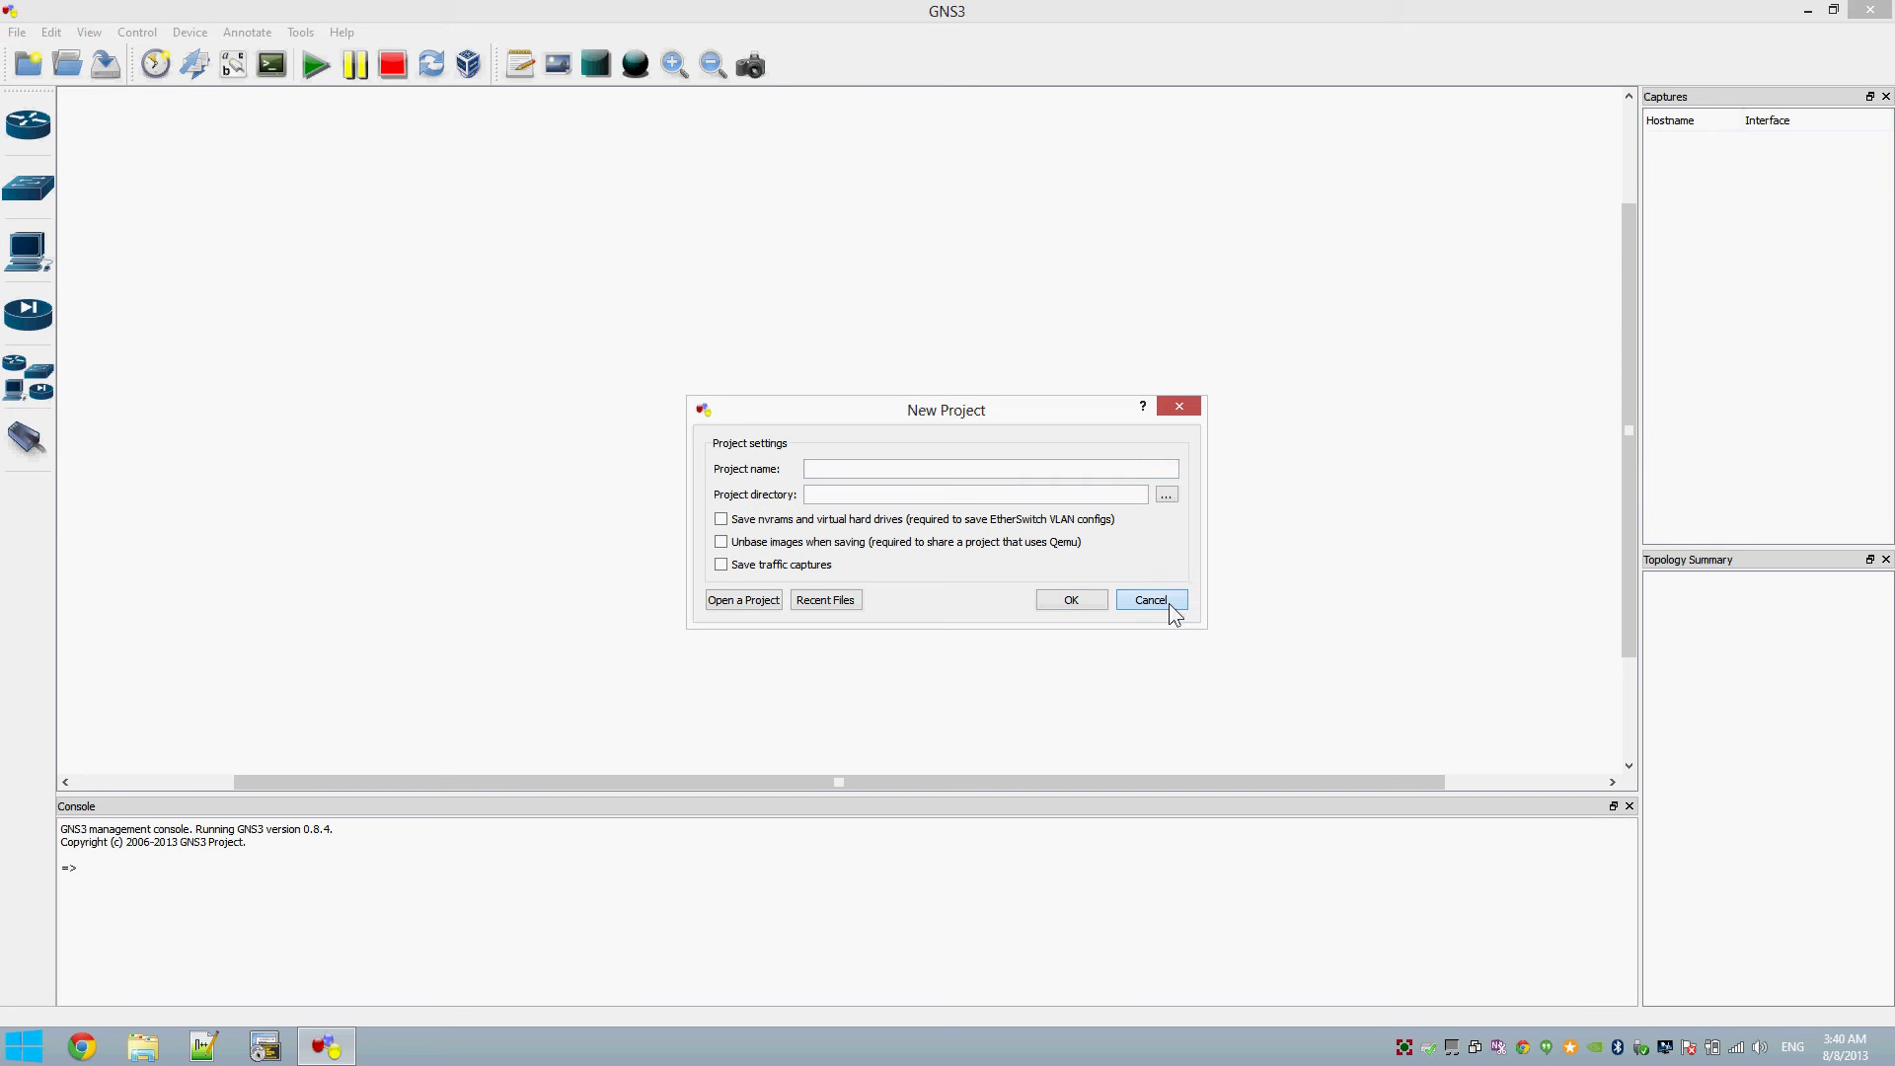
{"action": "left_click", "coordinate": [1151, 600]}
Step: Open GNS3 Preferences at the VirtualBox Guest settings page
{"action": "left_click", "coordinate": [52, 34]}
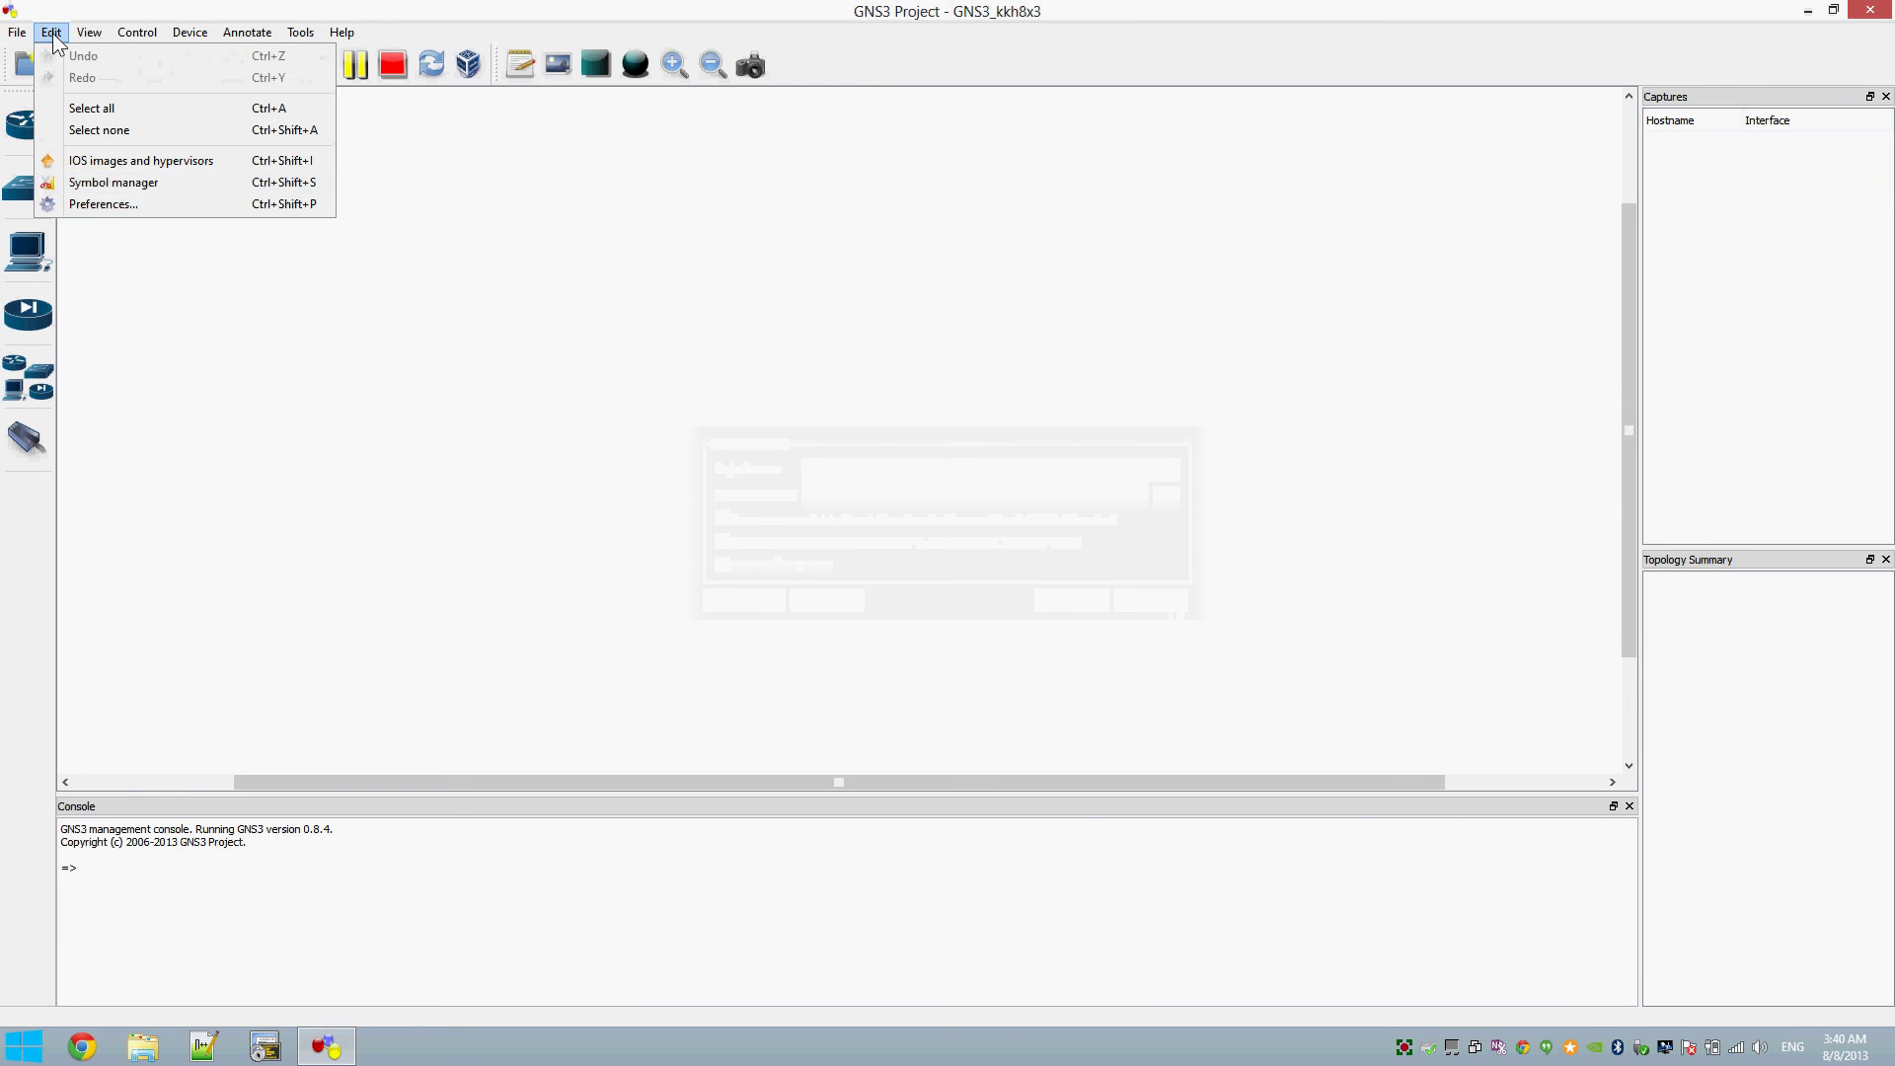
{"action": "left_click", "coordinate": [127, 205]}
{"action": "left_click", "coordinate": [683, 294]}
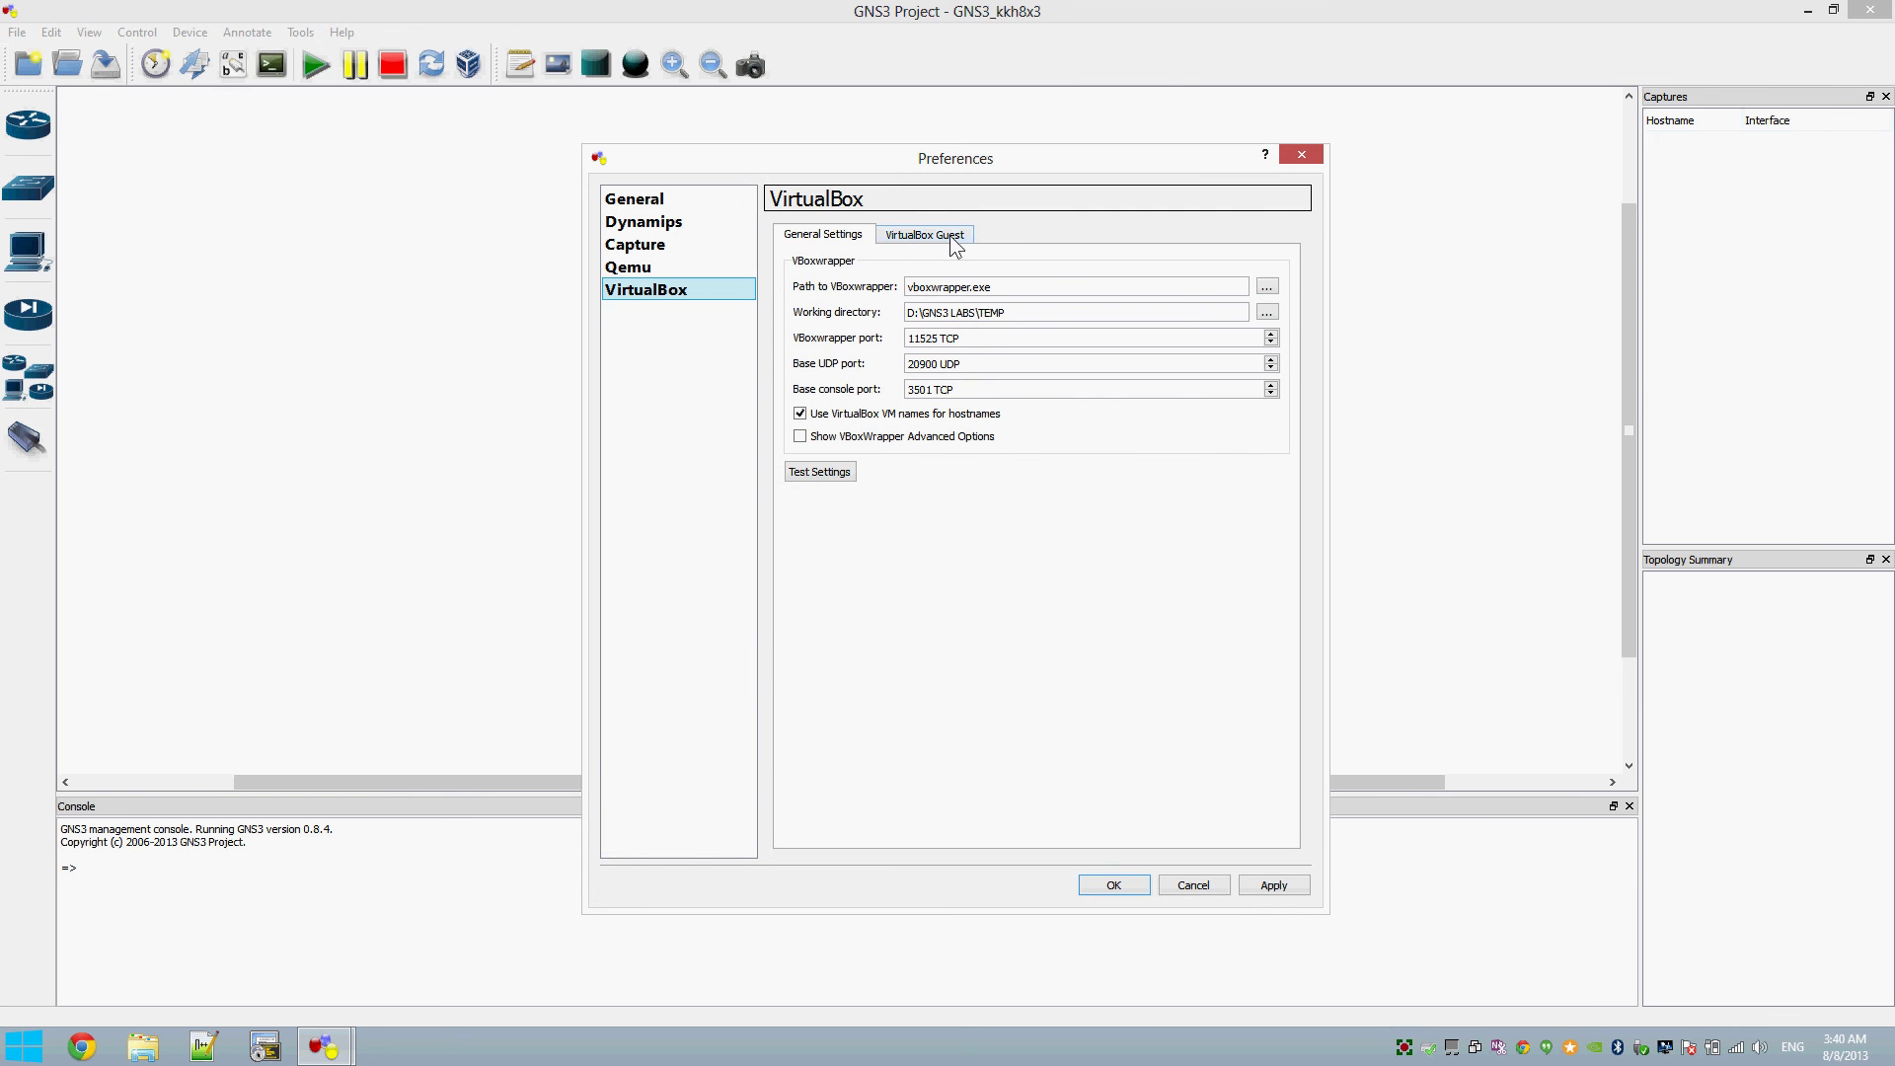
{"action": "left_click", "coordinate": [954, 236]}
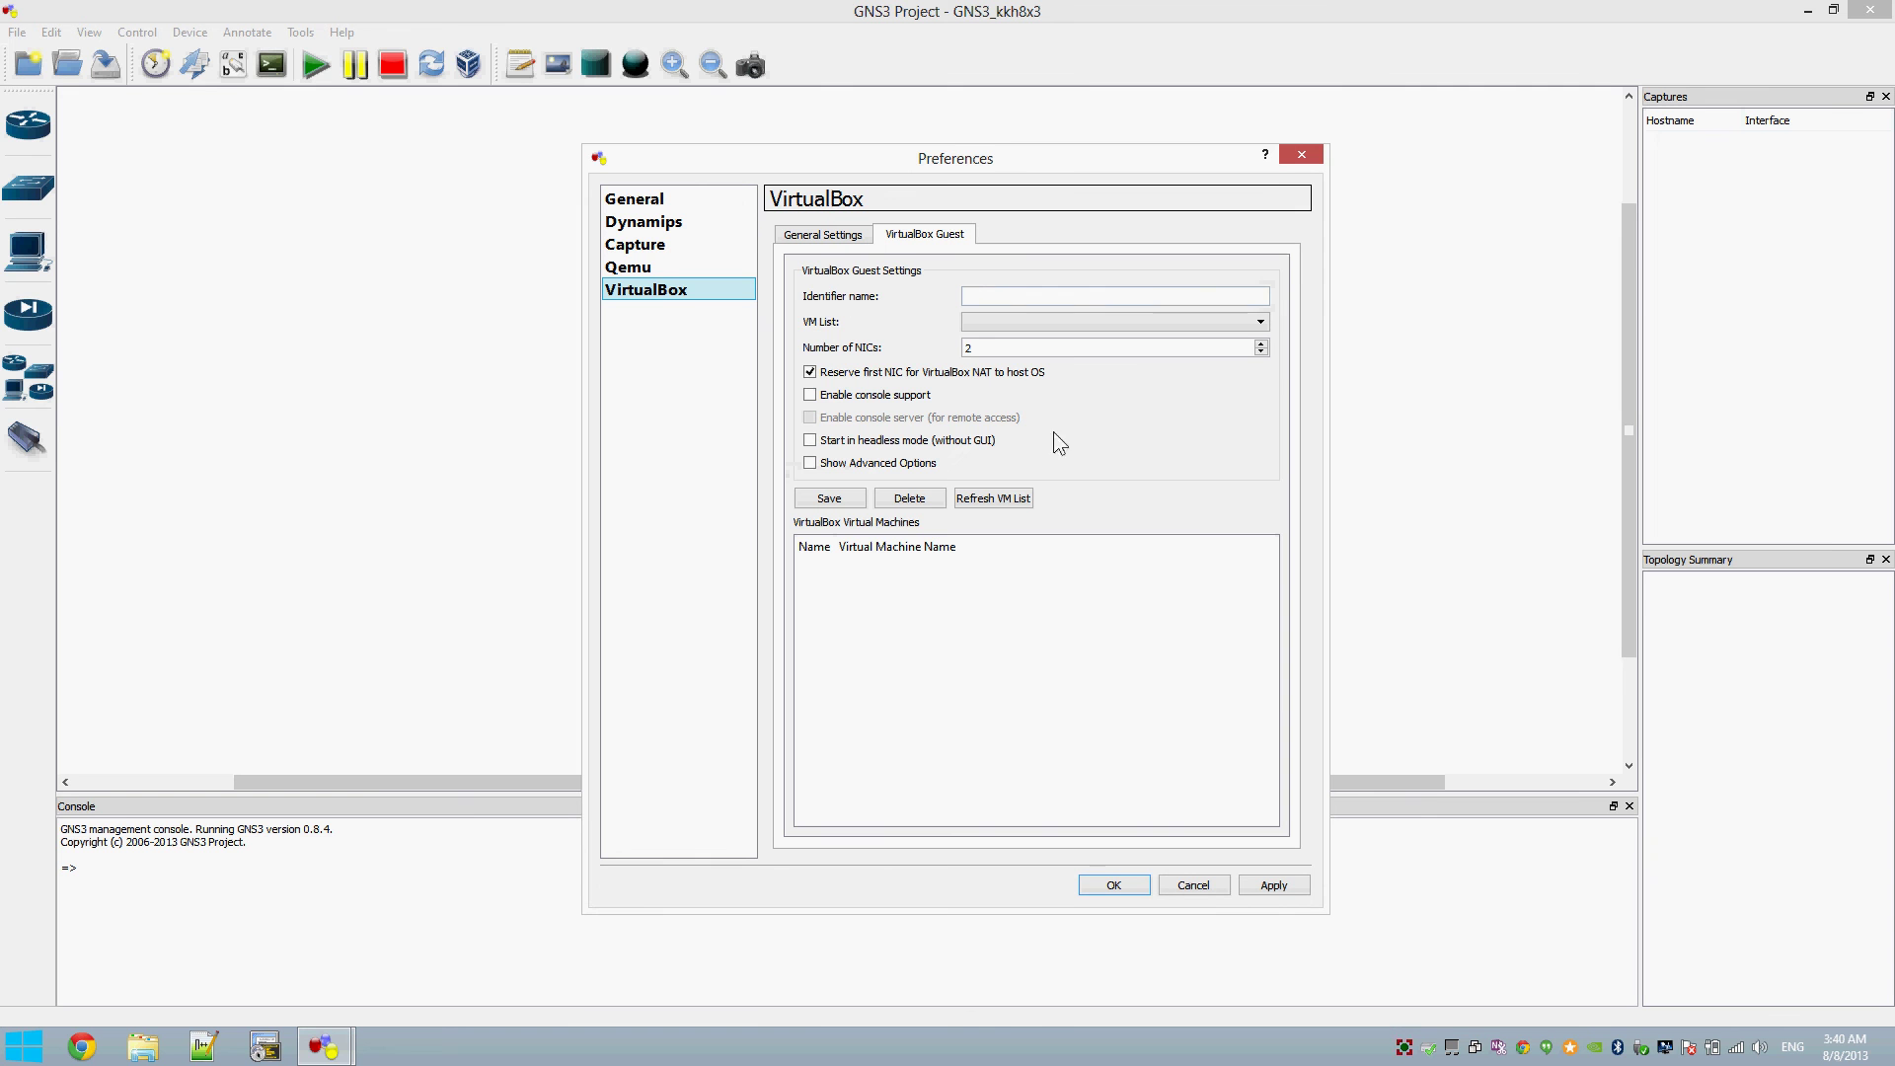
Step: Give the VirtualBox guest the identifier name WinXP with 2 NICs
{"action": "left_click", "coordinate": [983, 298]}
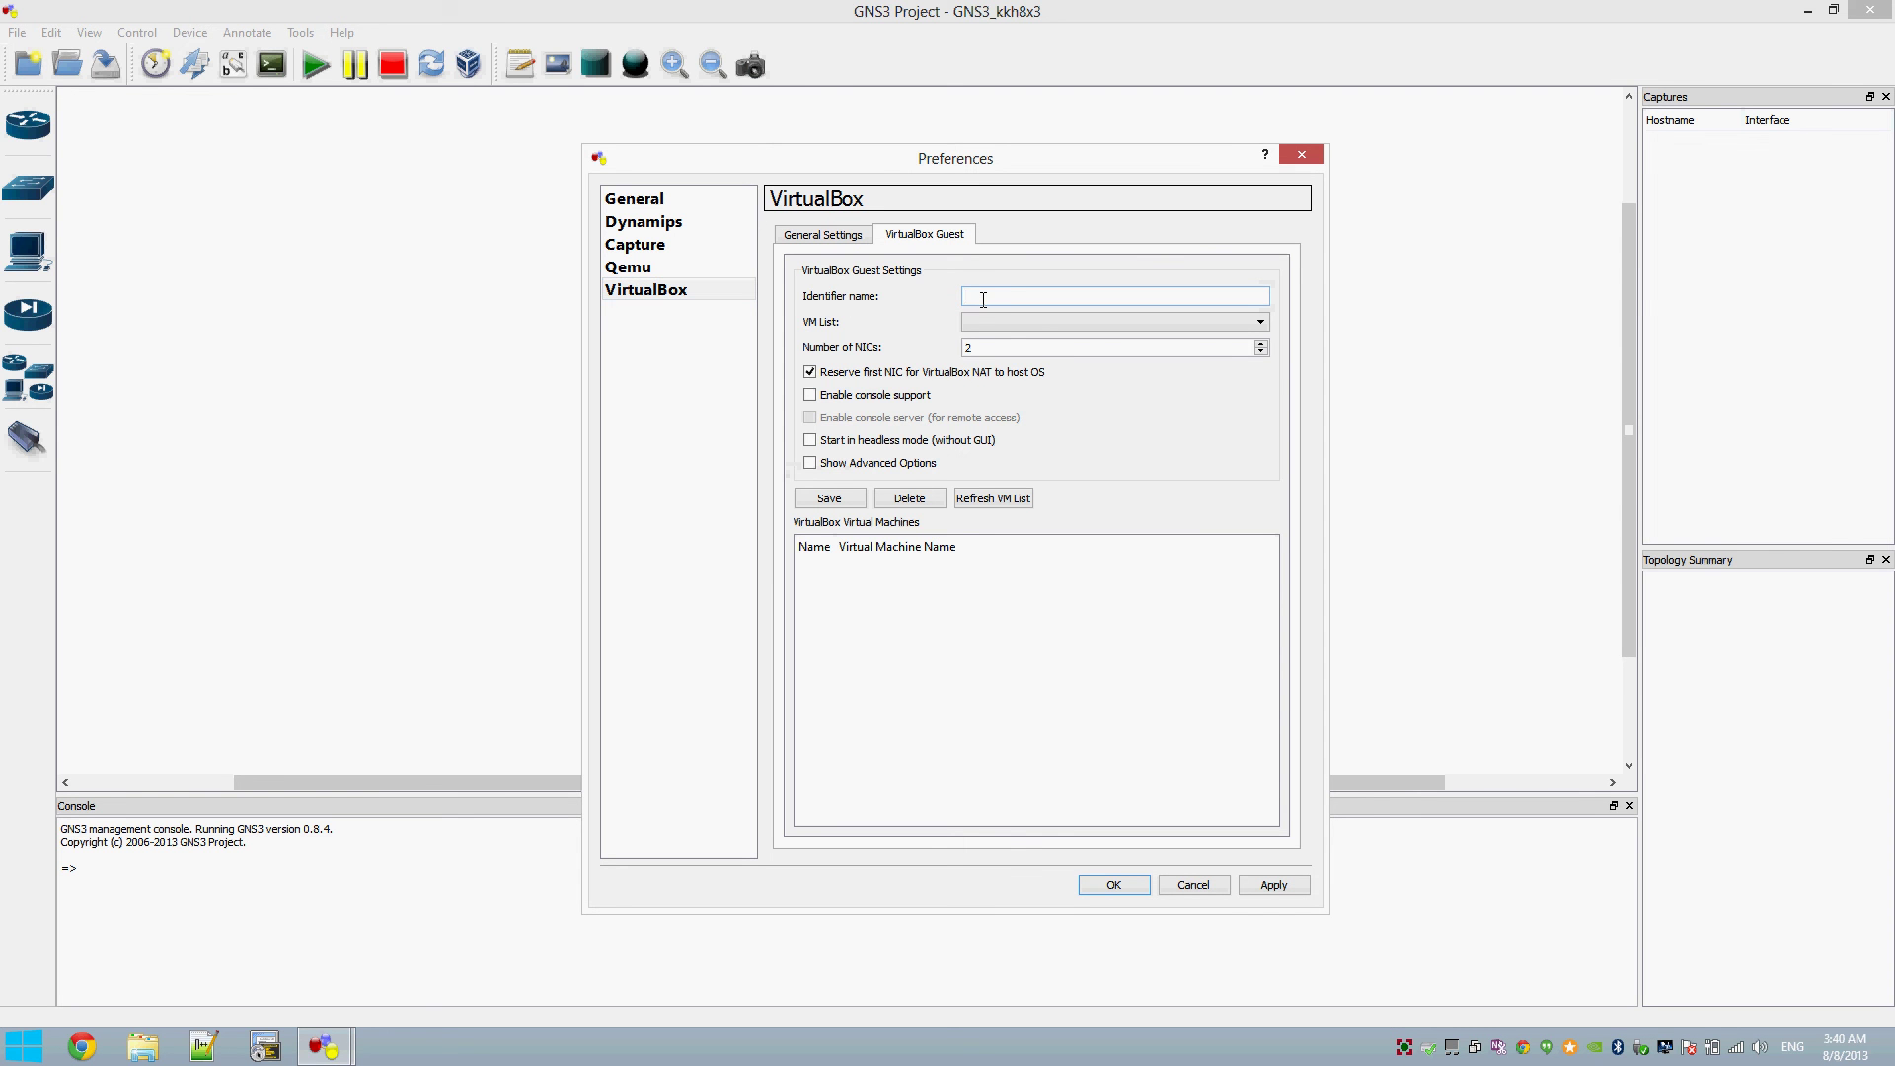
{"action": "type", "text": "WinXP"}
{"action": "left_click_drag", "start_coordinate": [1006, 347], "coordinate": [951, 348]}
{"action": "type", "text": "6"}
{"action": "key", "text": "BackSpace"}
{"action": "type", "text": "2"}
Step: Refresh the VM list so winxp Clone becomes available, then bring up the Start menu
{"action": "left_click", "coordinate": [1151, 324]}
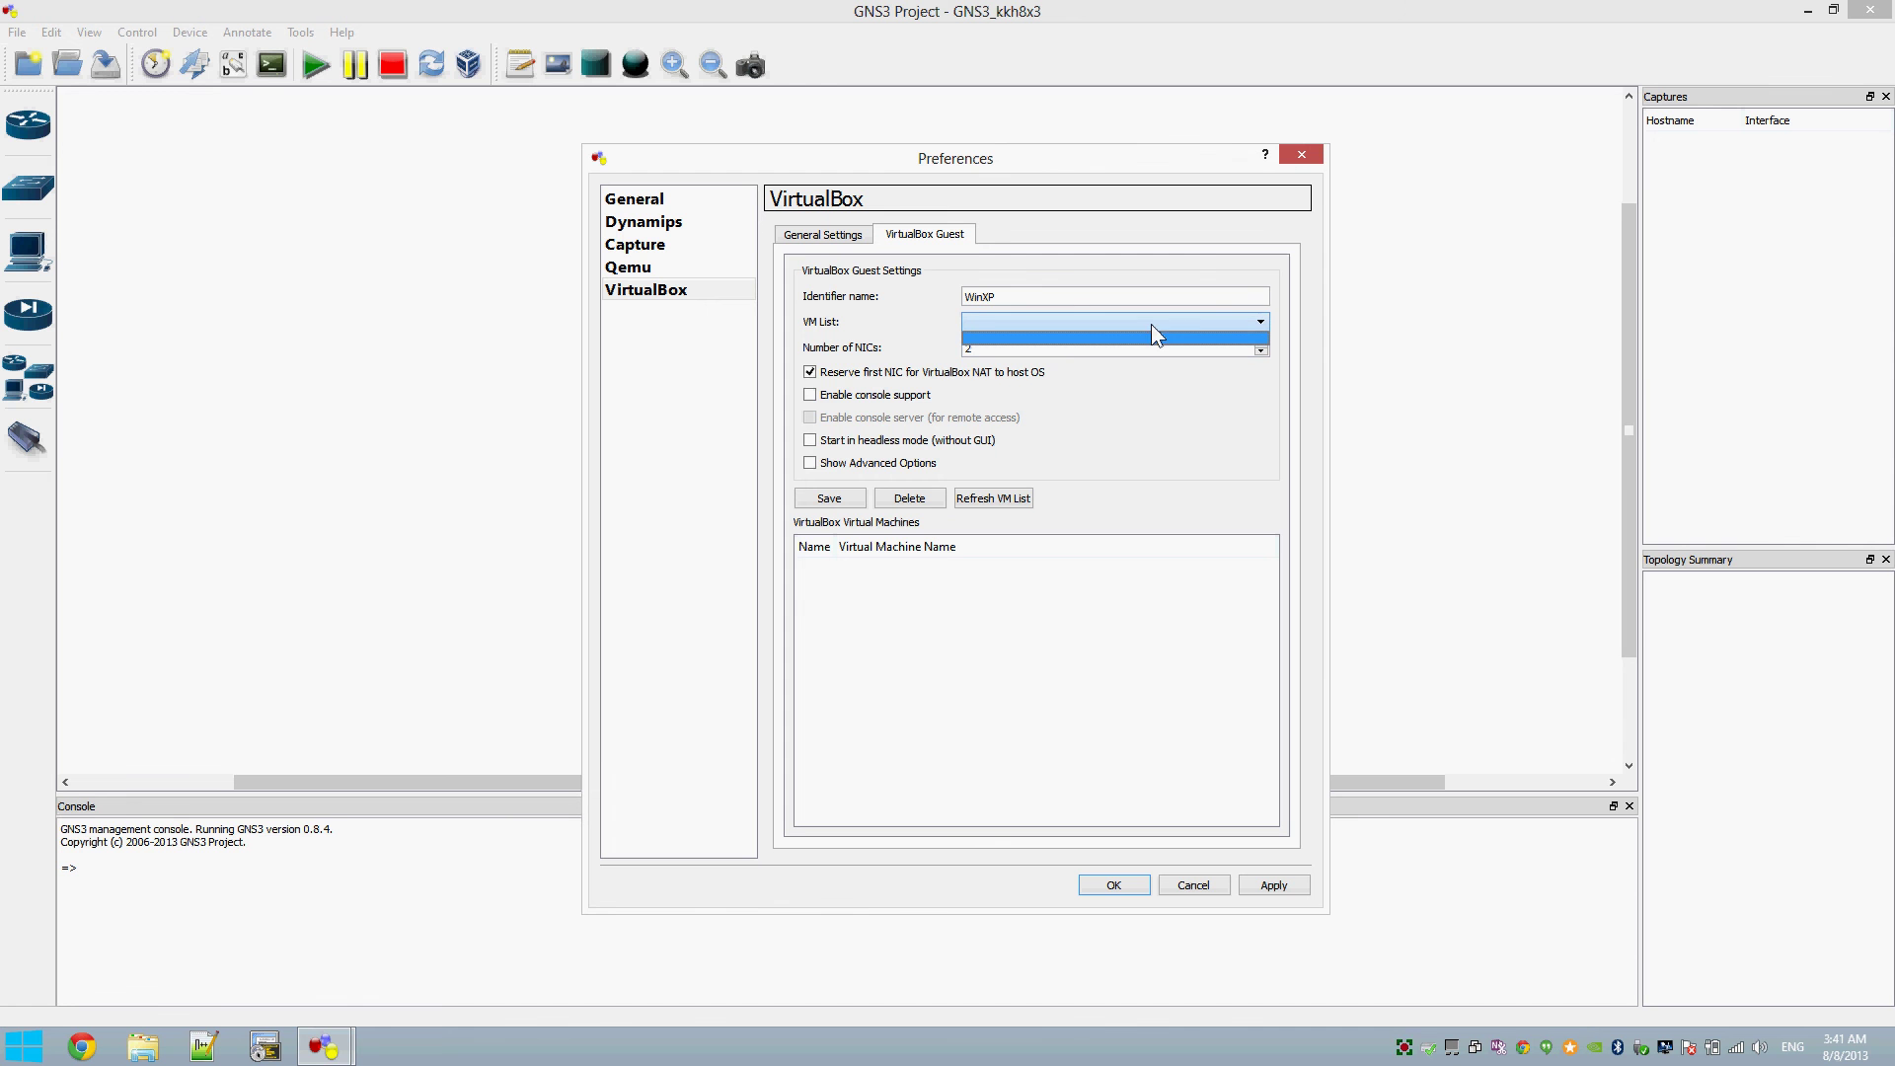
{"action": "left_click", "coordinate": [1007, 500]}
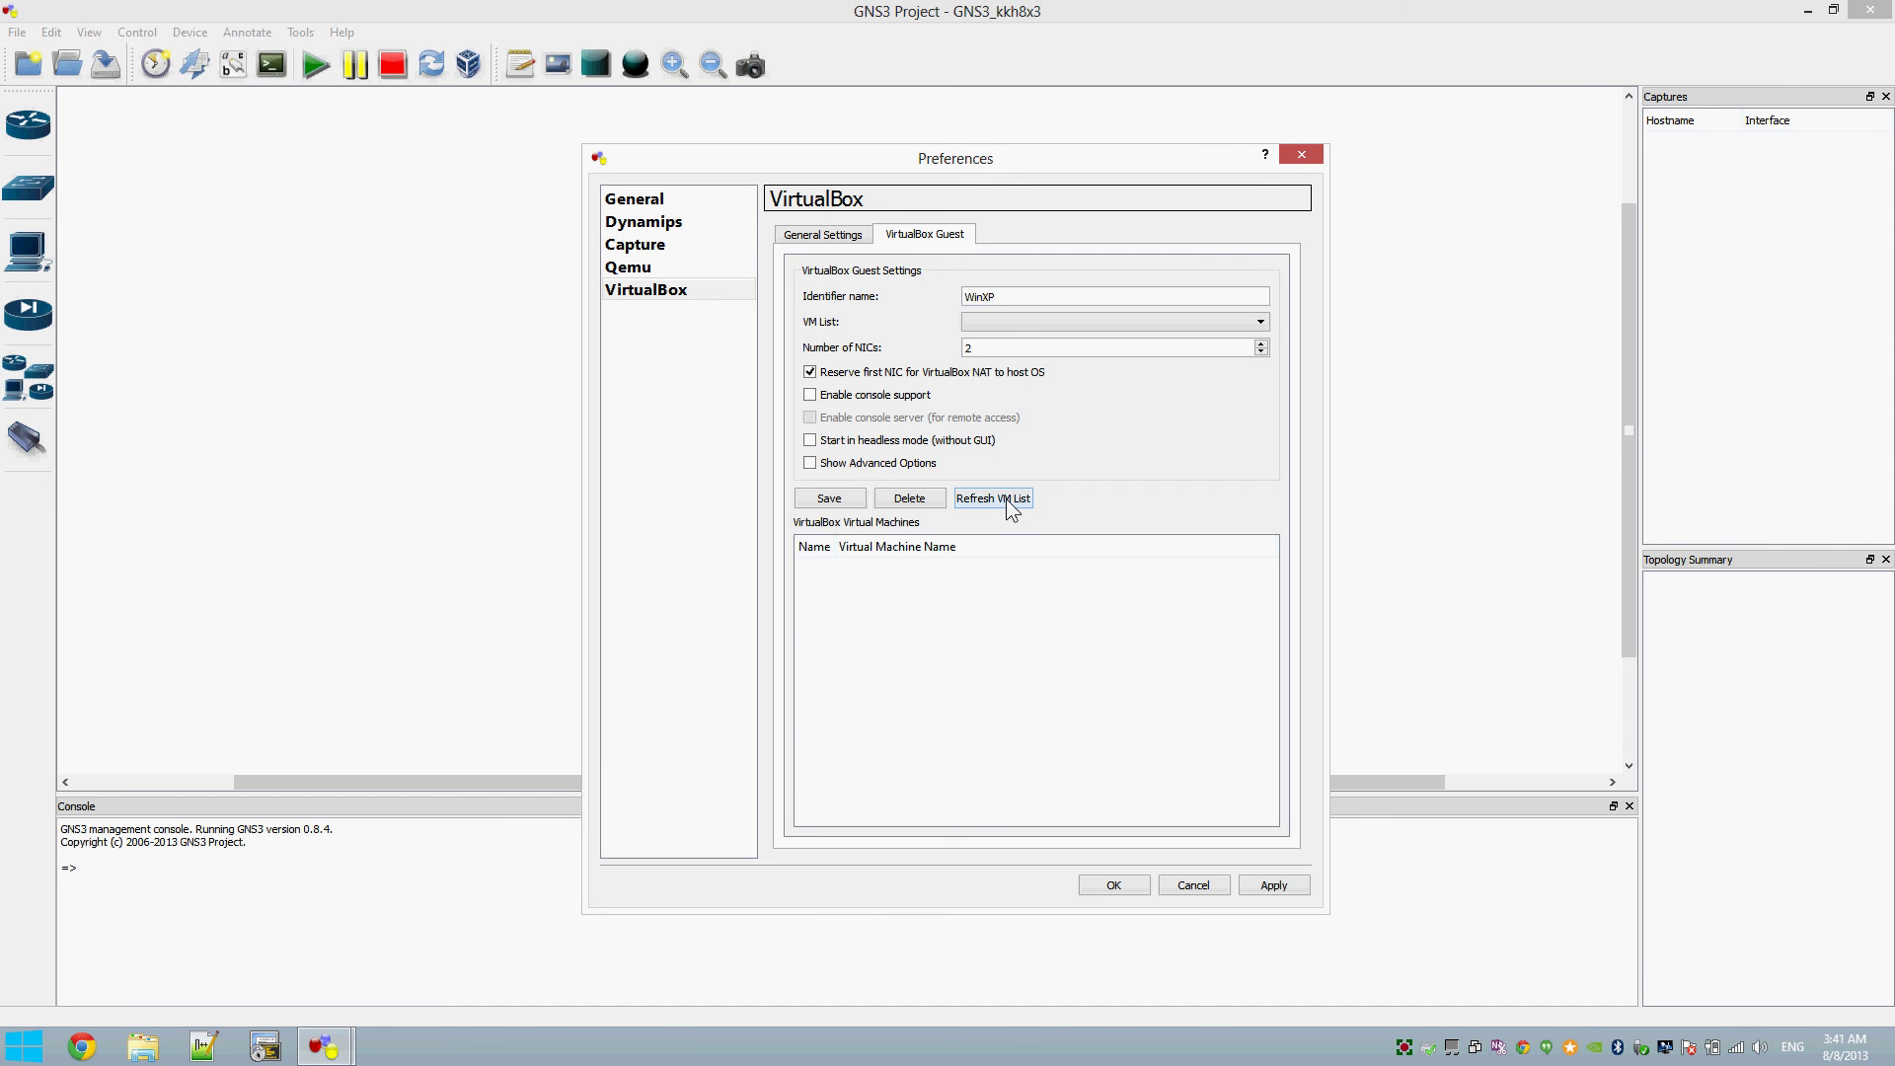
{"action": "left_click", "coordinate": [1235, 324]}
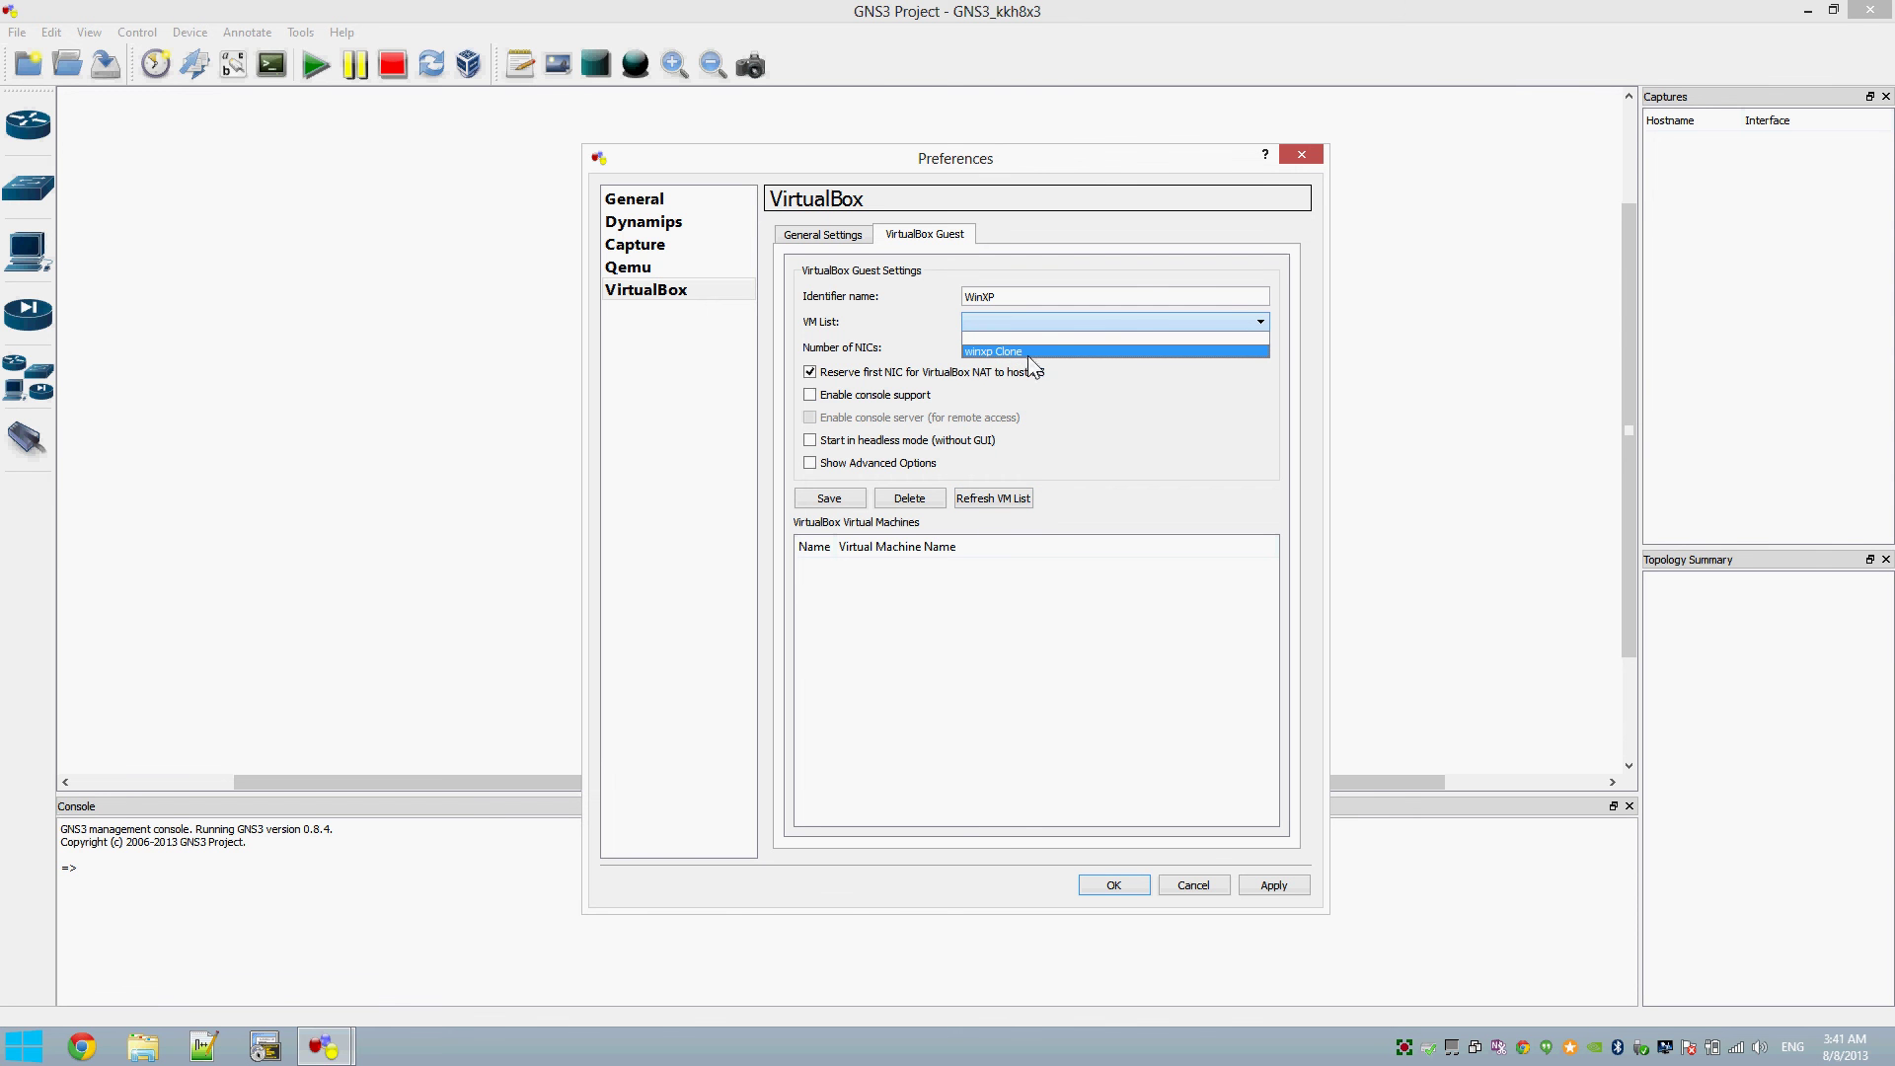
{"action": "left_click", "coordinate": [30, 1046]}
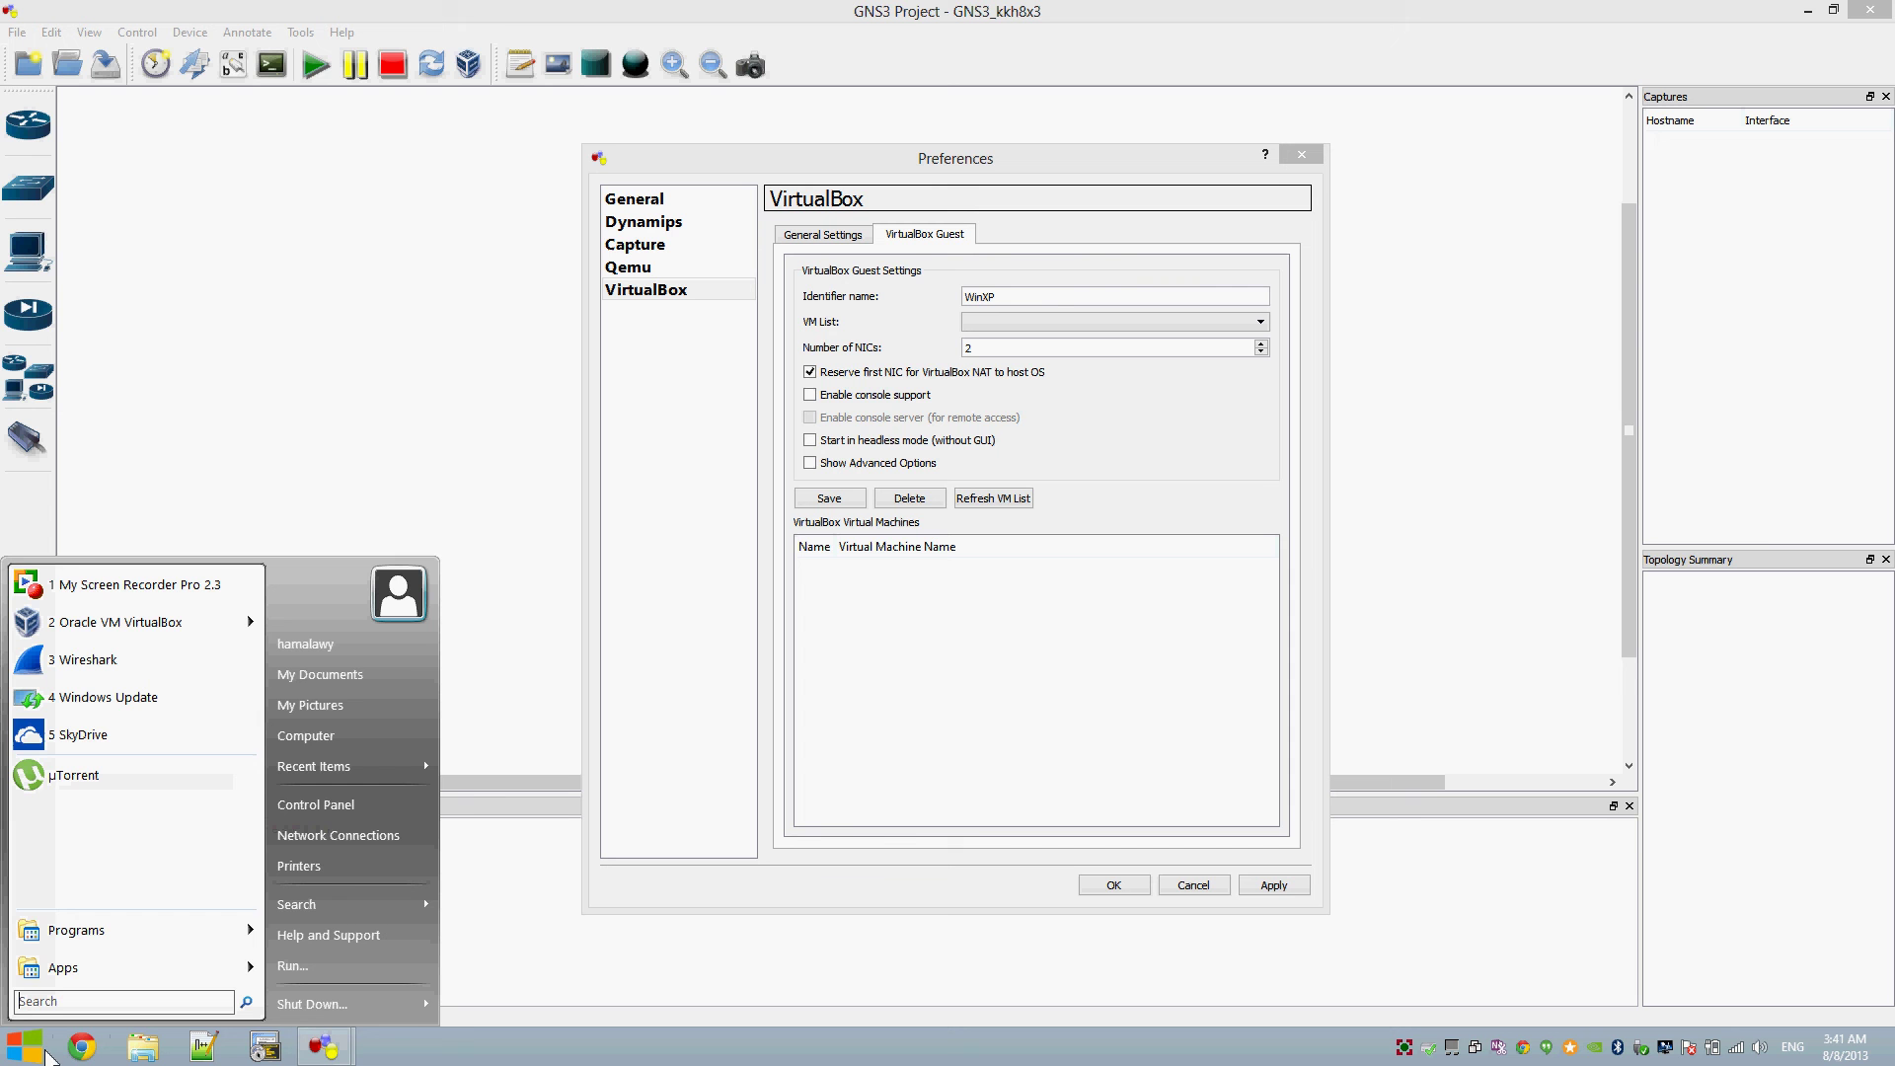
Step: Check in VirtualBox Manager that winxp Clone is powered off, then close the manager
{"action": "left_click", "coordinate": [87, 618]}
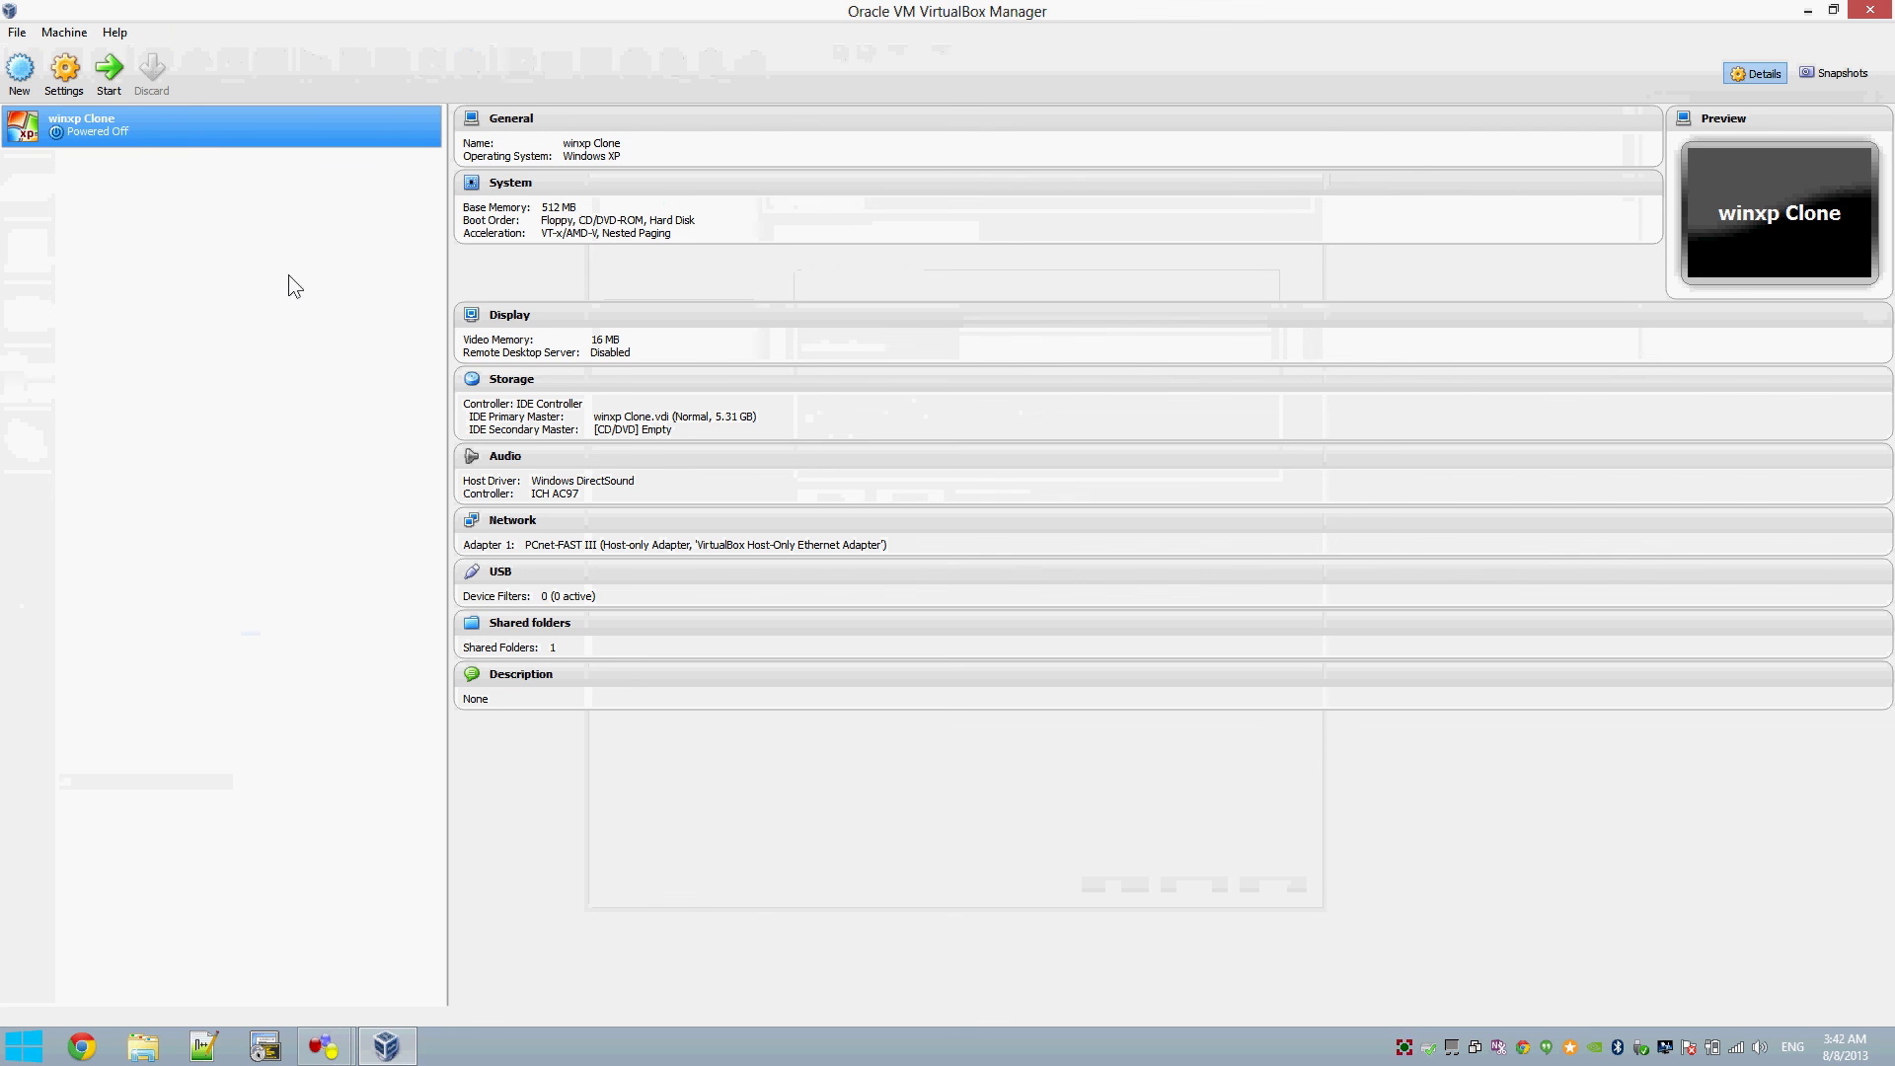
{"action": "right_click", "coordinate": [127, 122]}
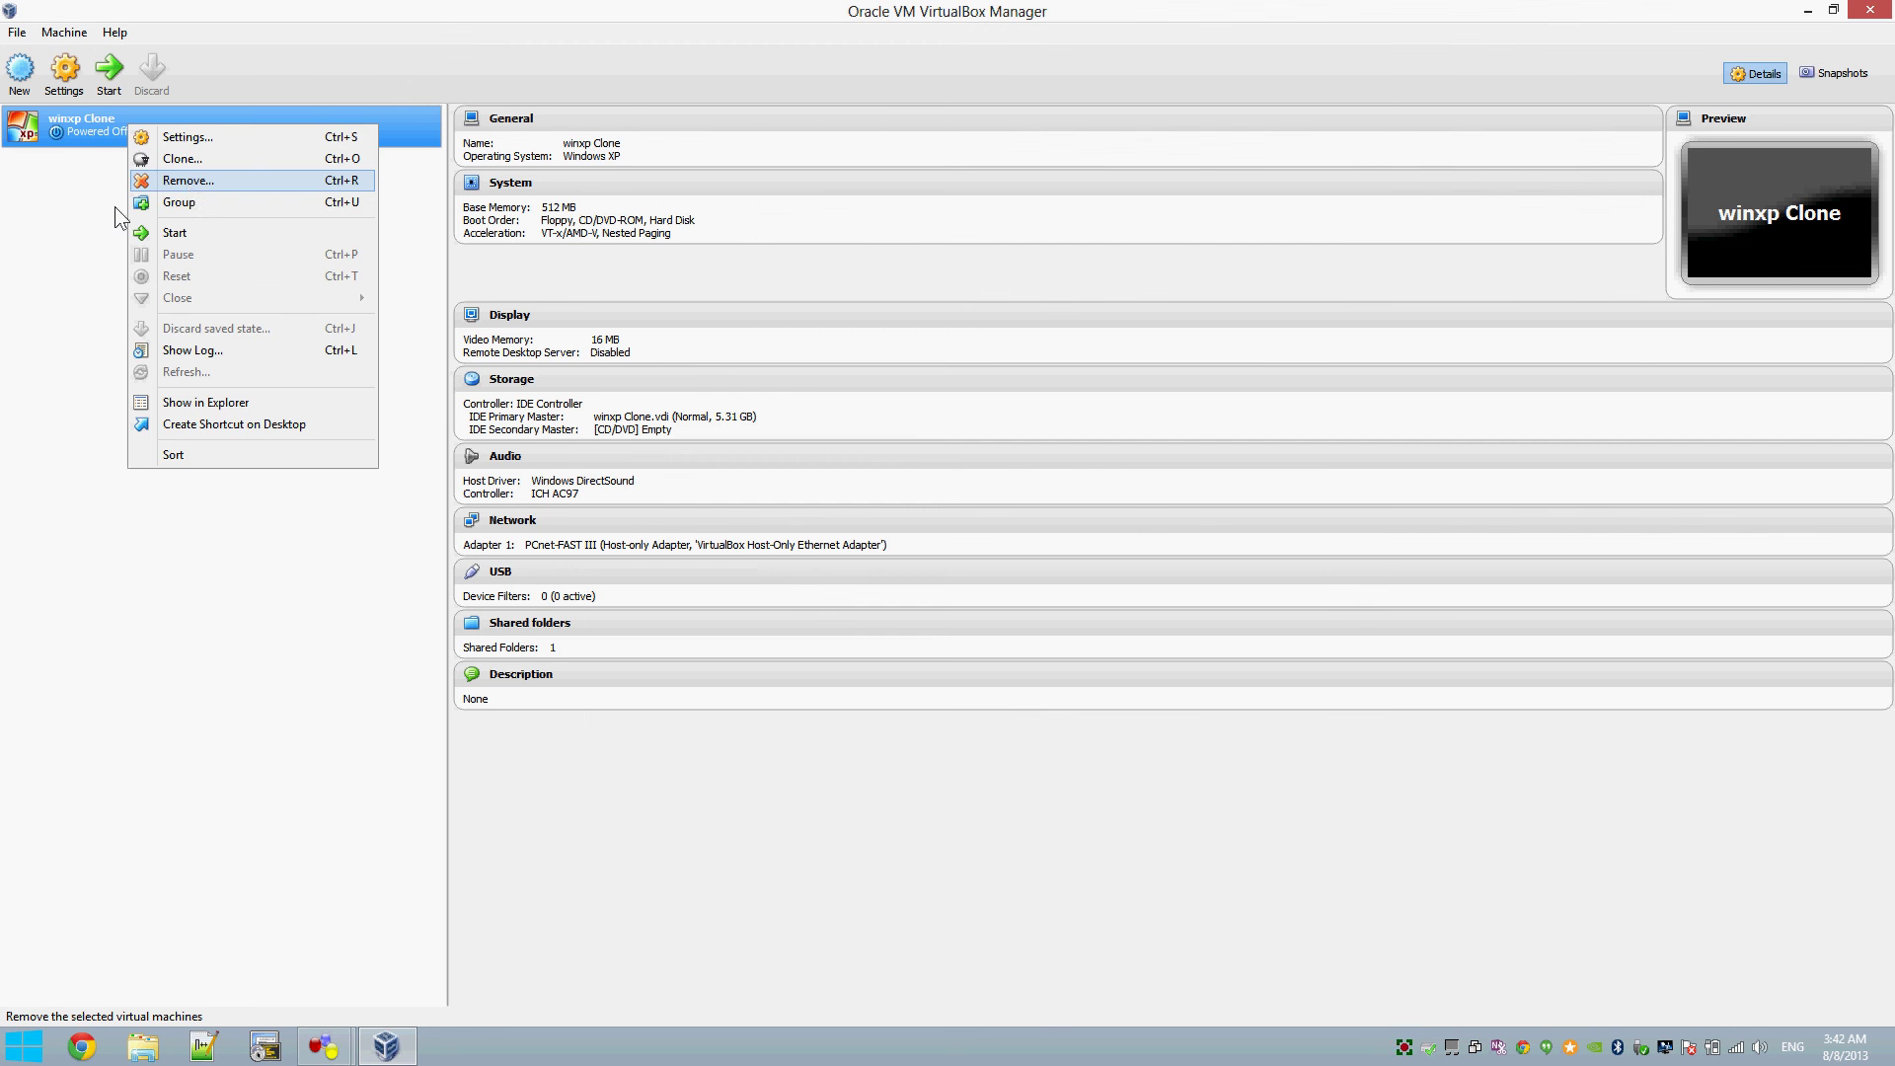
{"action": "left_click", "coordinate": [74, 216]}
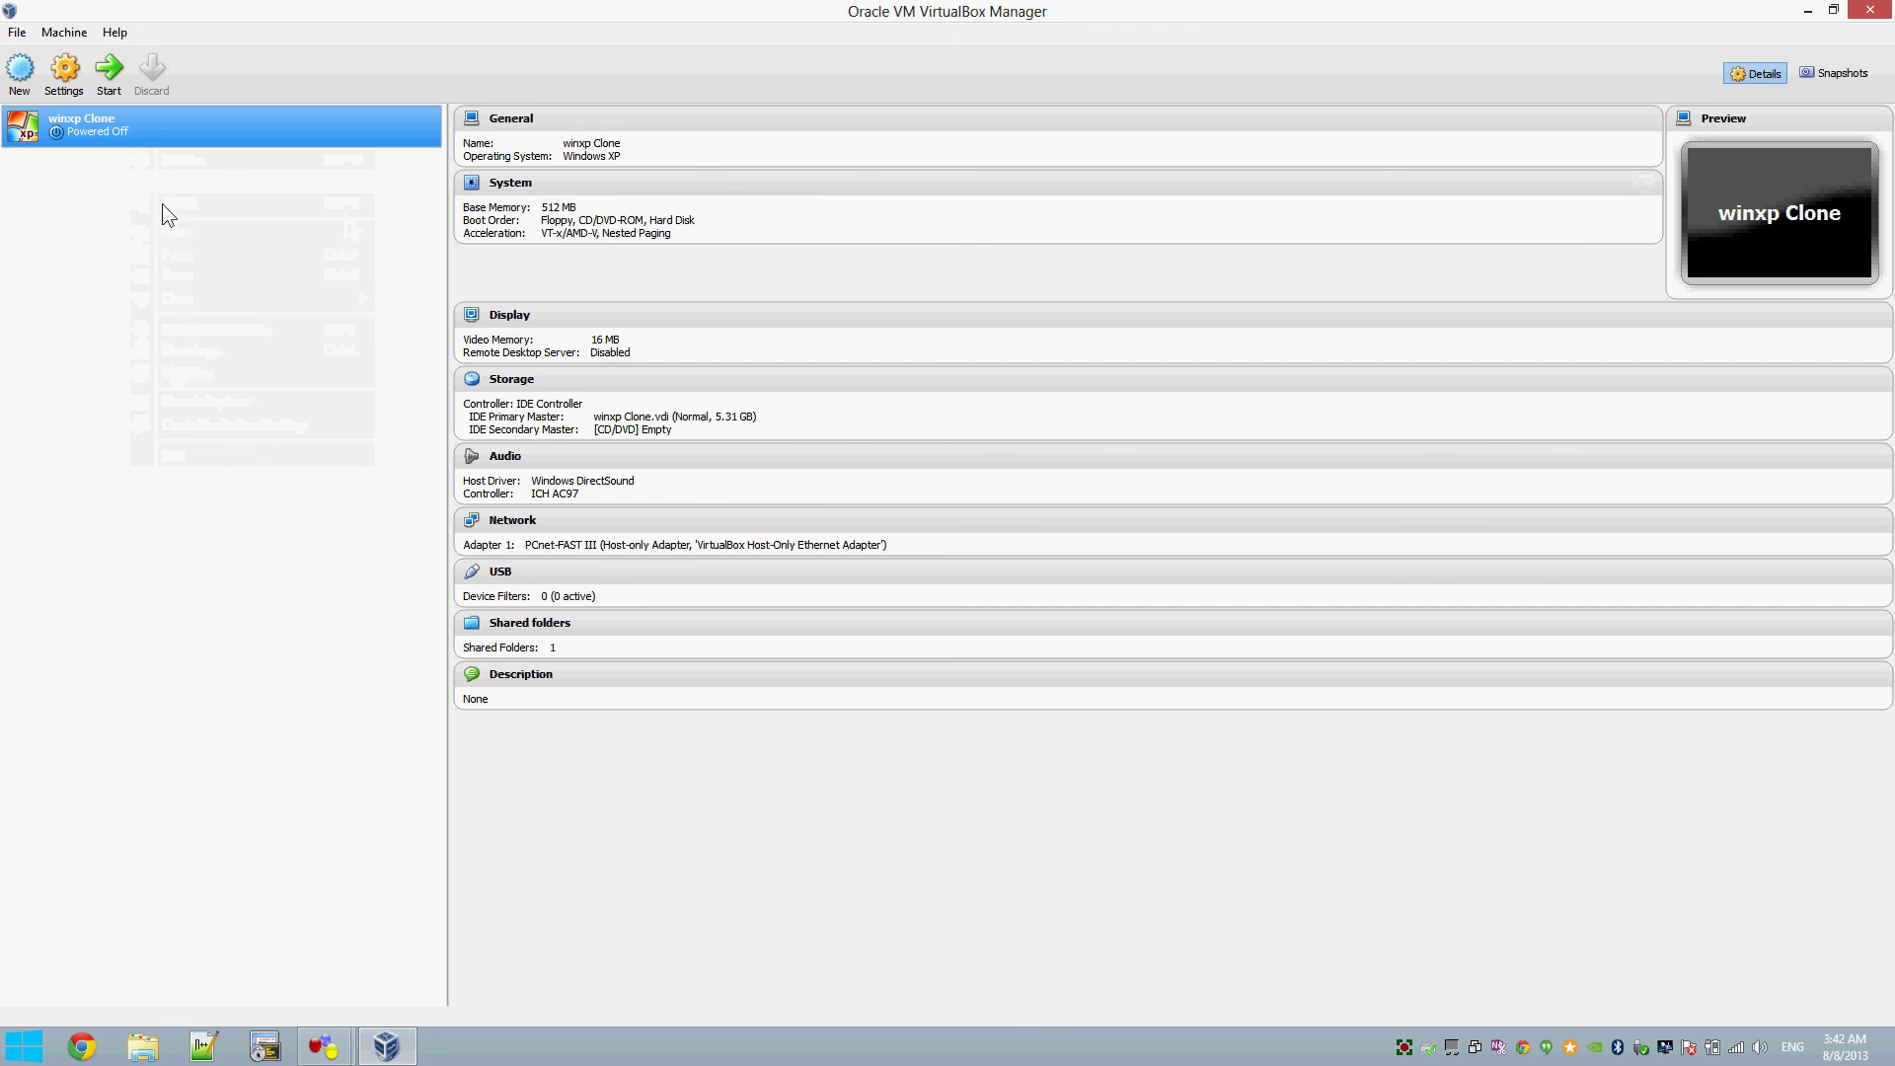
{"action": "left_click", "coordinate": [1870, 10]}
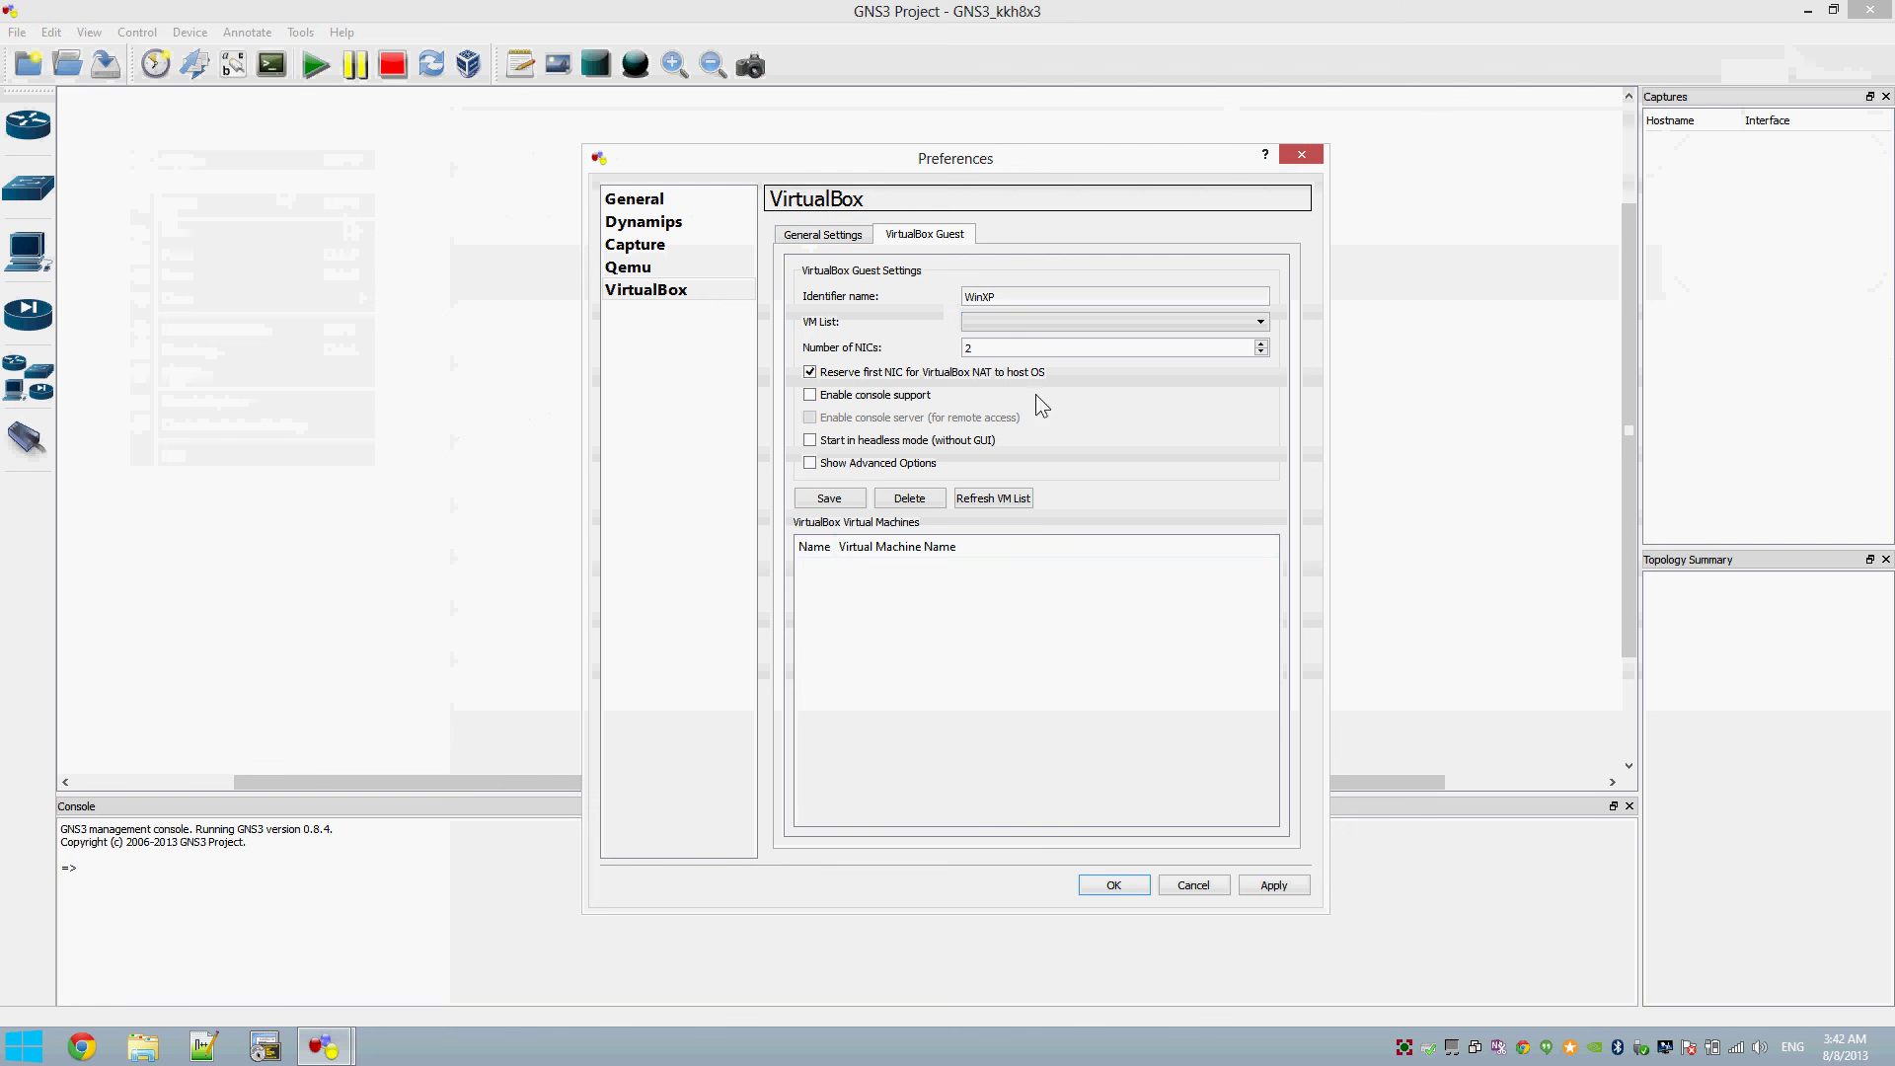
Step: Map the WinXP guest to the winxp Clone machine, save it, and apply and close Preferences
{"action": "left_click", "coordinate": [1030, 322]}
{"action": "left_click", "coordinate": [1025, 349]}
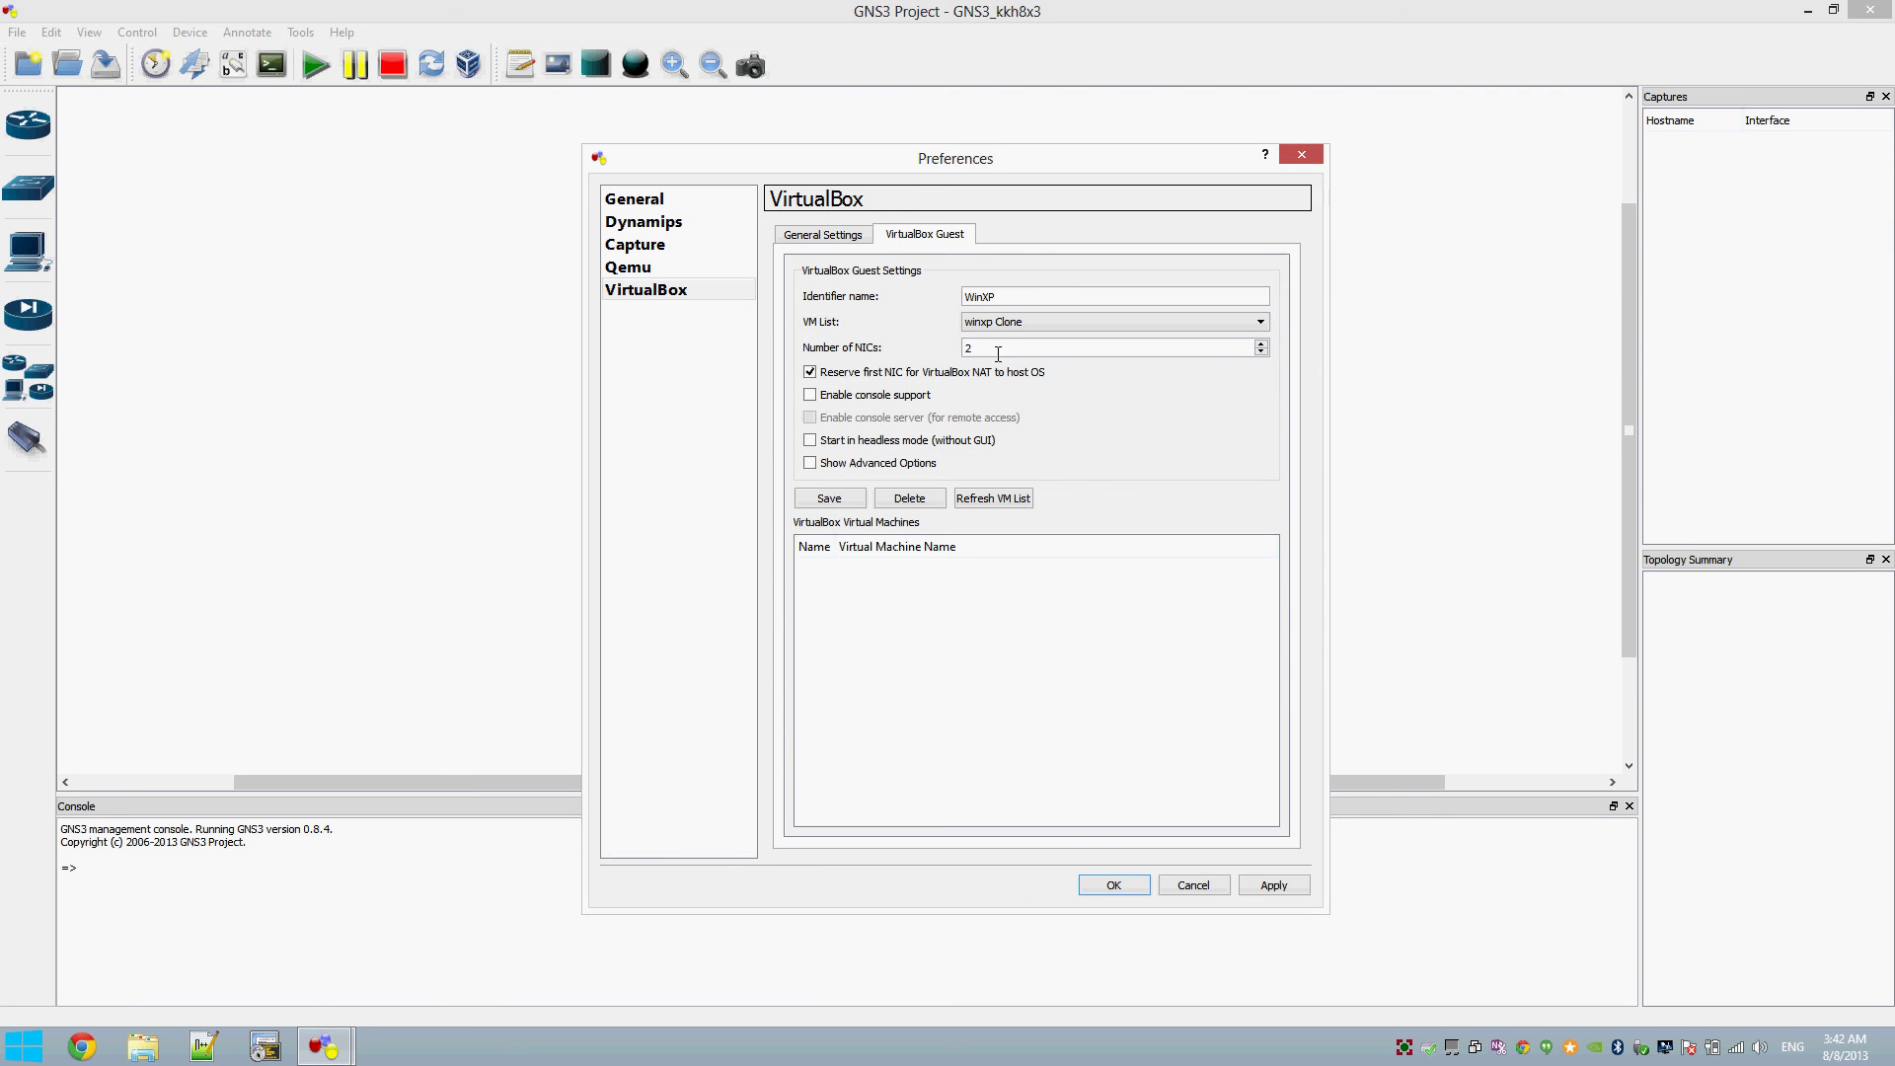
{"action": "left_click_drag", "start_coordinate": [1014, 296], "coordinate": [911, 298]}
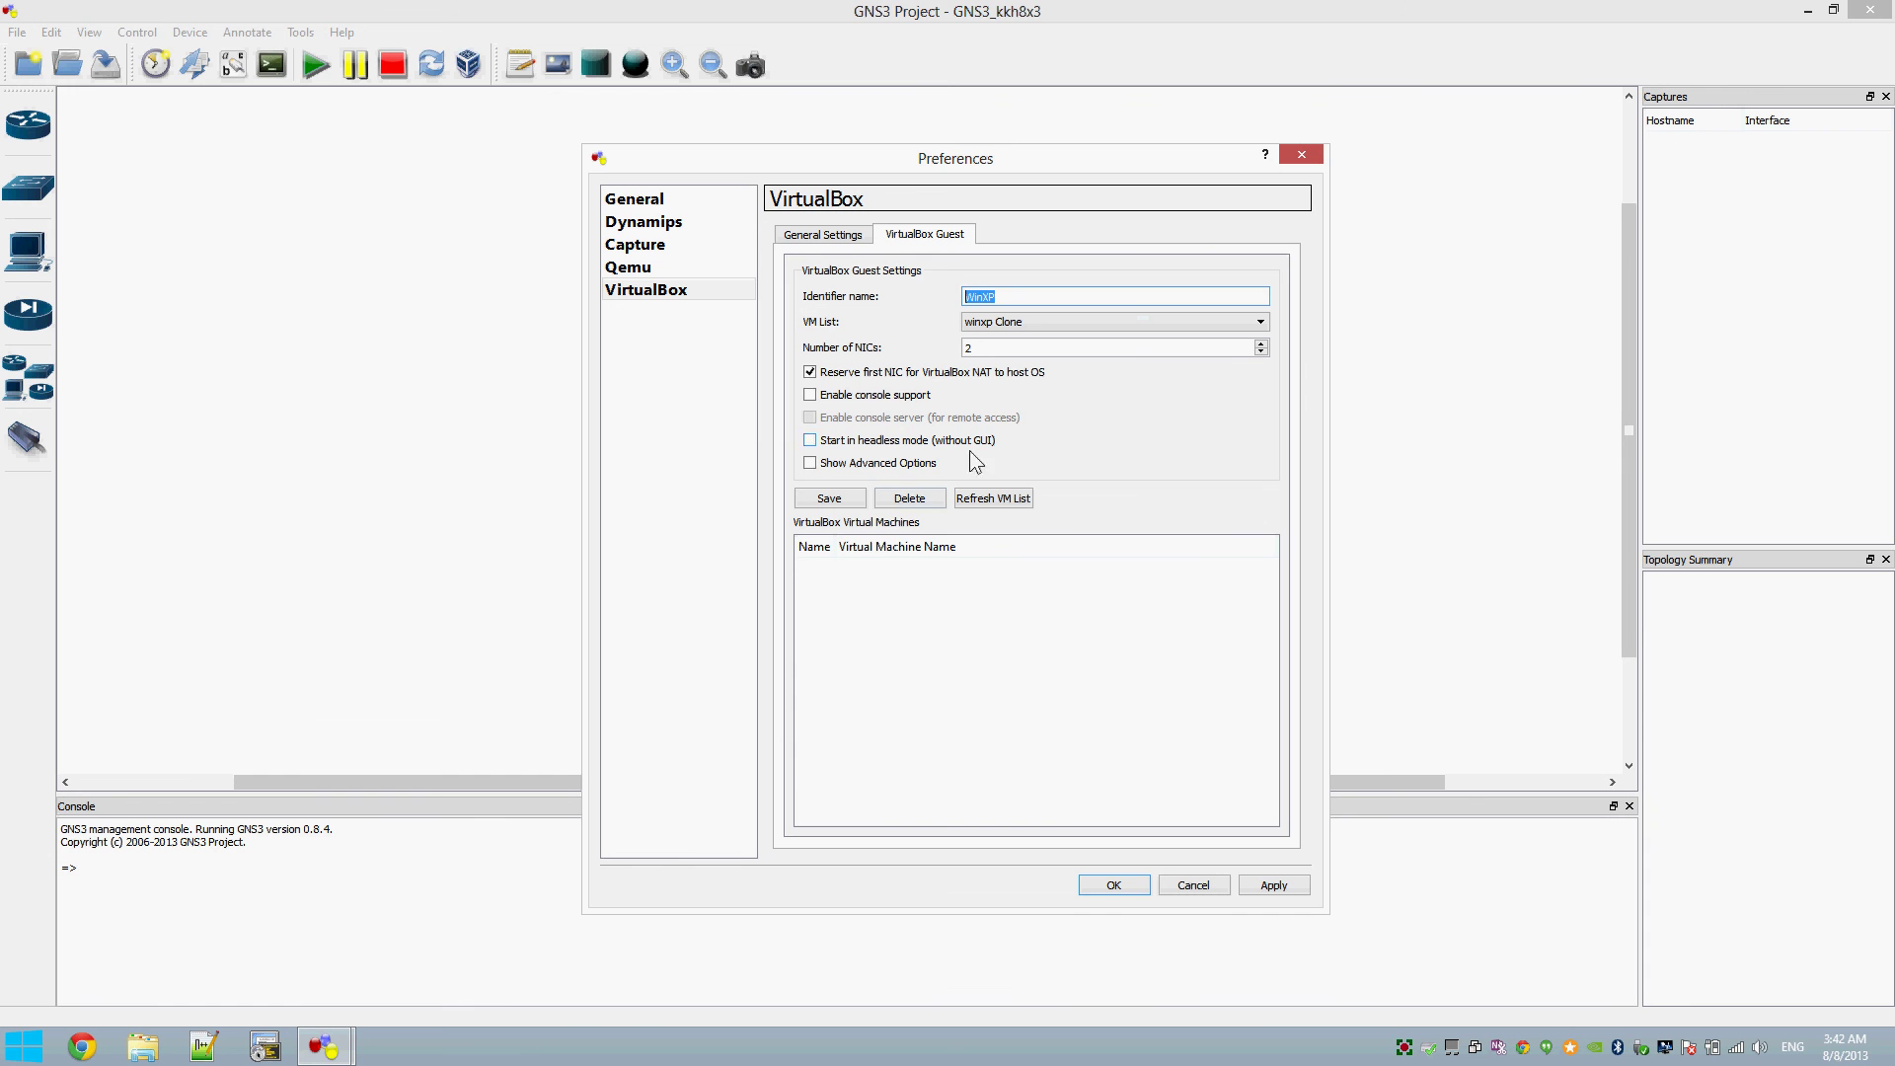
{"action": "left_click", "coordinate": [849, 503]}
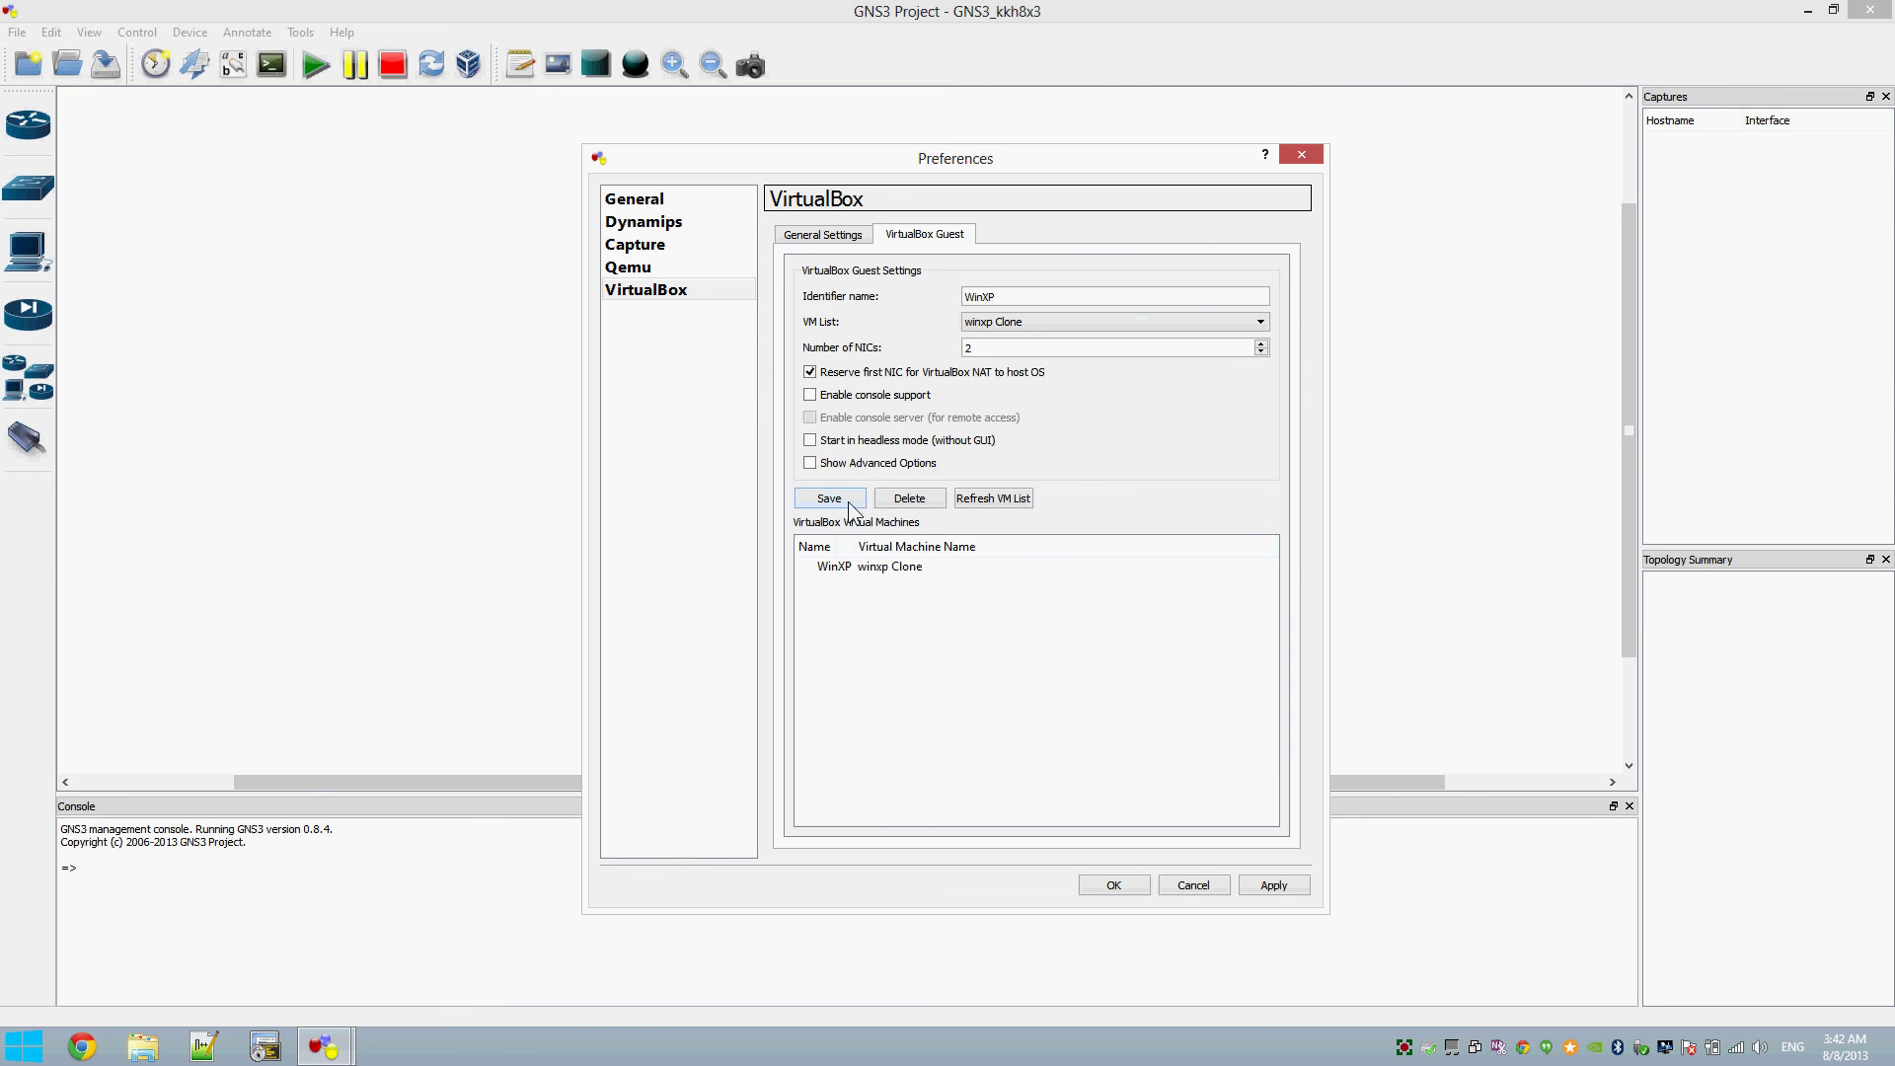
{"action": "left_click", "coordinate": [900, 570]}
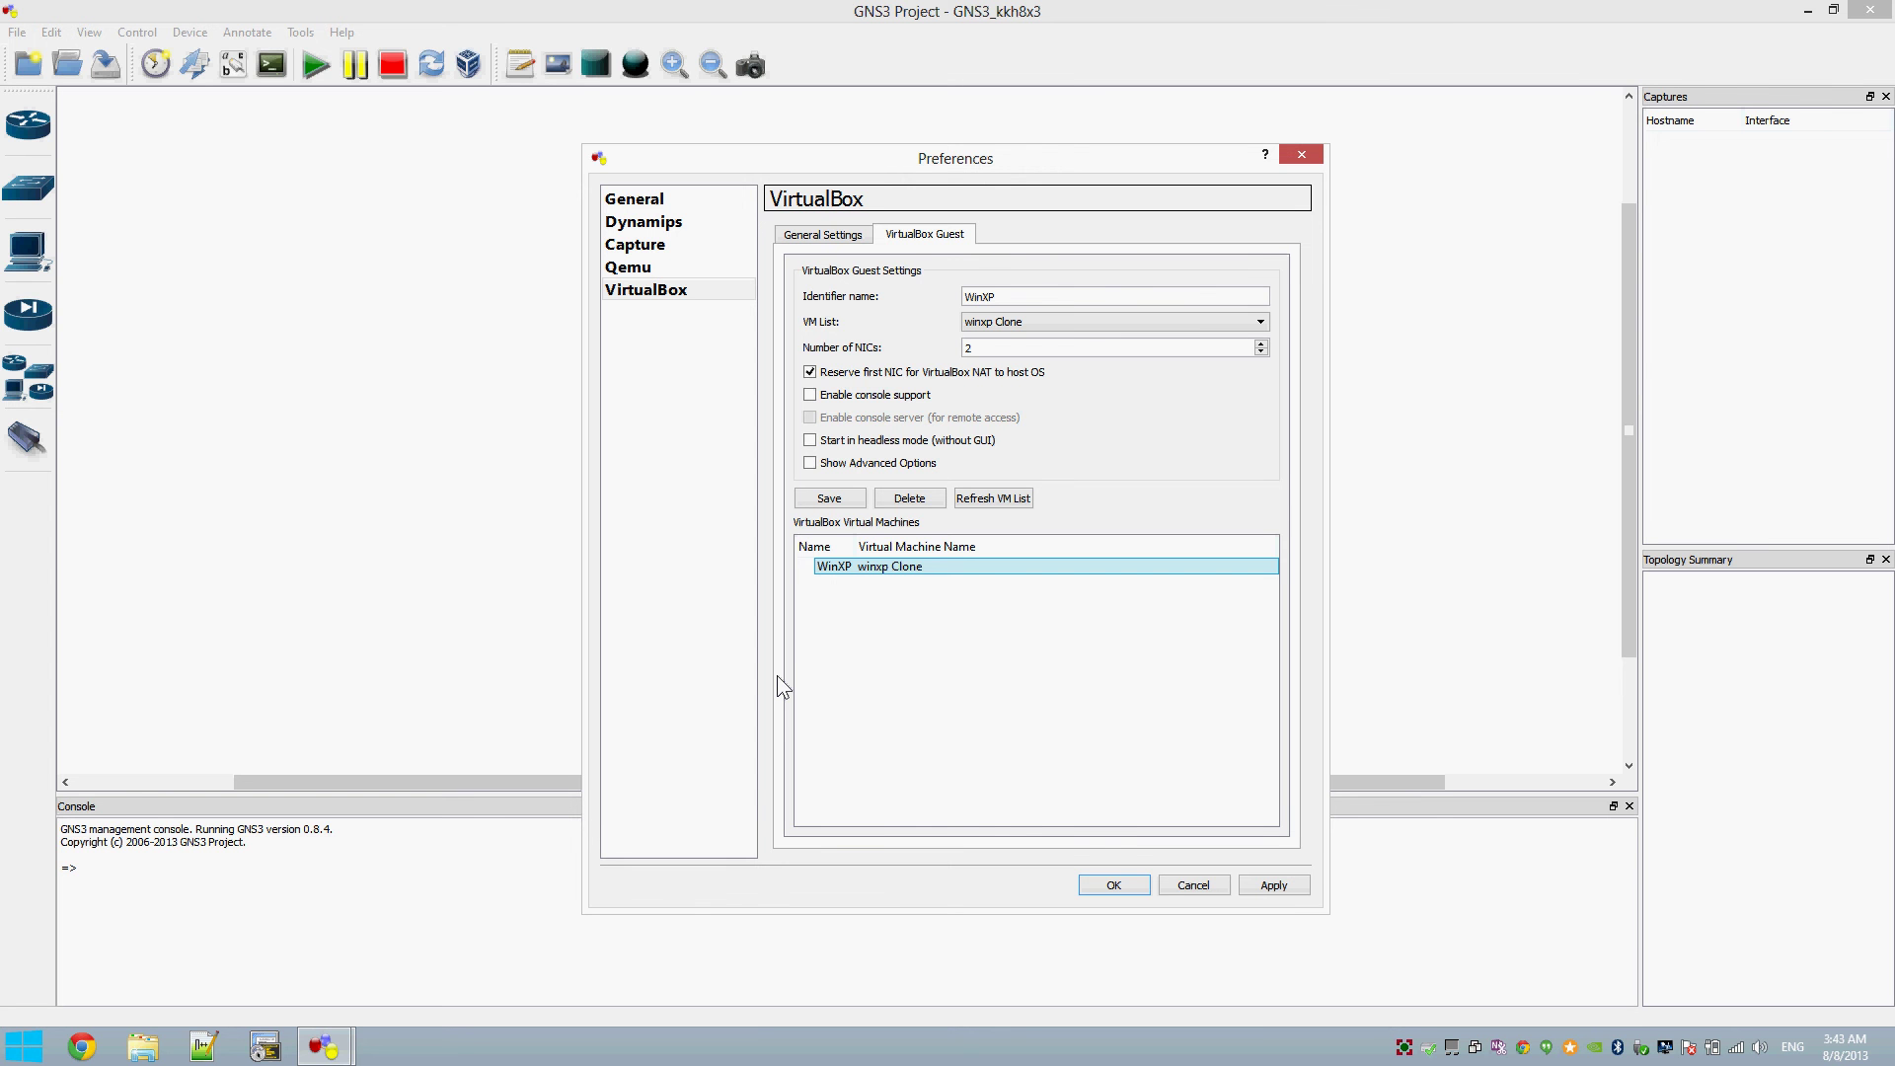
{"action": "left_click", "coordinate": [1281, 884]}
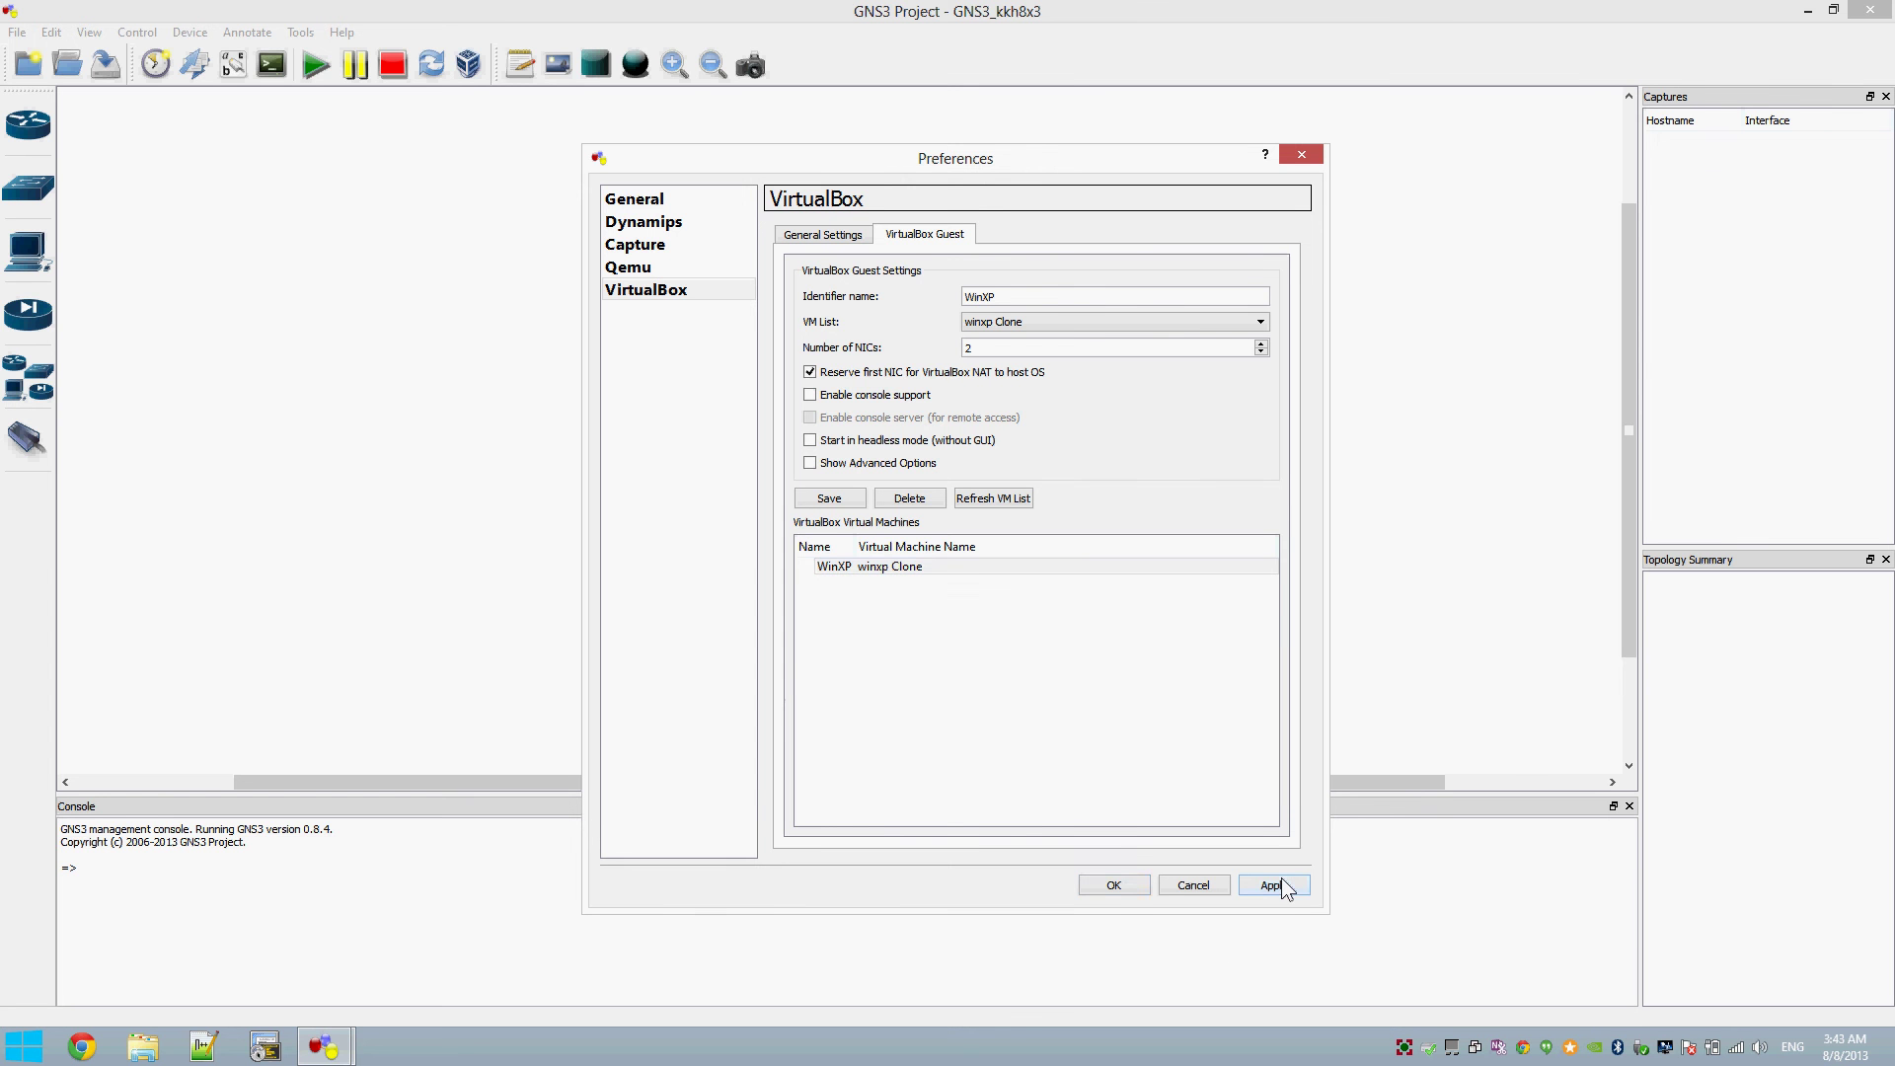
{"action": "left_click", "coordinate": [1114, 885]}
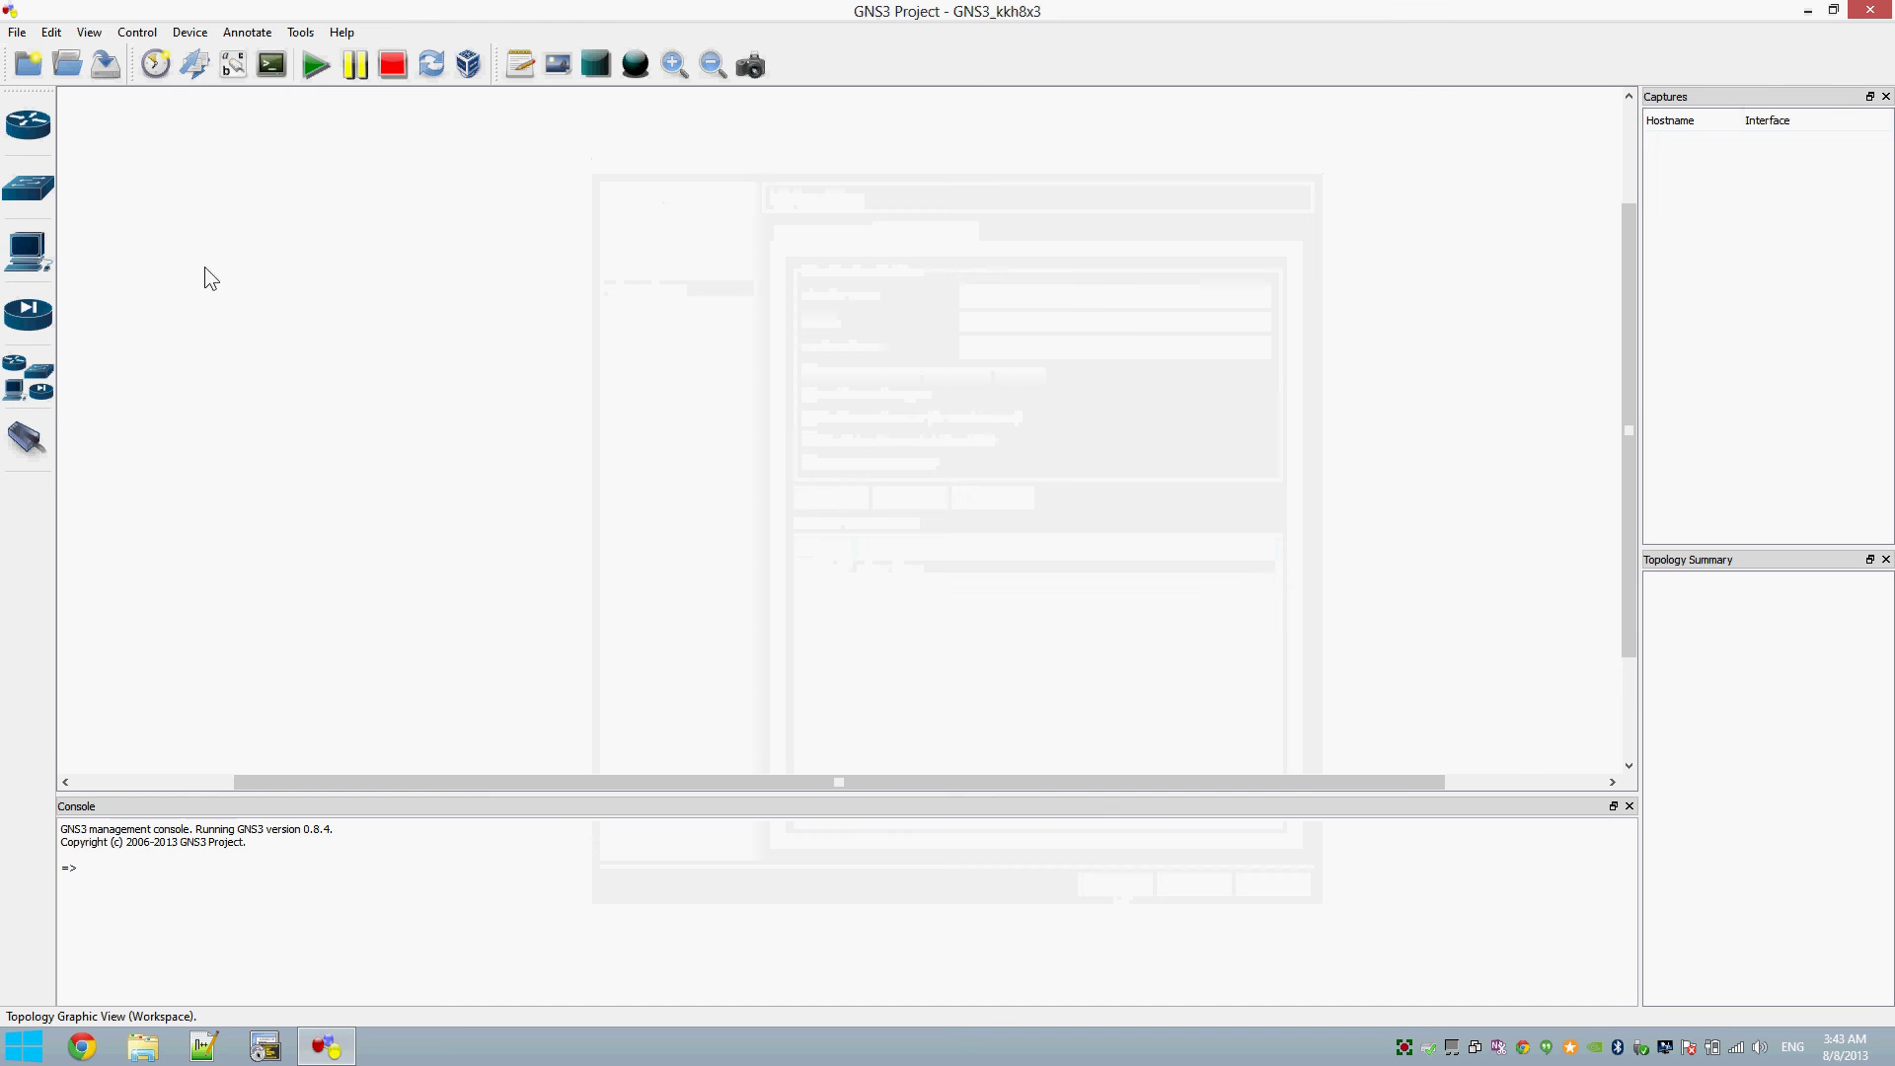
Step: Place a WinXP VirtualBox guest node on the topology workspace
{"action": "left_click", "coordinate": [37, 253]}
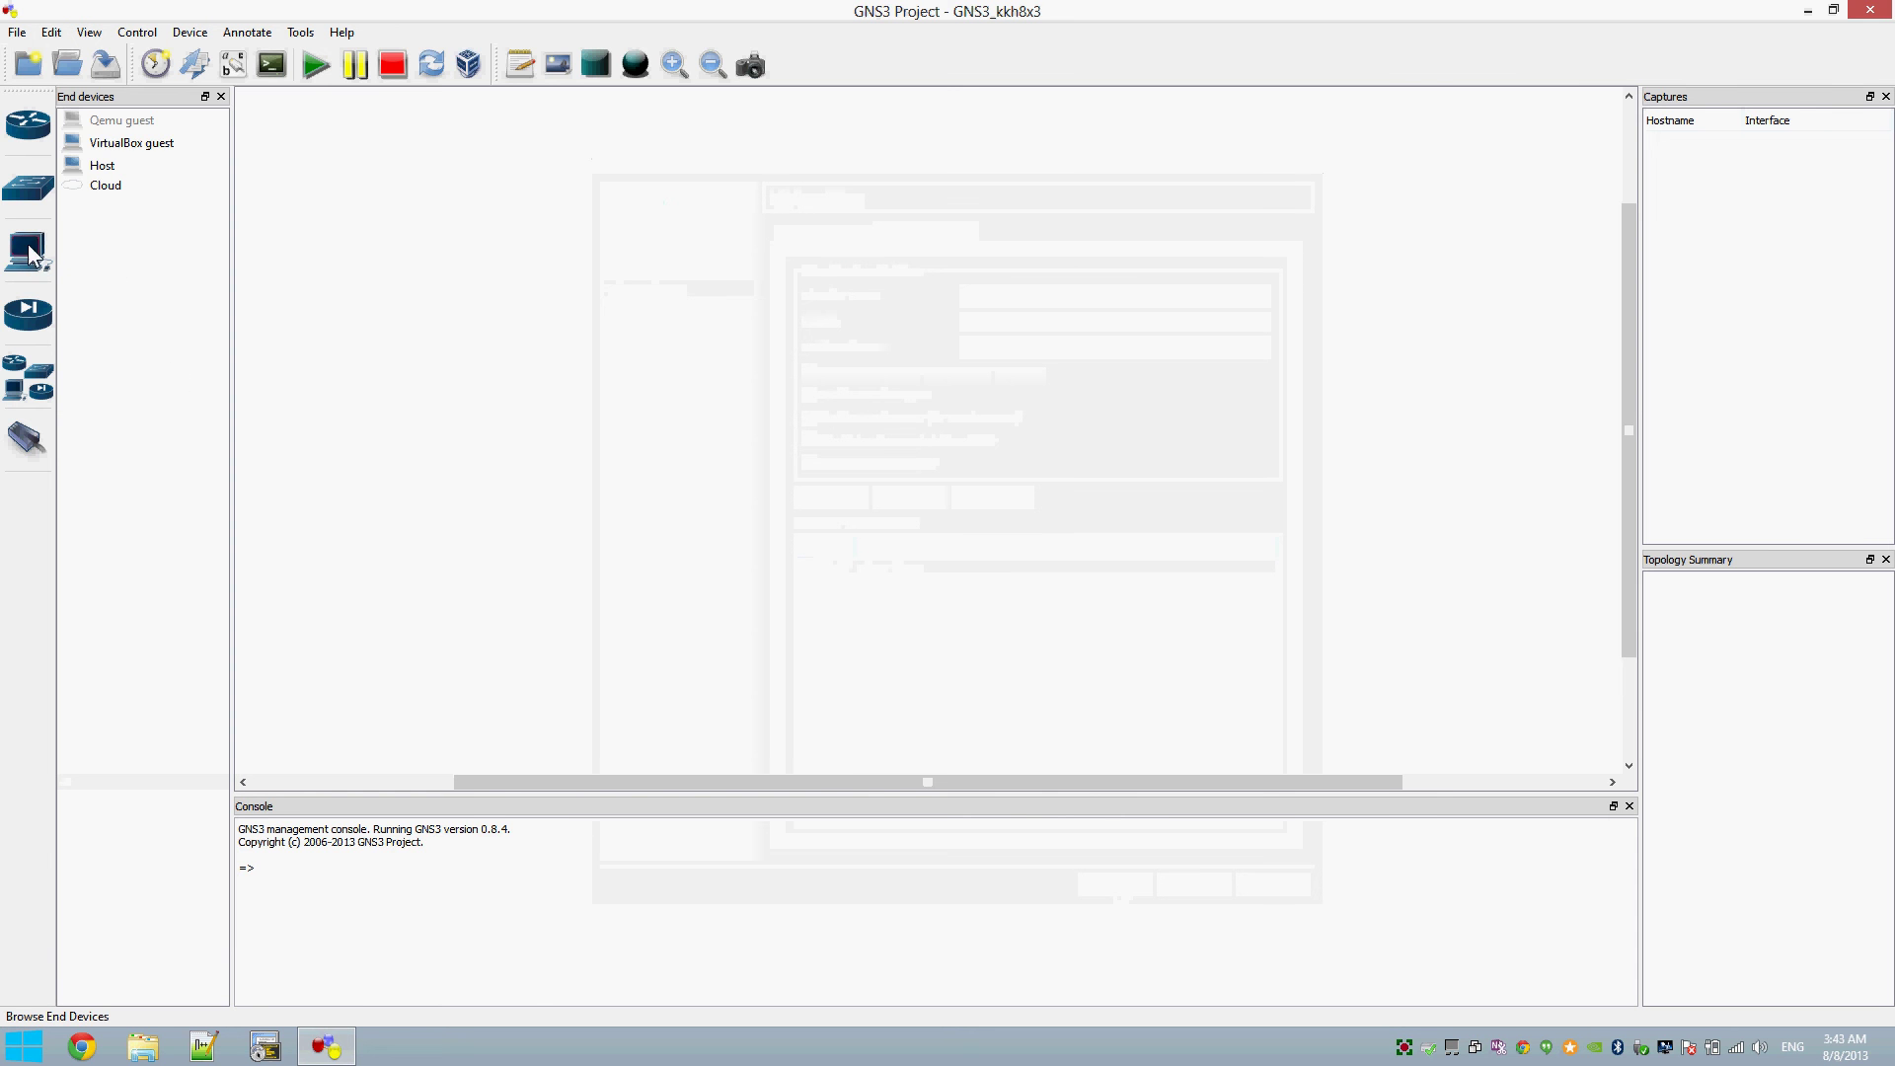
{"action": "left_click_drag", "start_coordinate": [143, 143], "coordinate": [1200, 282]}
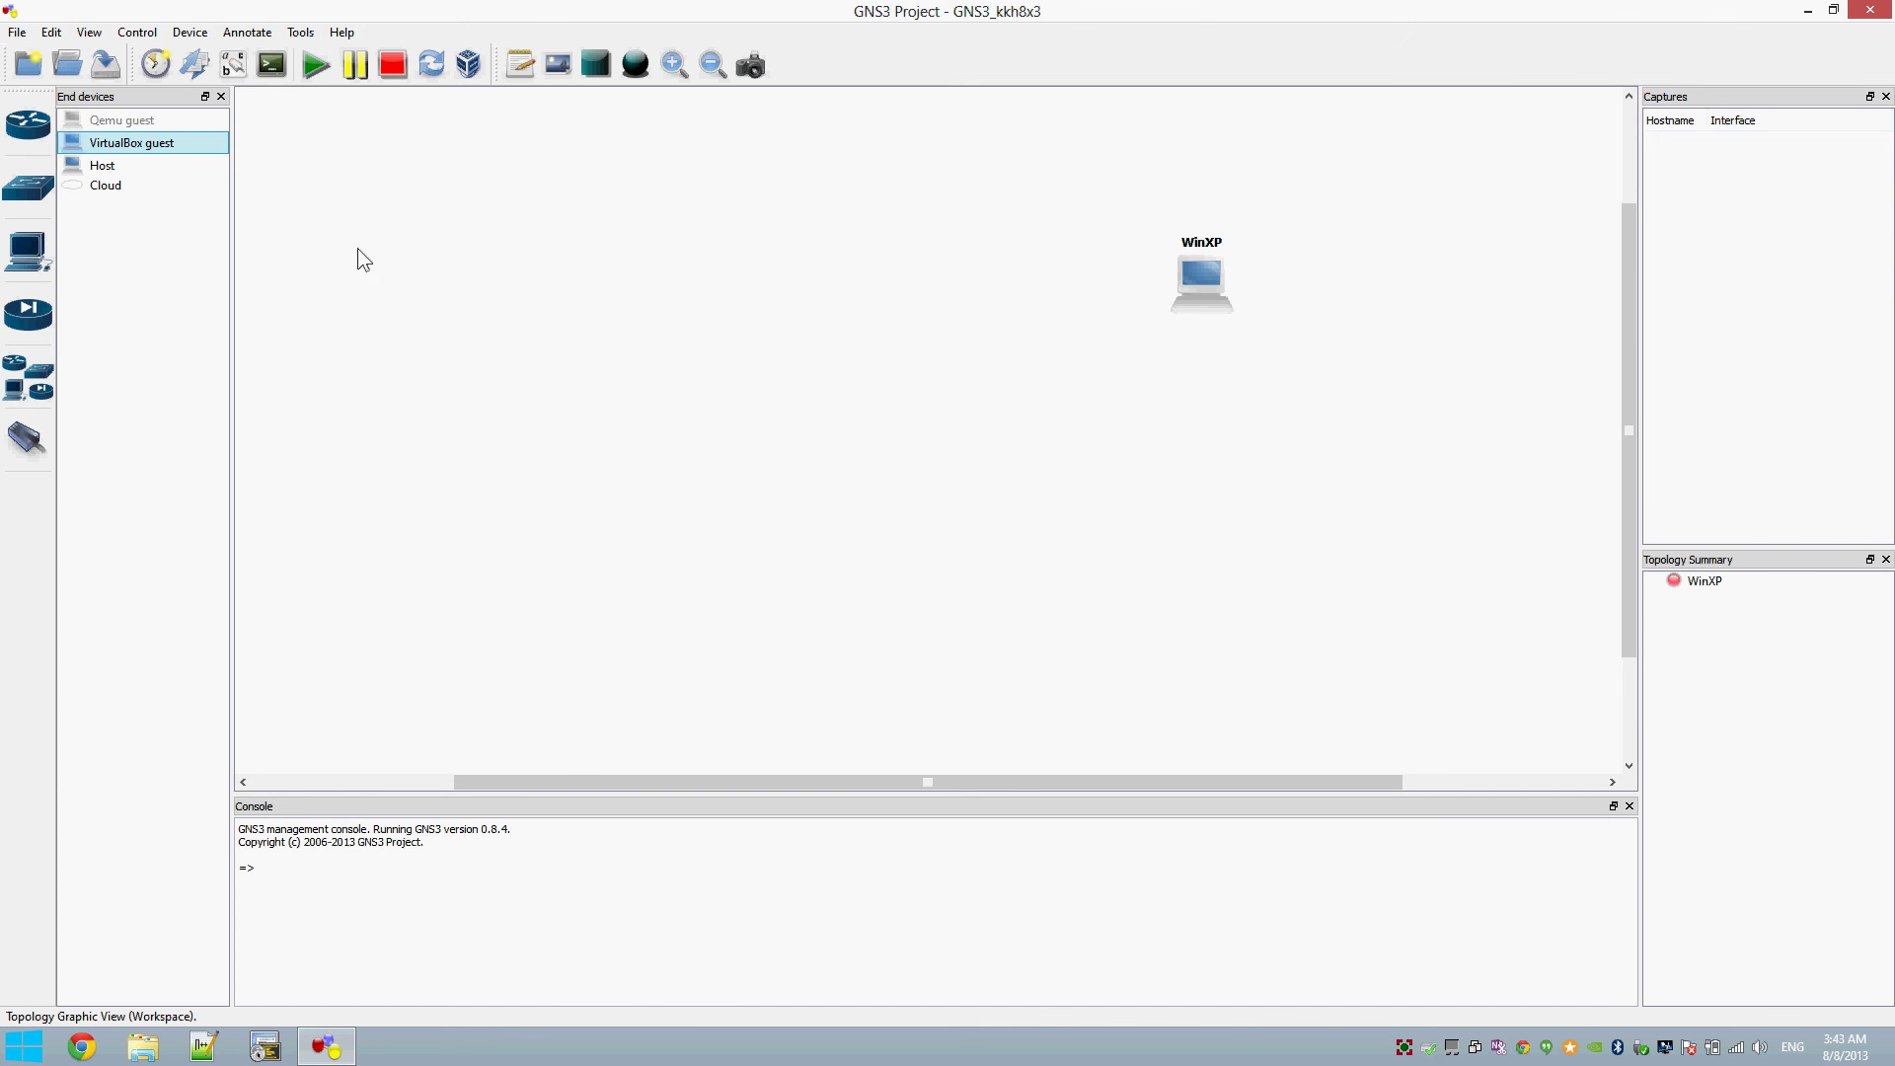
{"action": "left_click", "coordinate": [29, 130]}
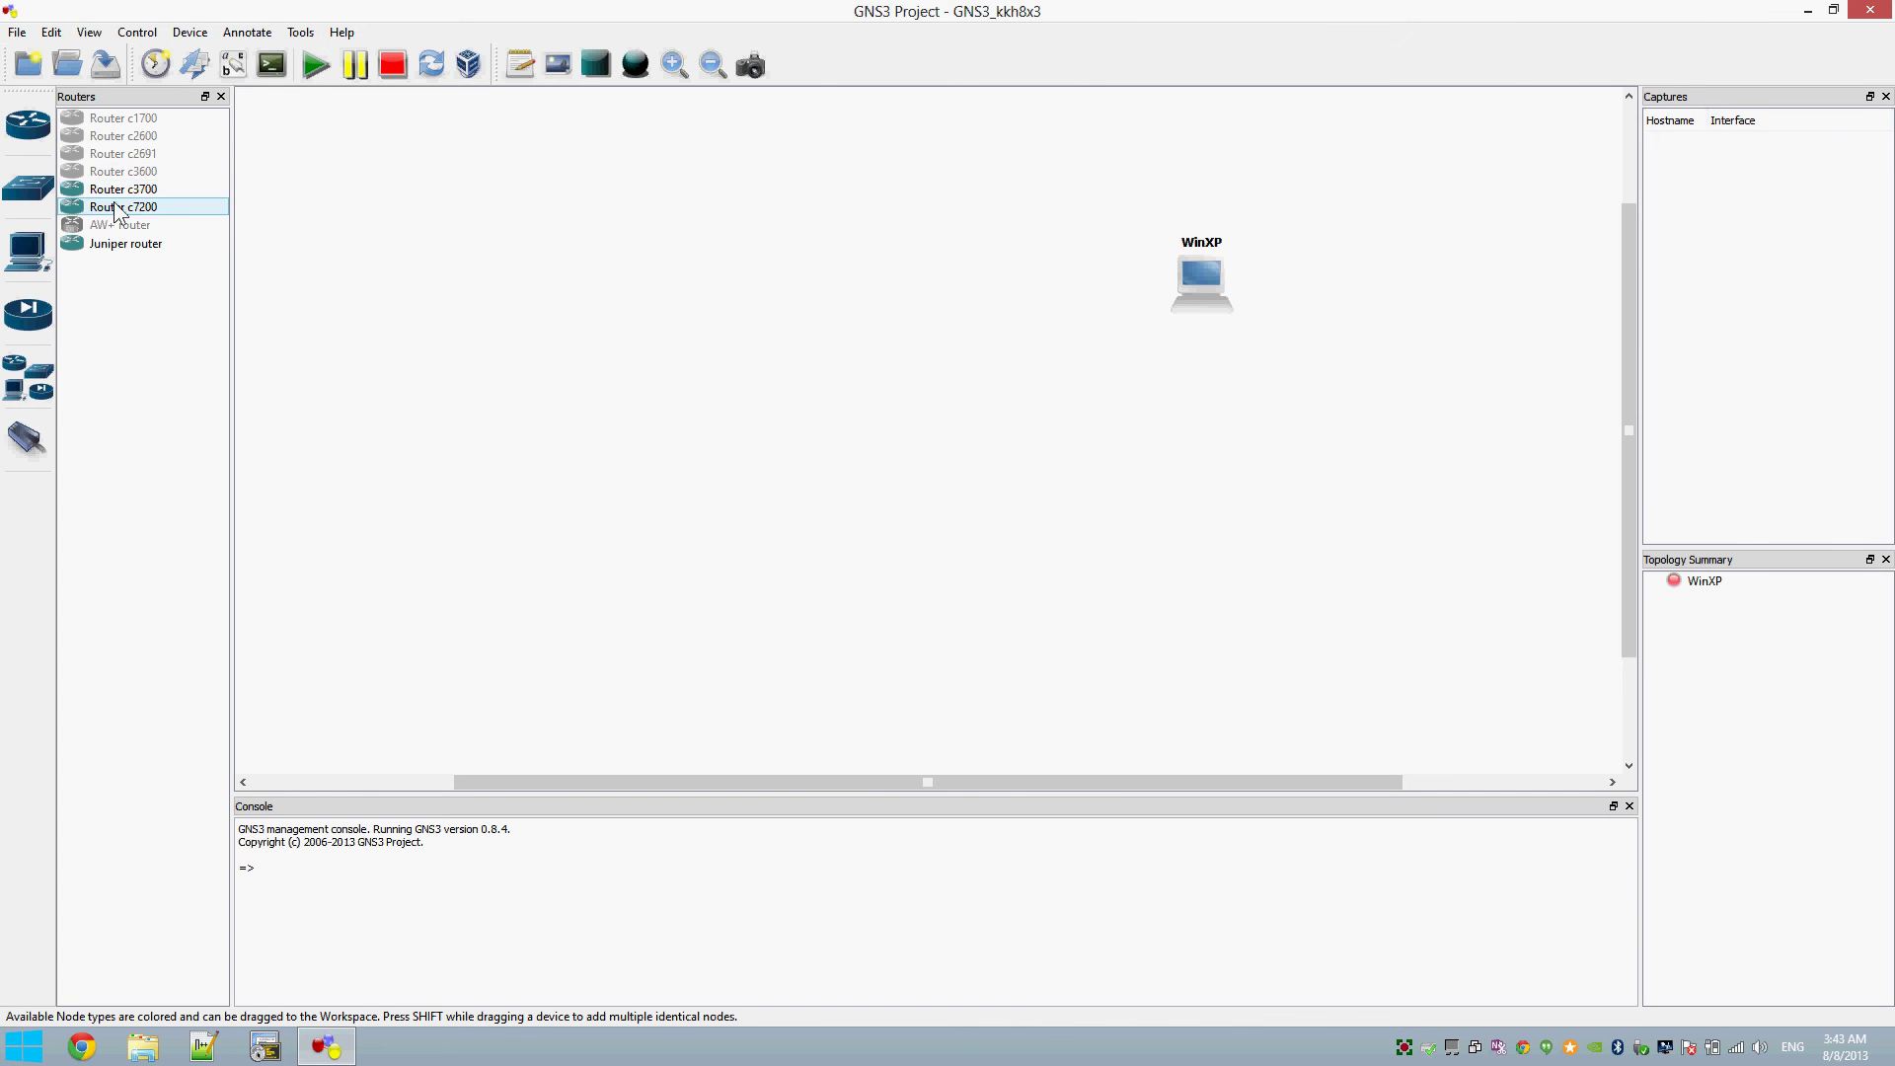
Step: Add c3700 router R1 to the left of WinXP and pick the link tool
{"action": "left_click_drag", "start_coordinate": [116, 188], "coordinate": [811, 292]}
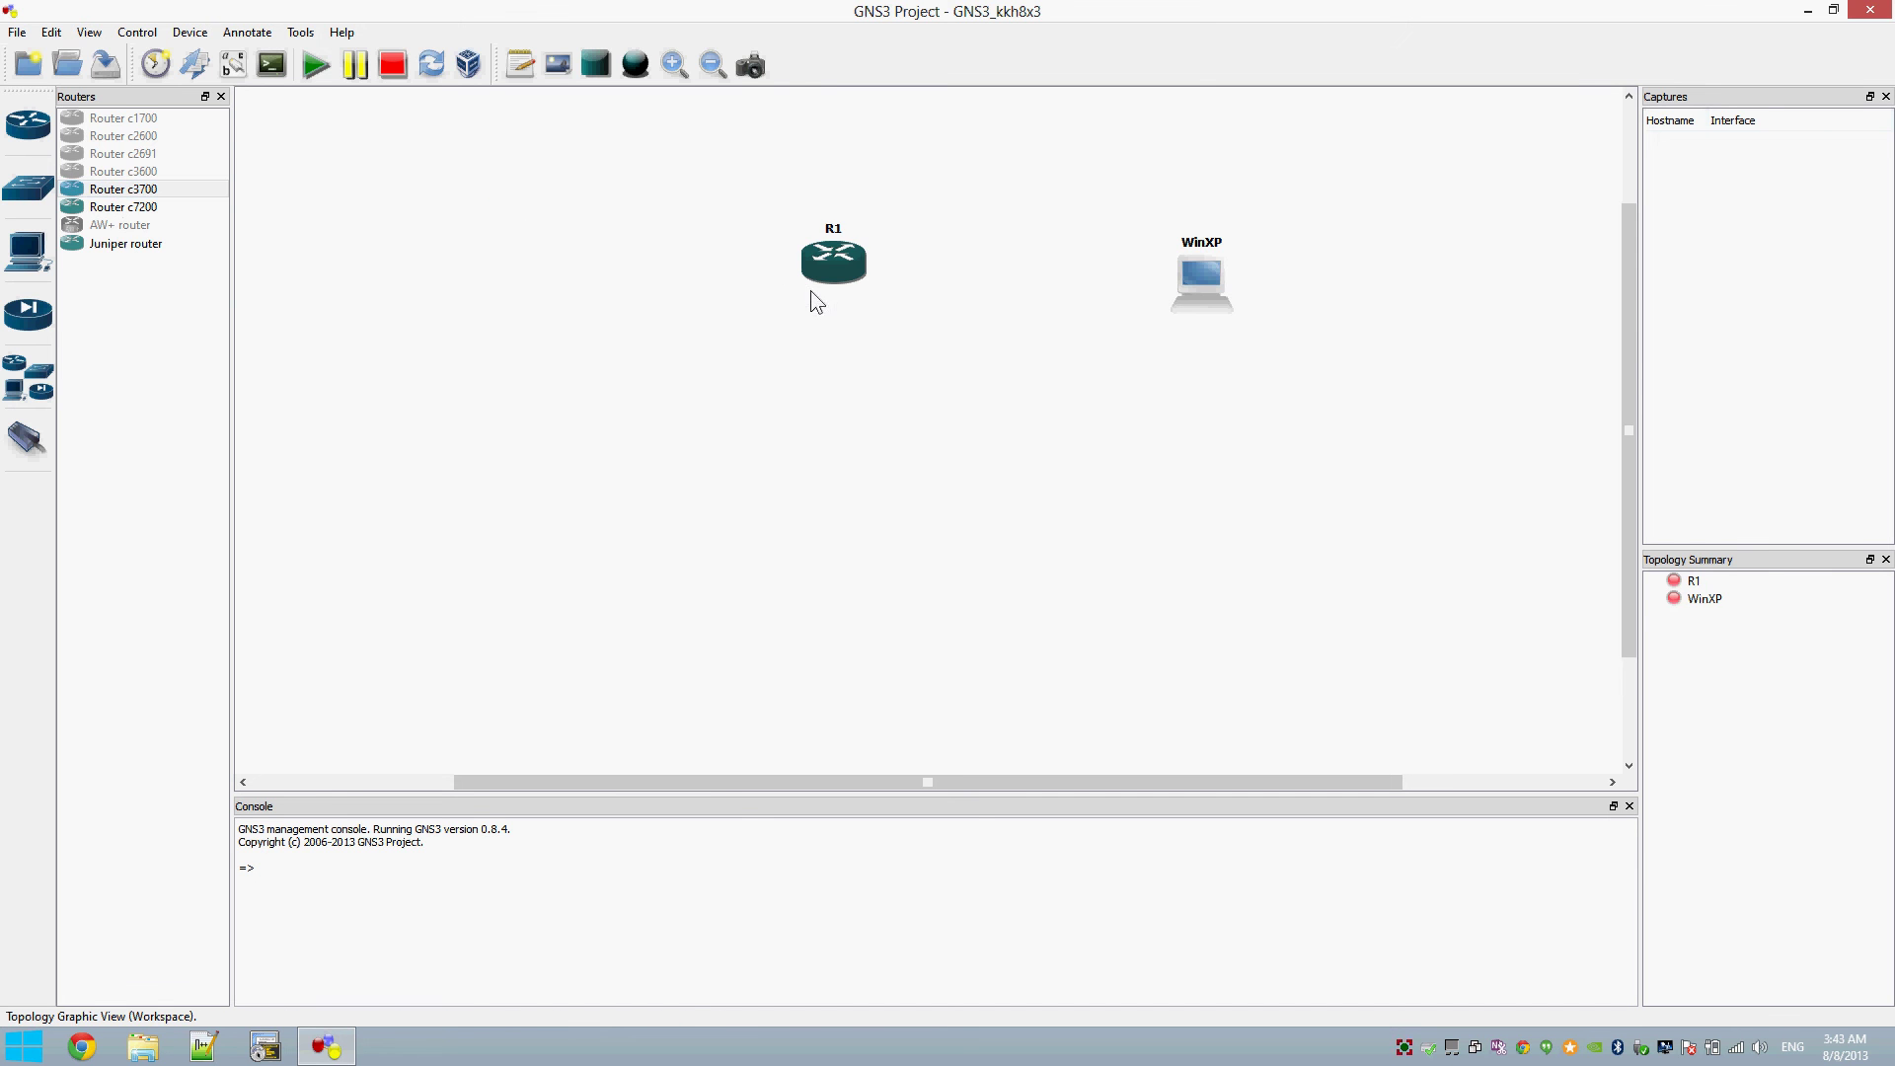
{"action": "left_click", "coordinate": [23, 444]}
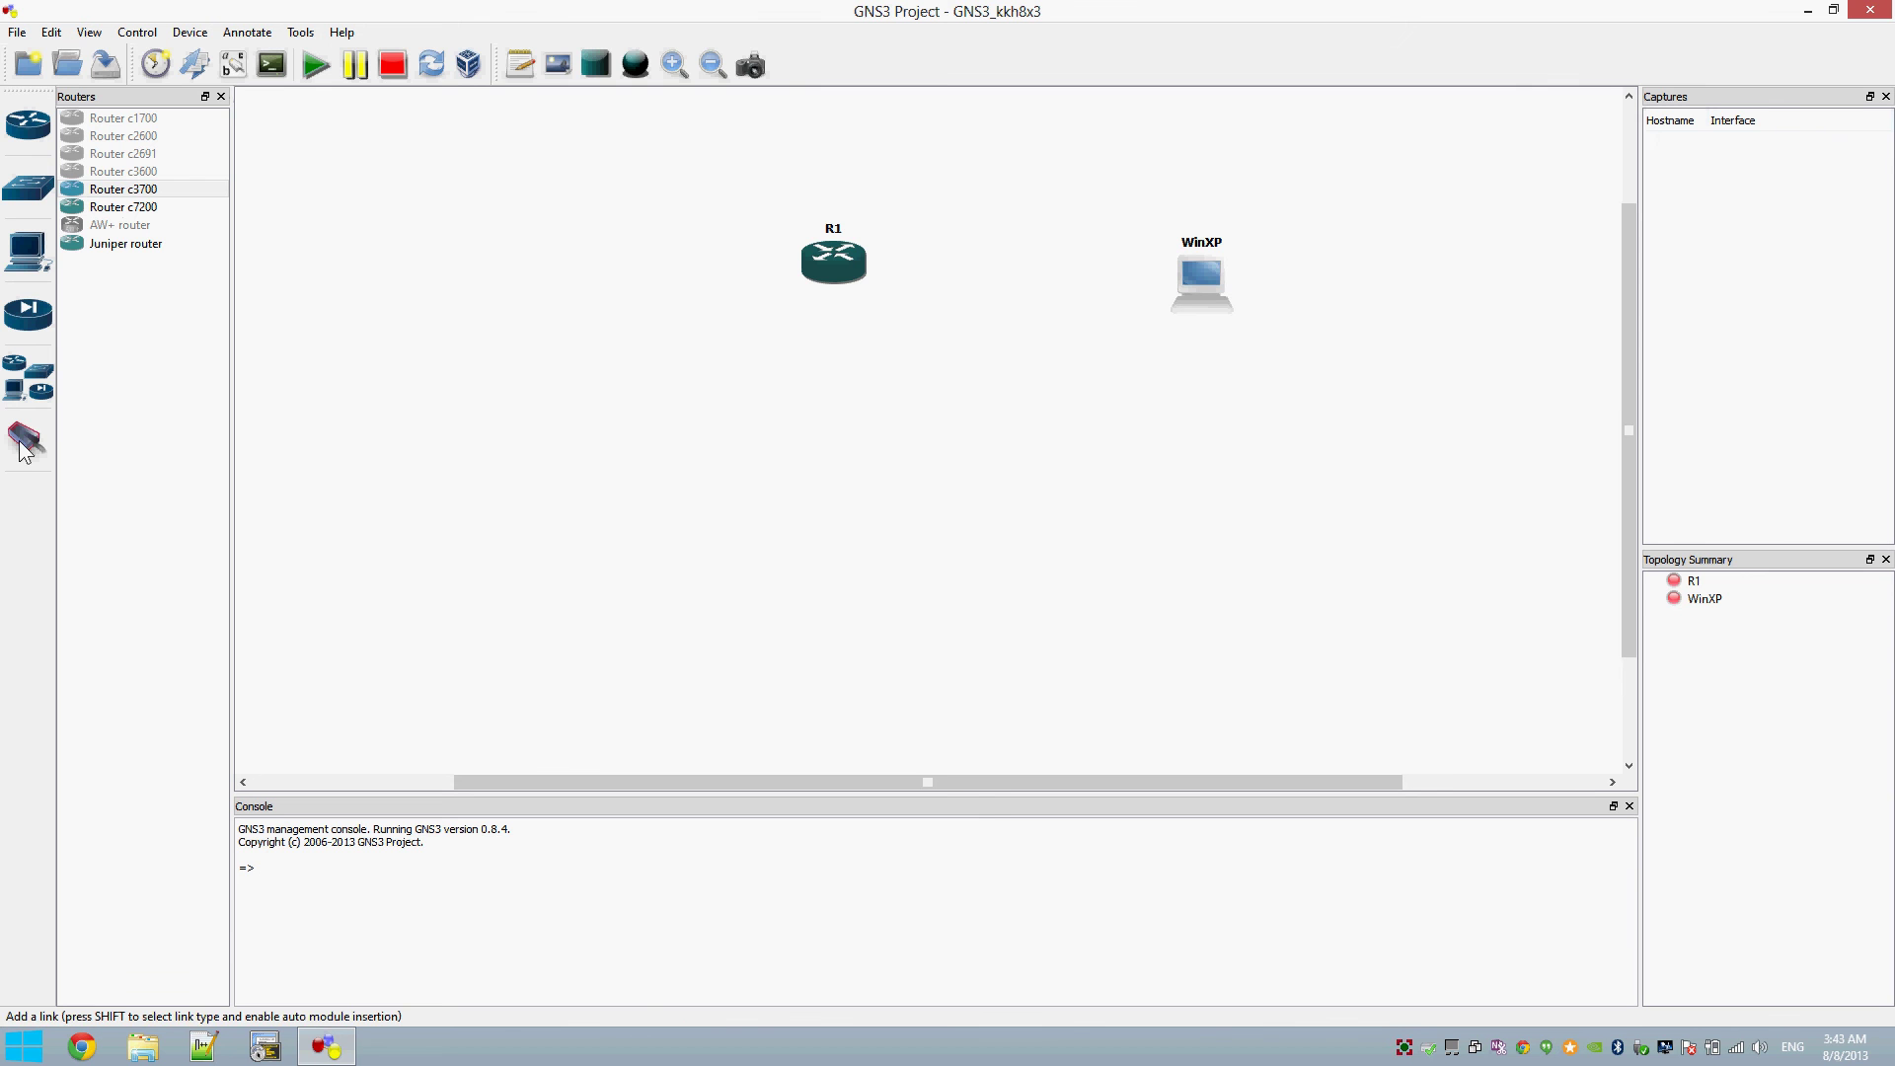
Step: Draw a link from router R1, choosing its interface, to the WinXP machine
{"action": "left_click", "coordinate": [23, 446]}
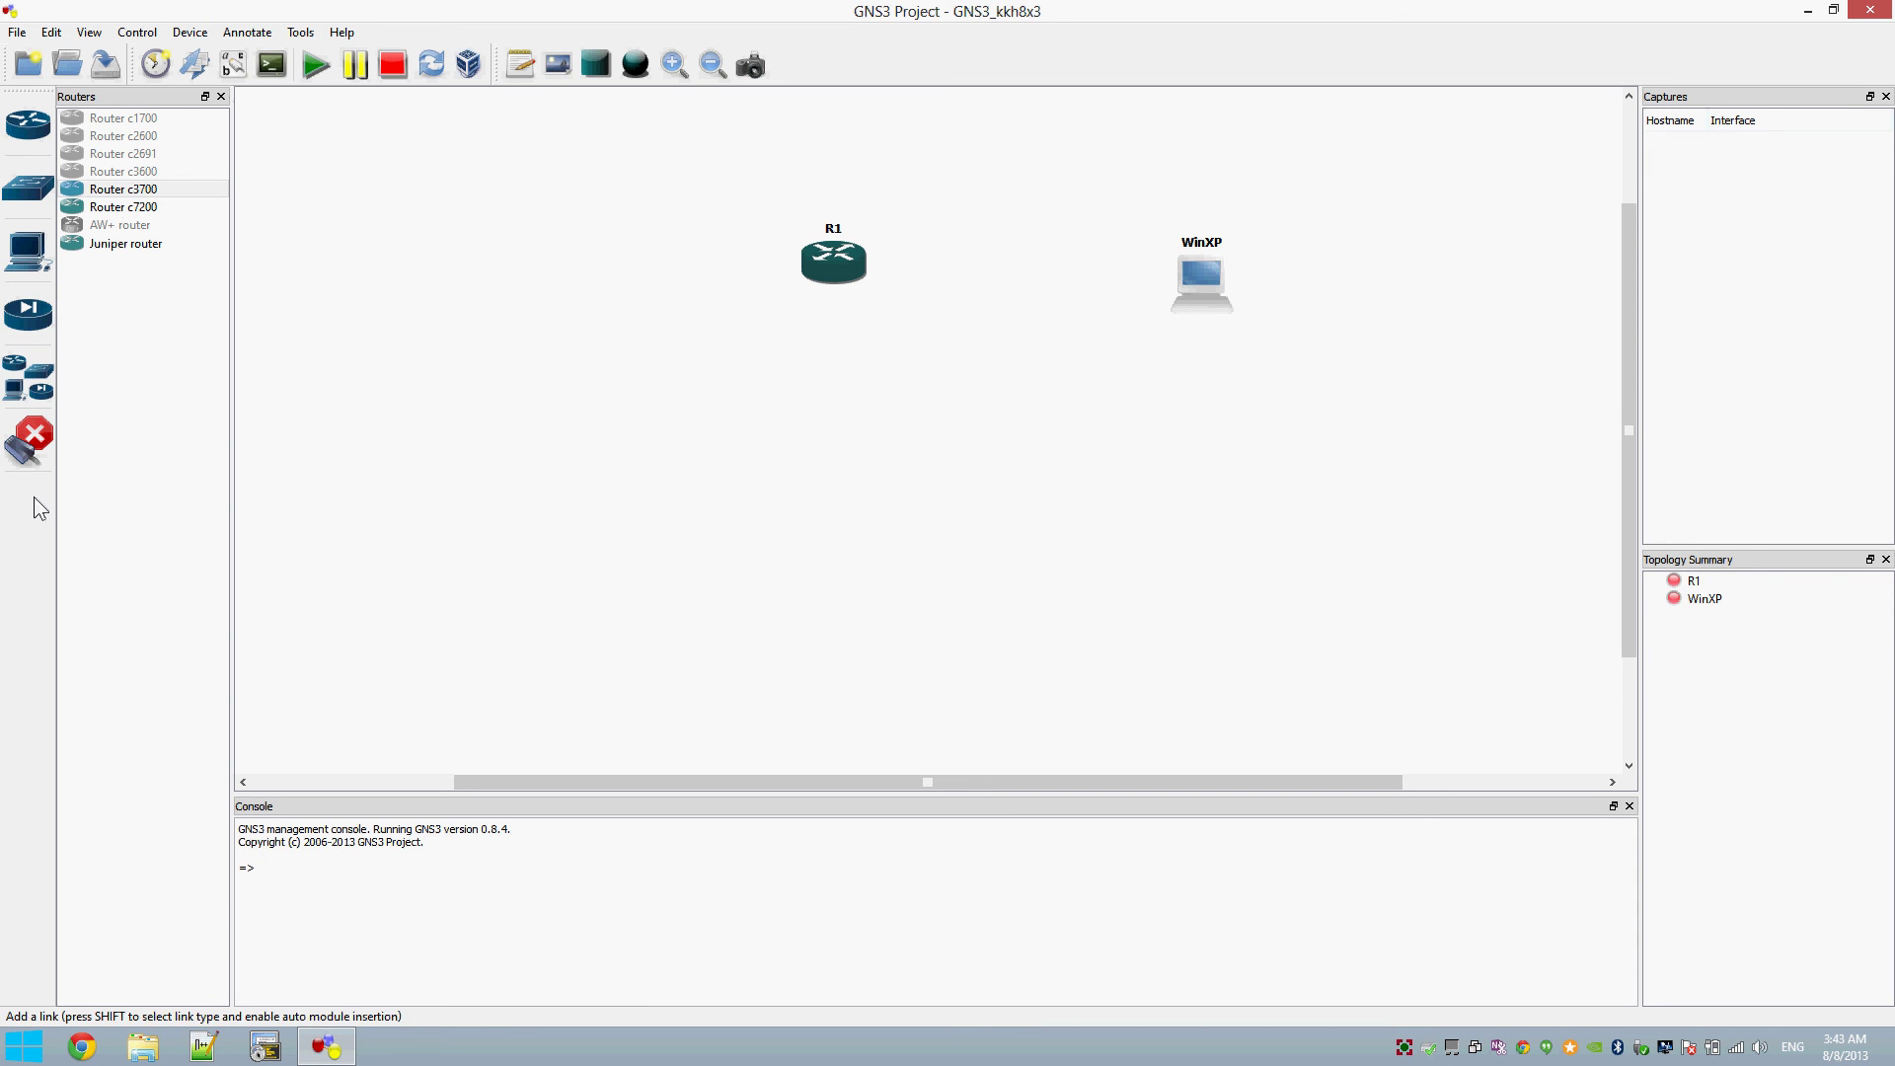
{"action": "left_click", "coordinate": [857, 261]}
{"action": "left_click", "coordinate": [908, 288]}
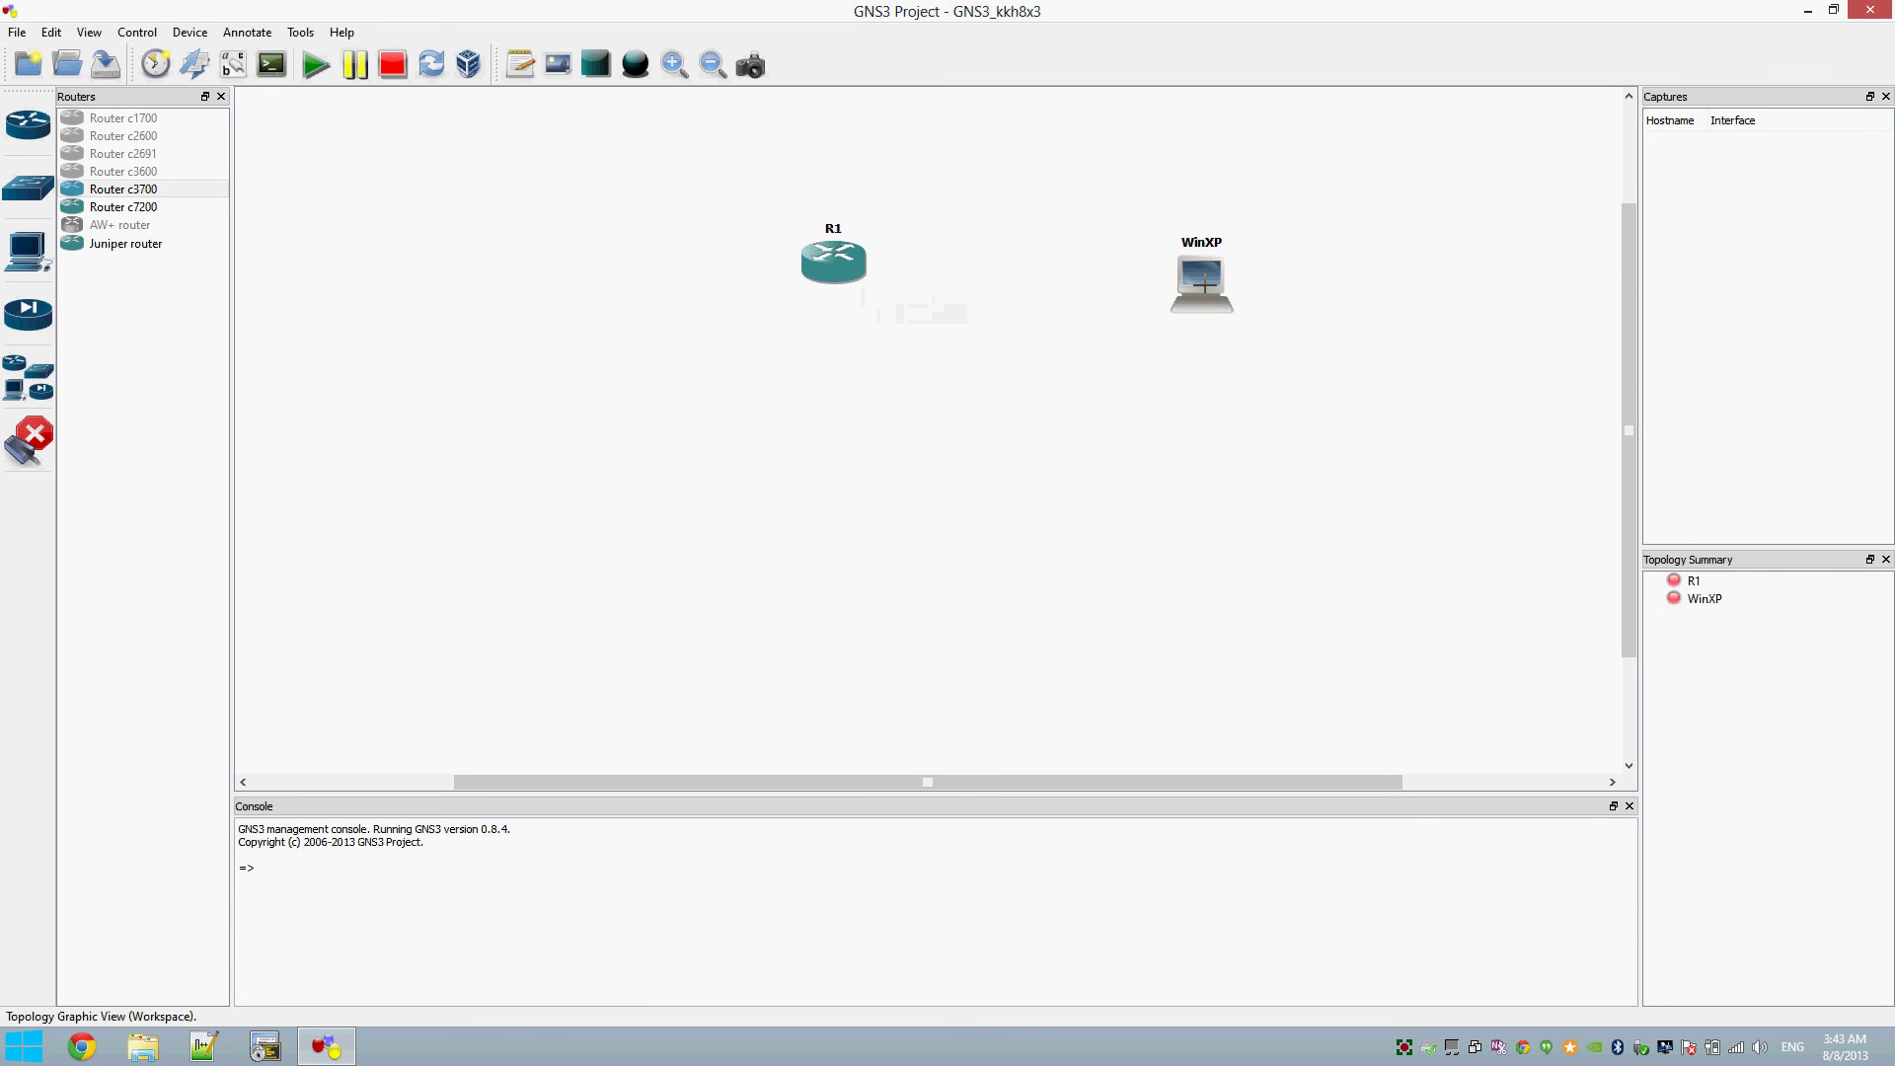
{"action": "left_click", "coordinate": [844, 268]}
{"action": "left_click", "coordinate": [889, 286]}
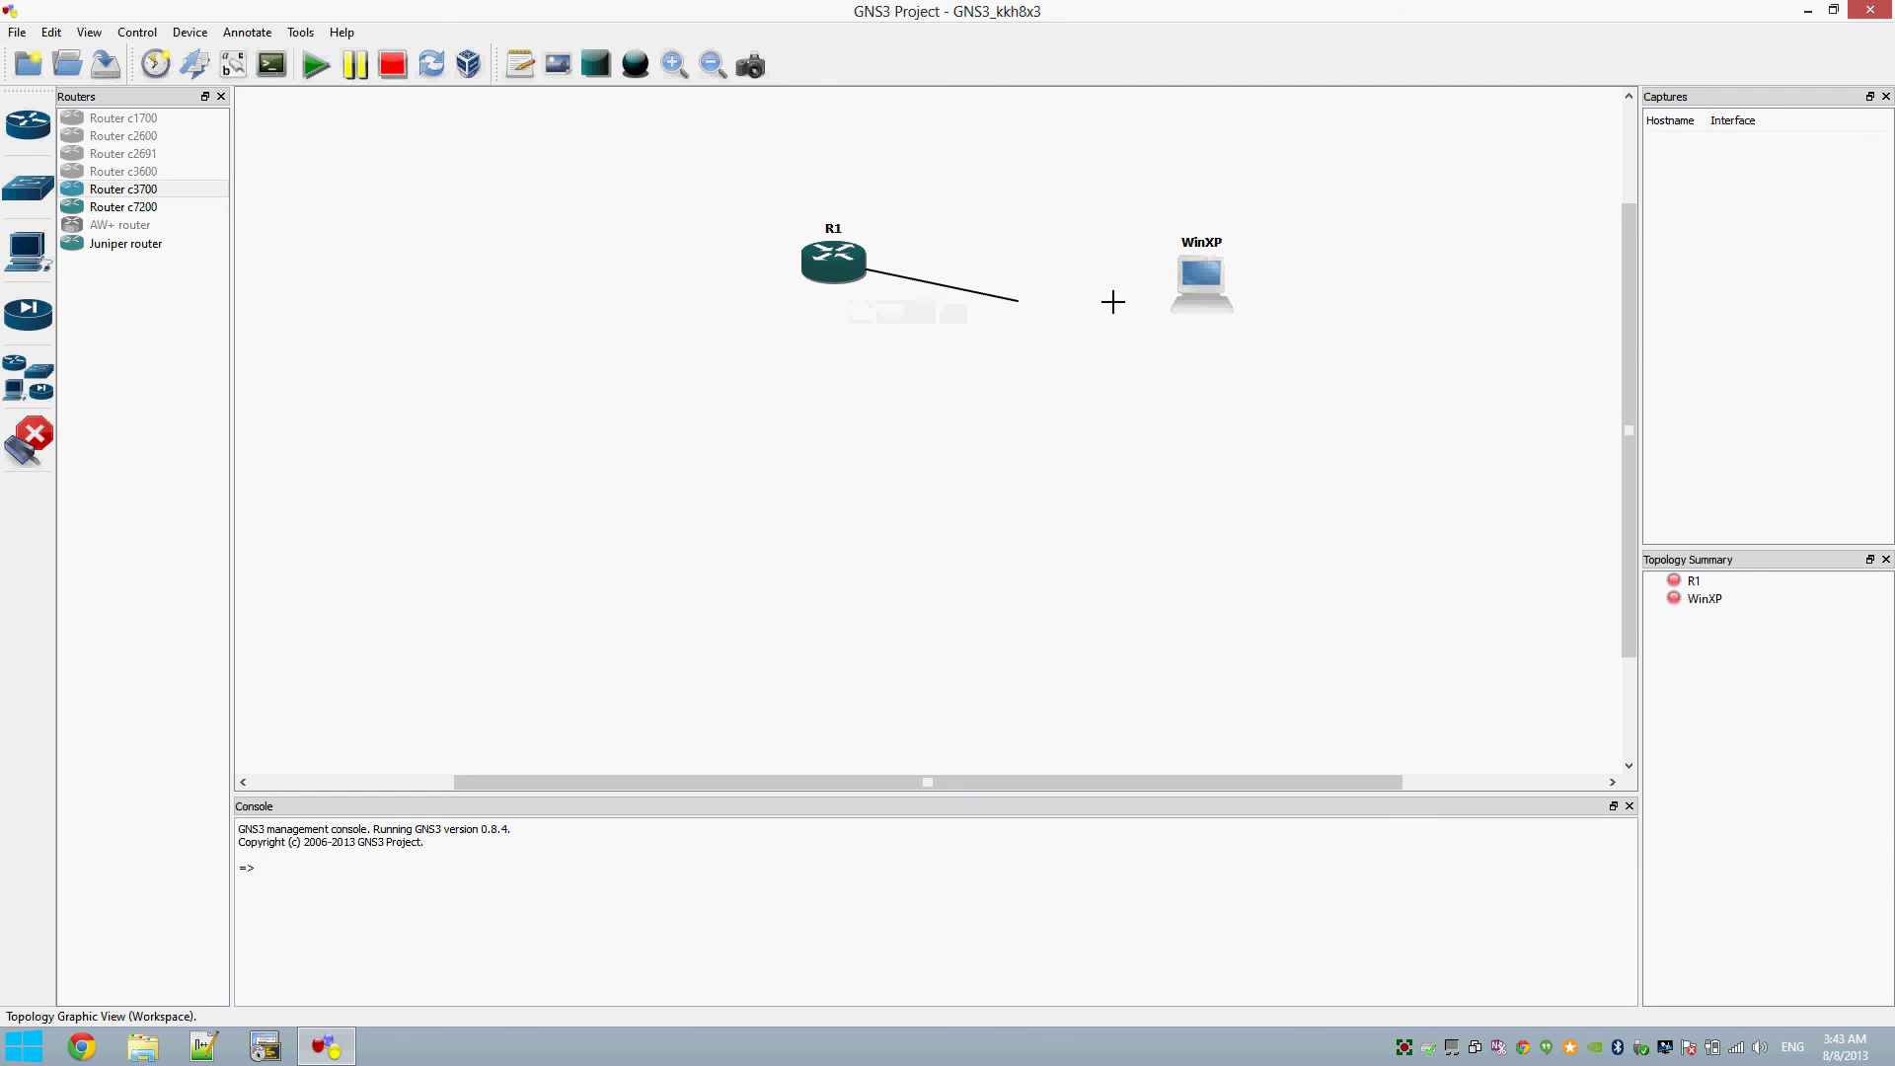
{"action": "left_click", "coordinate": [1204, 275]}
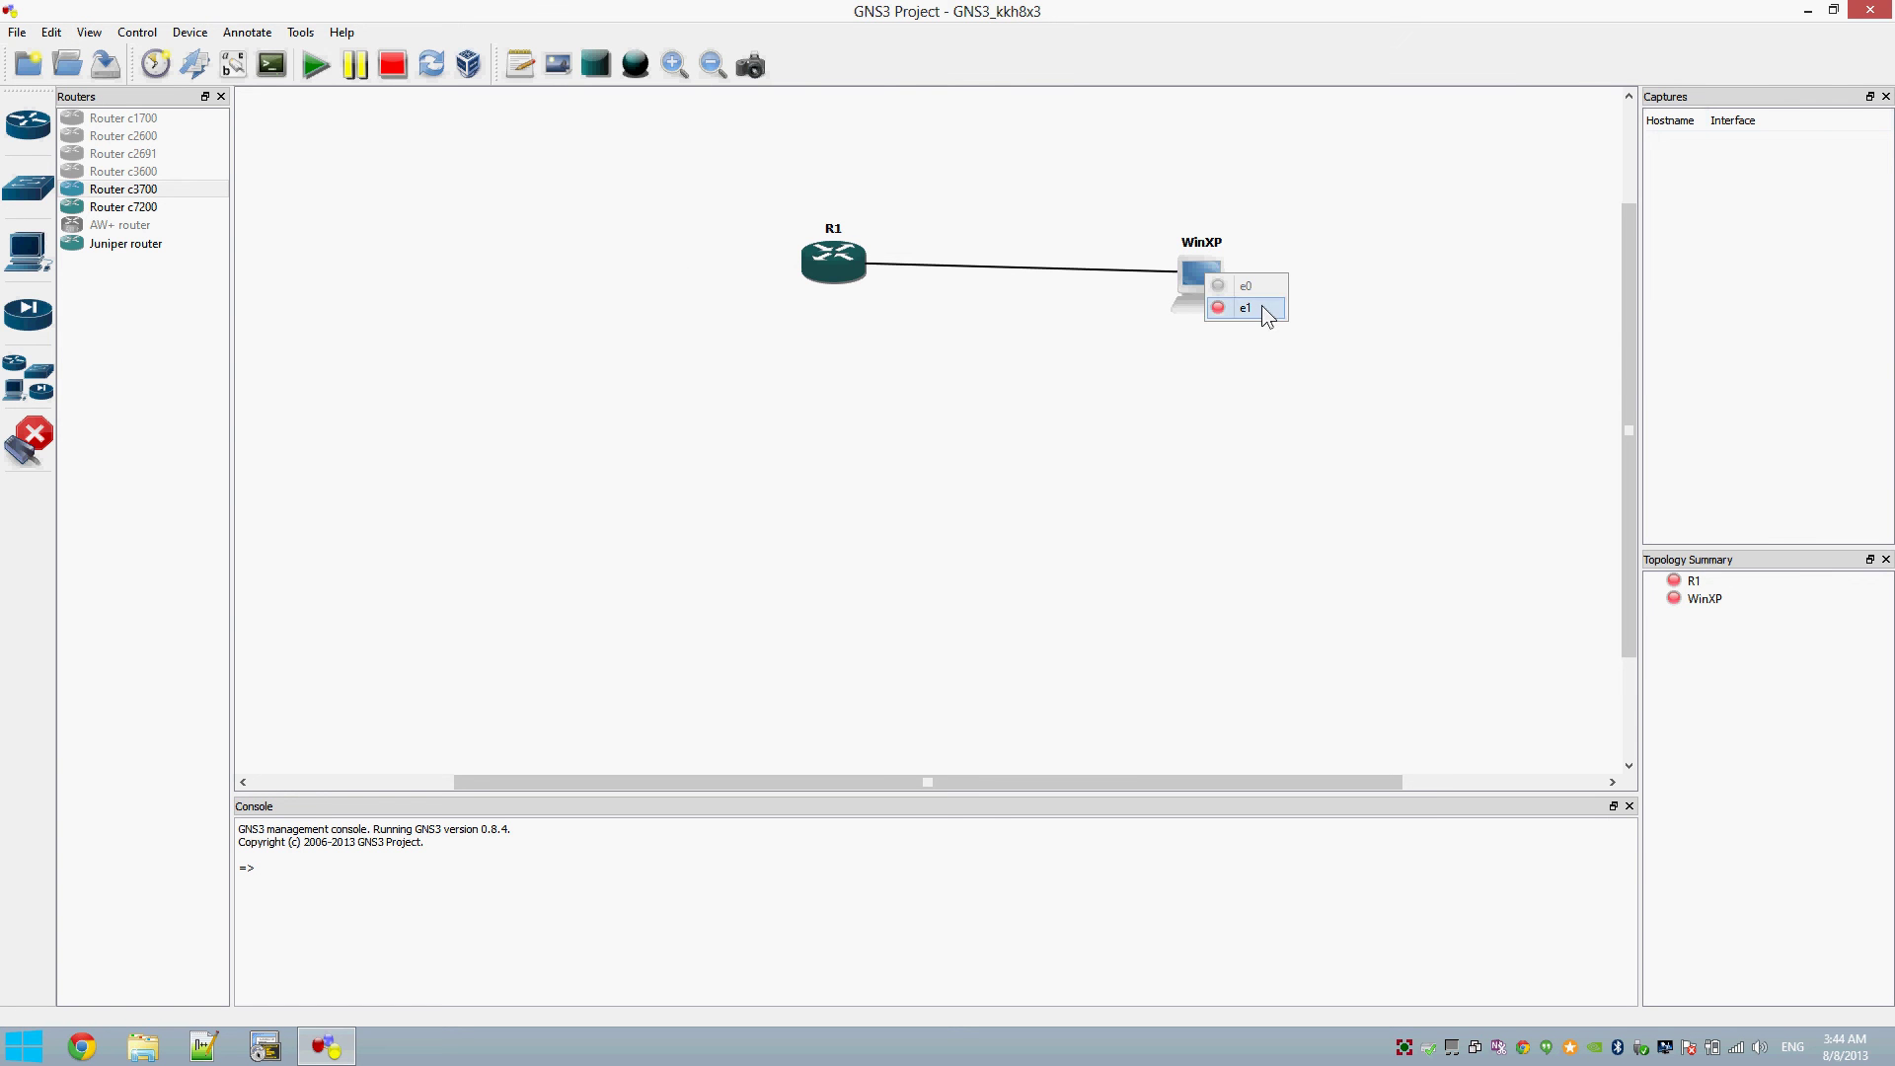
Step: Attach the link to WinXP's e1 interface and snap the booting XP guest window to the right half
{"action": "left_click", "coordinate": [1263, 309]}
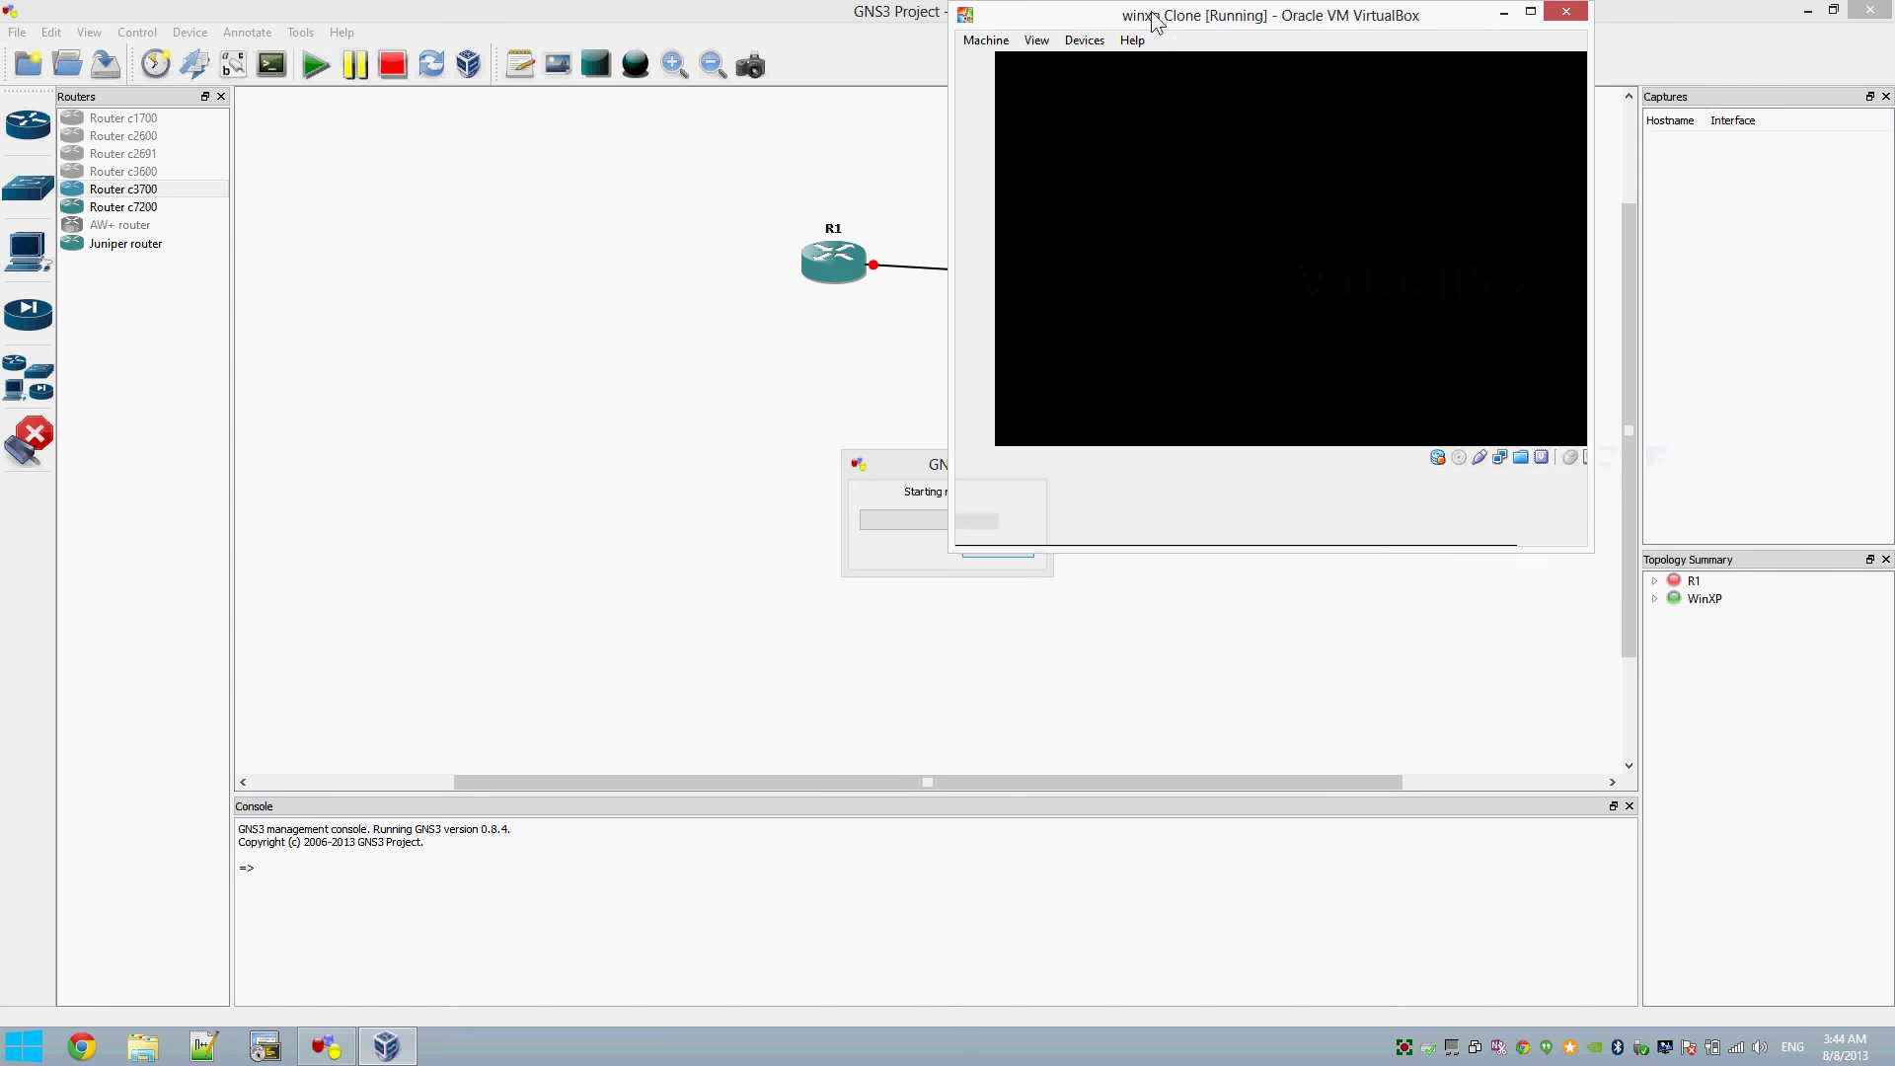
{"action": "left_click_drag", "start_coordinate": [1163, 21], "coordinate": [1426, 104]}
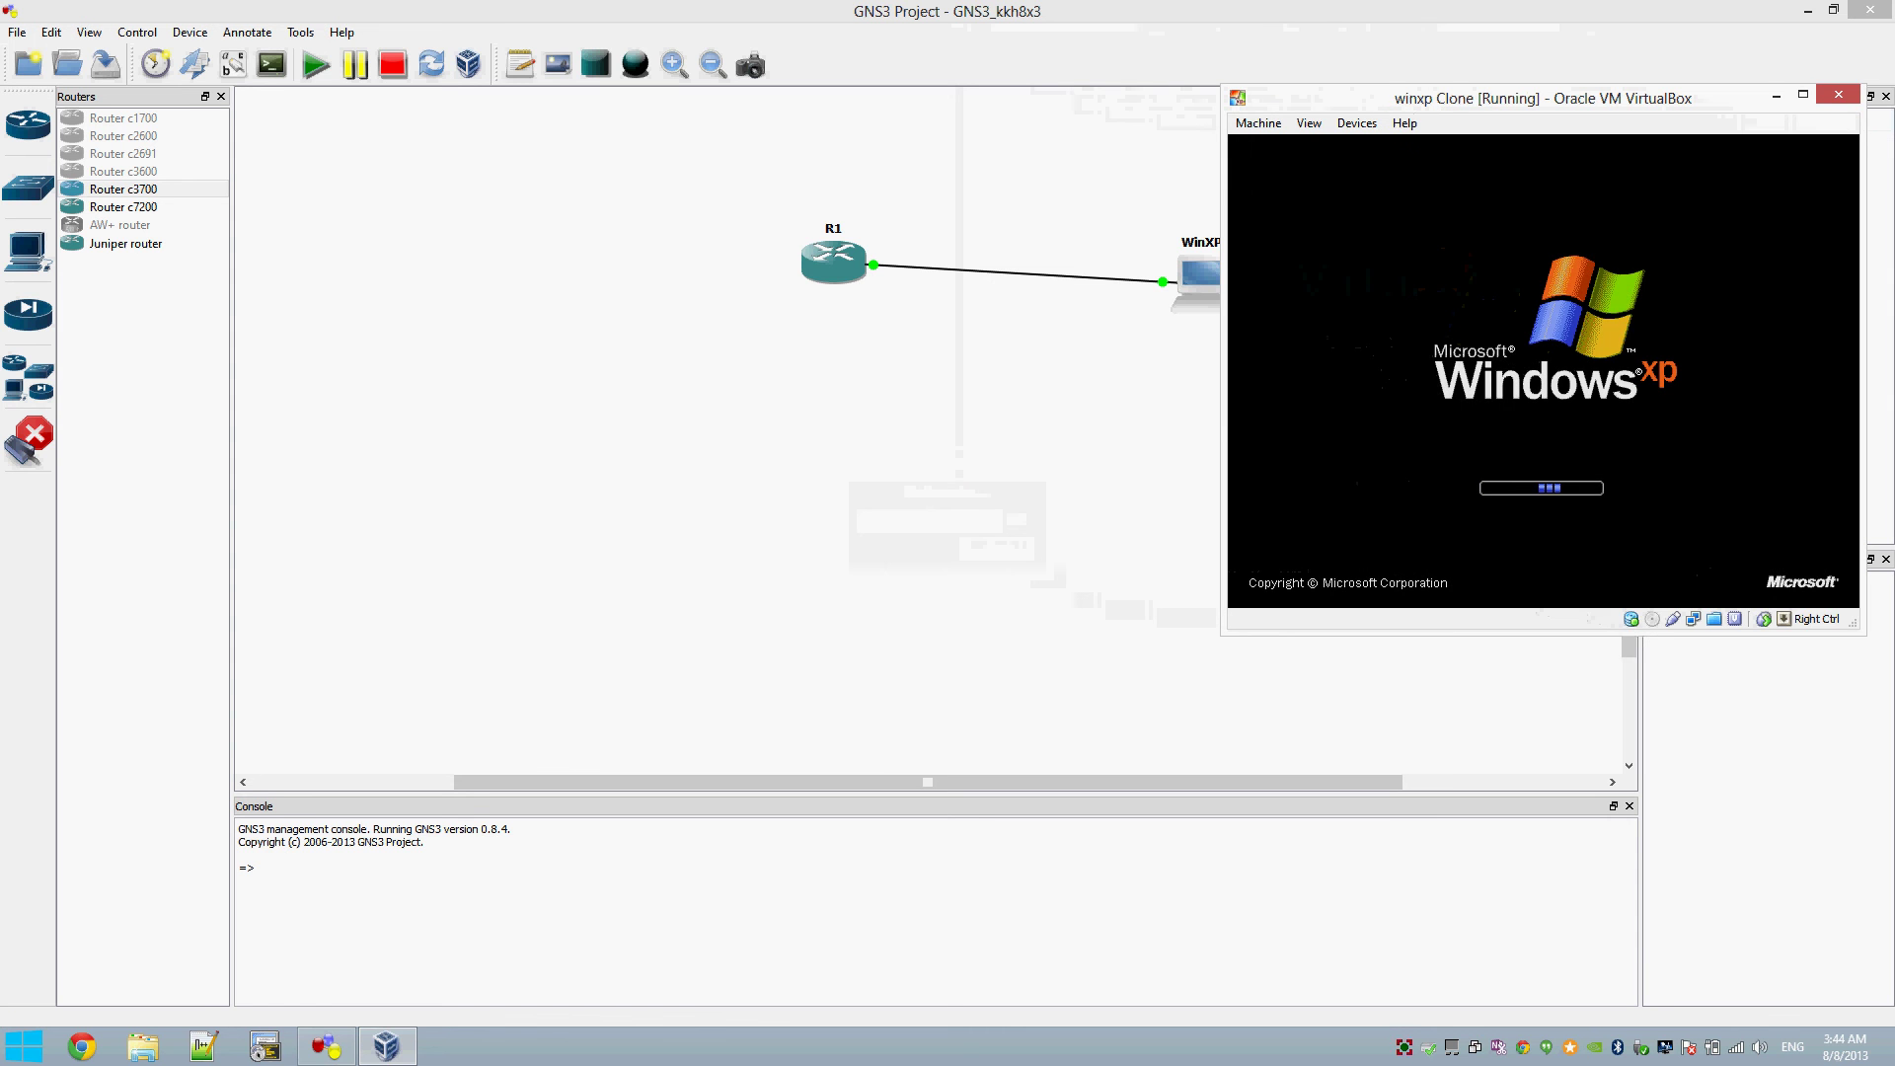
{"action": "key", "text": "super+Right"}
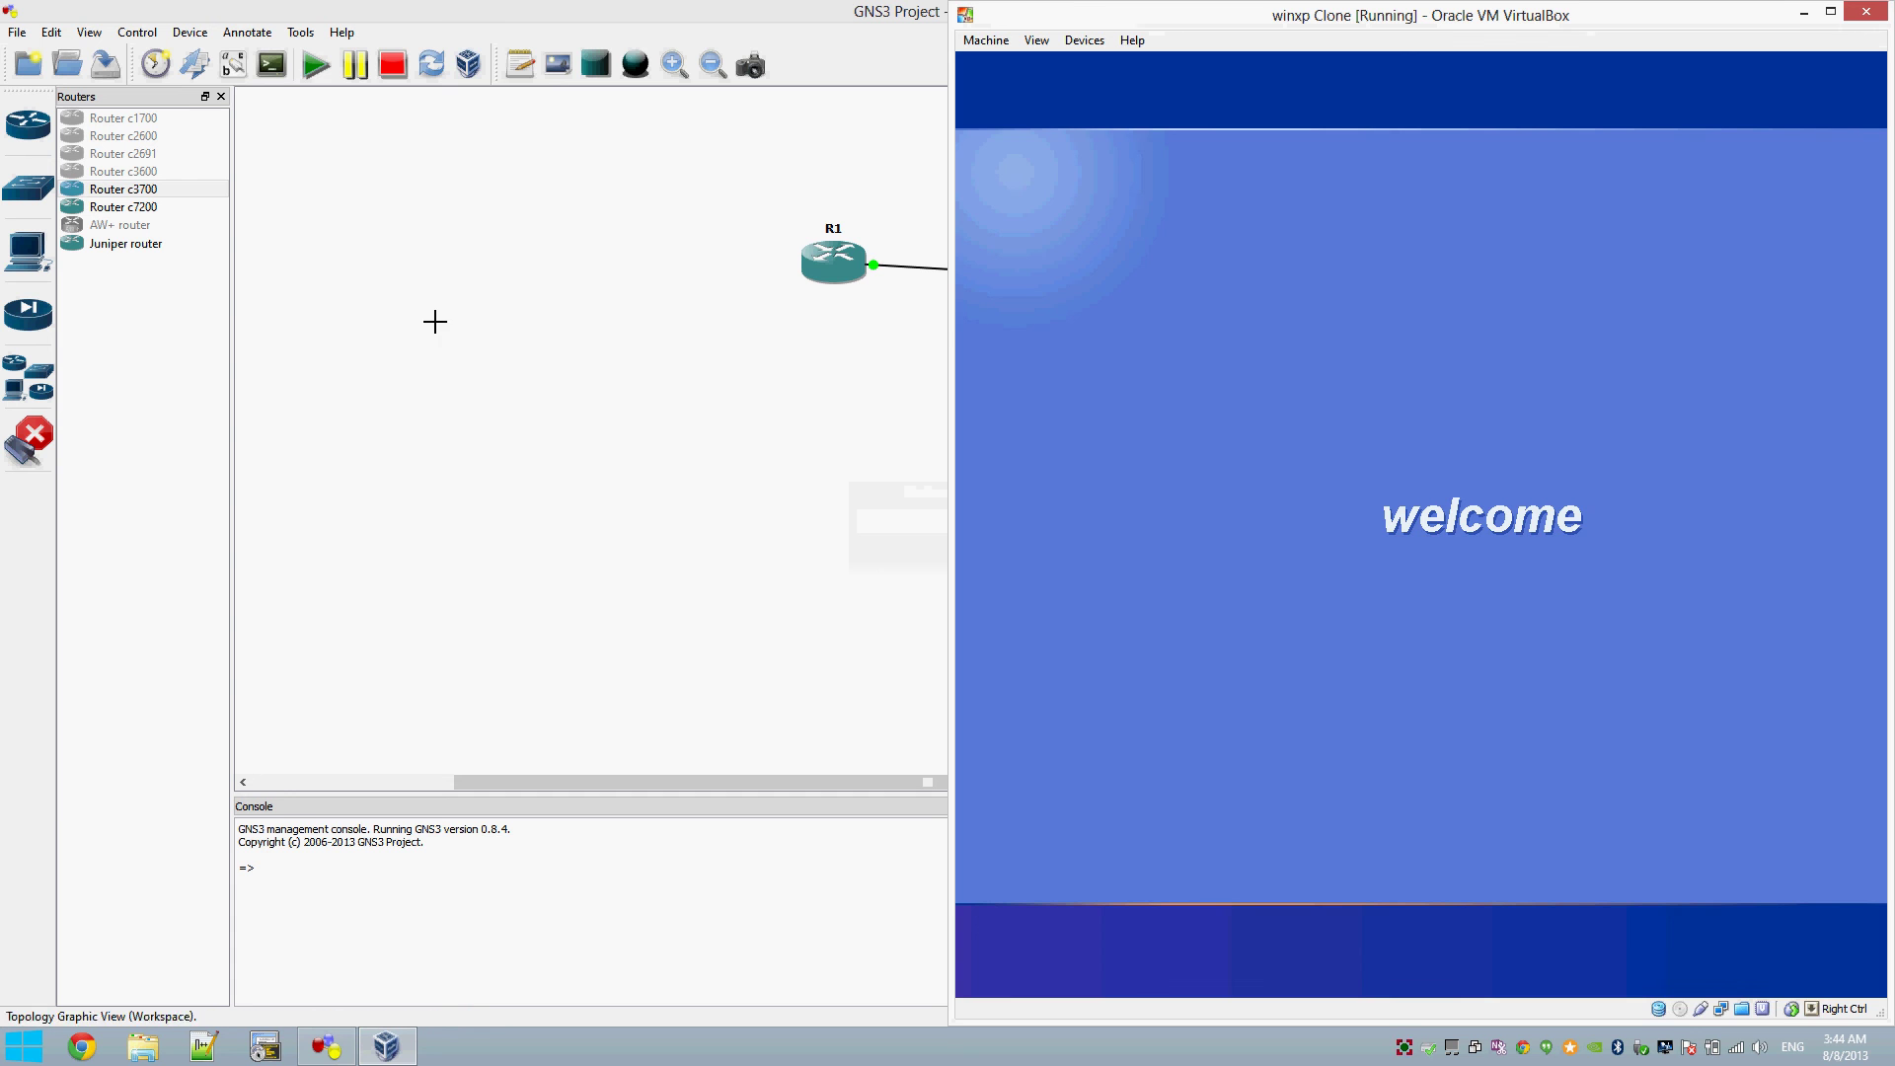
Step: Try opening consoles to all devices, then dismiss the resulting console error
{"action": "left_click", "coordinate": [281, 67]}
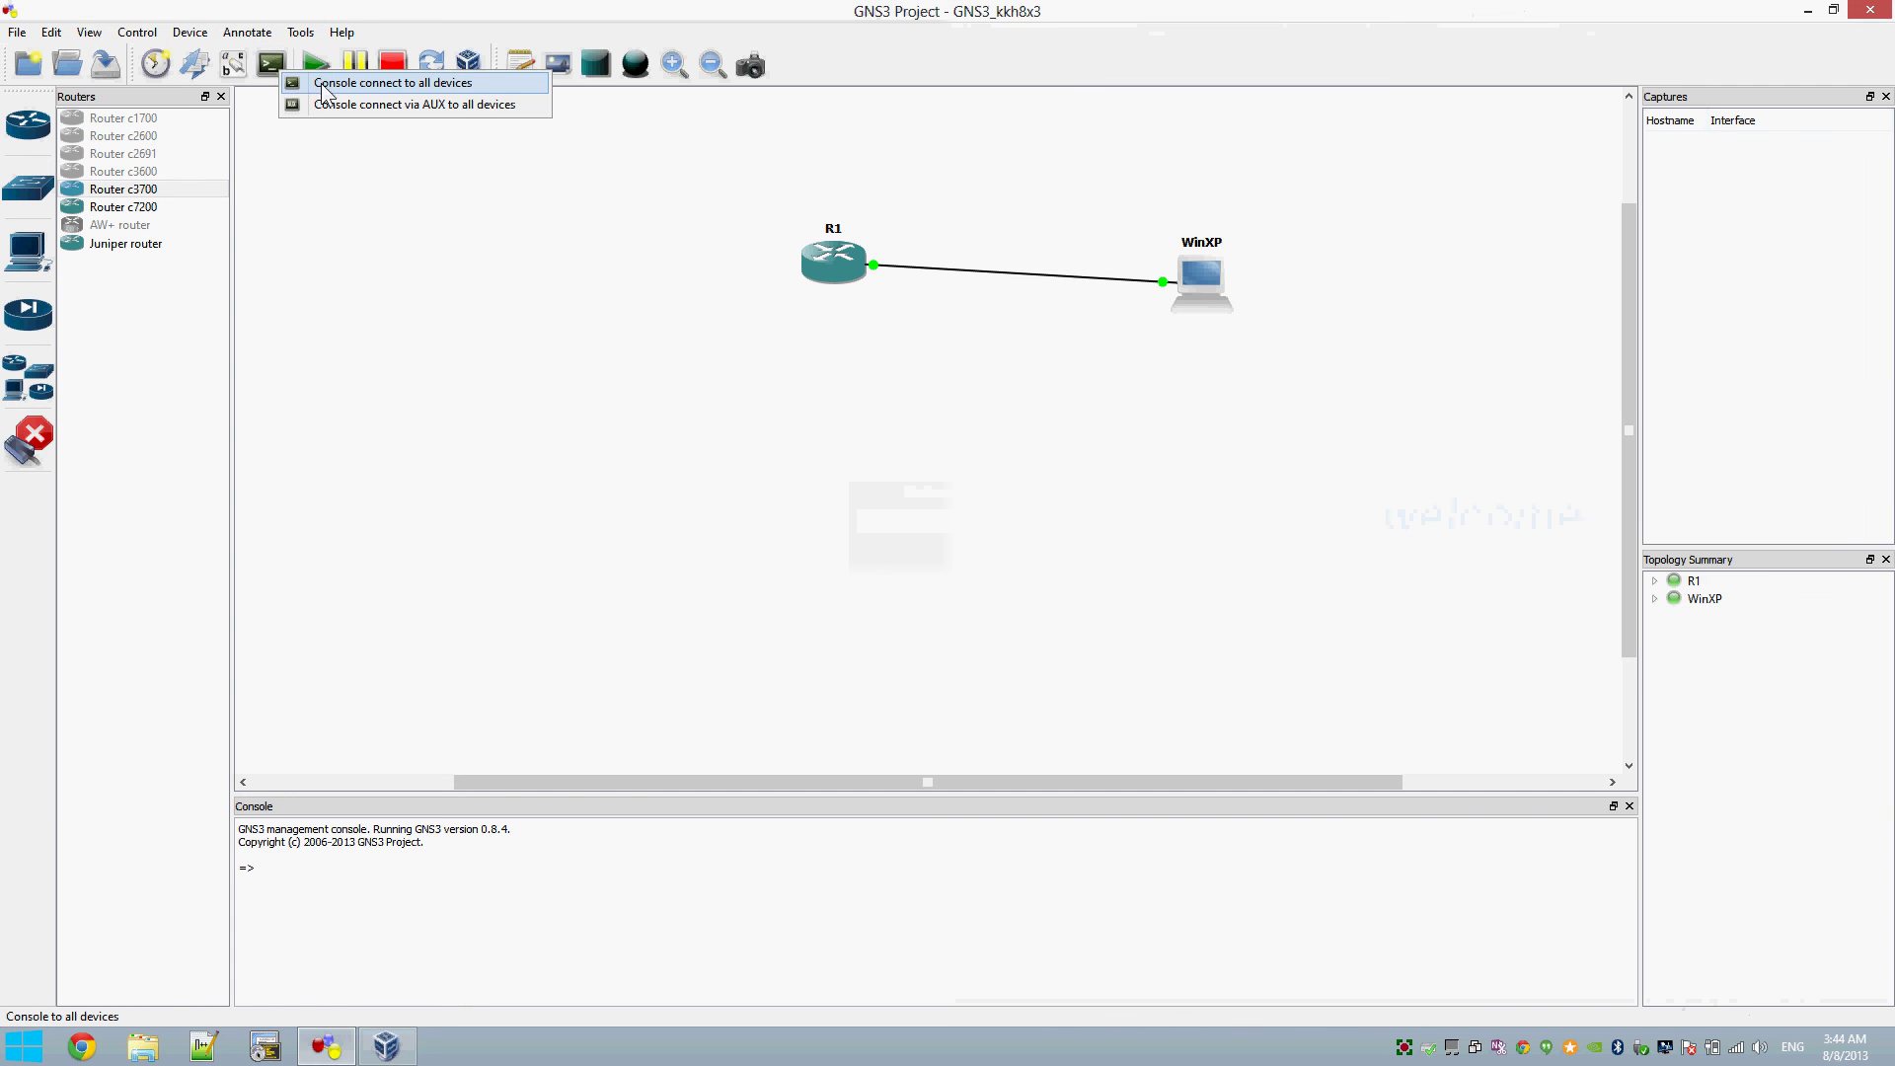
{"action": "left_click", "coordinate": [323, 86]}
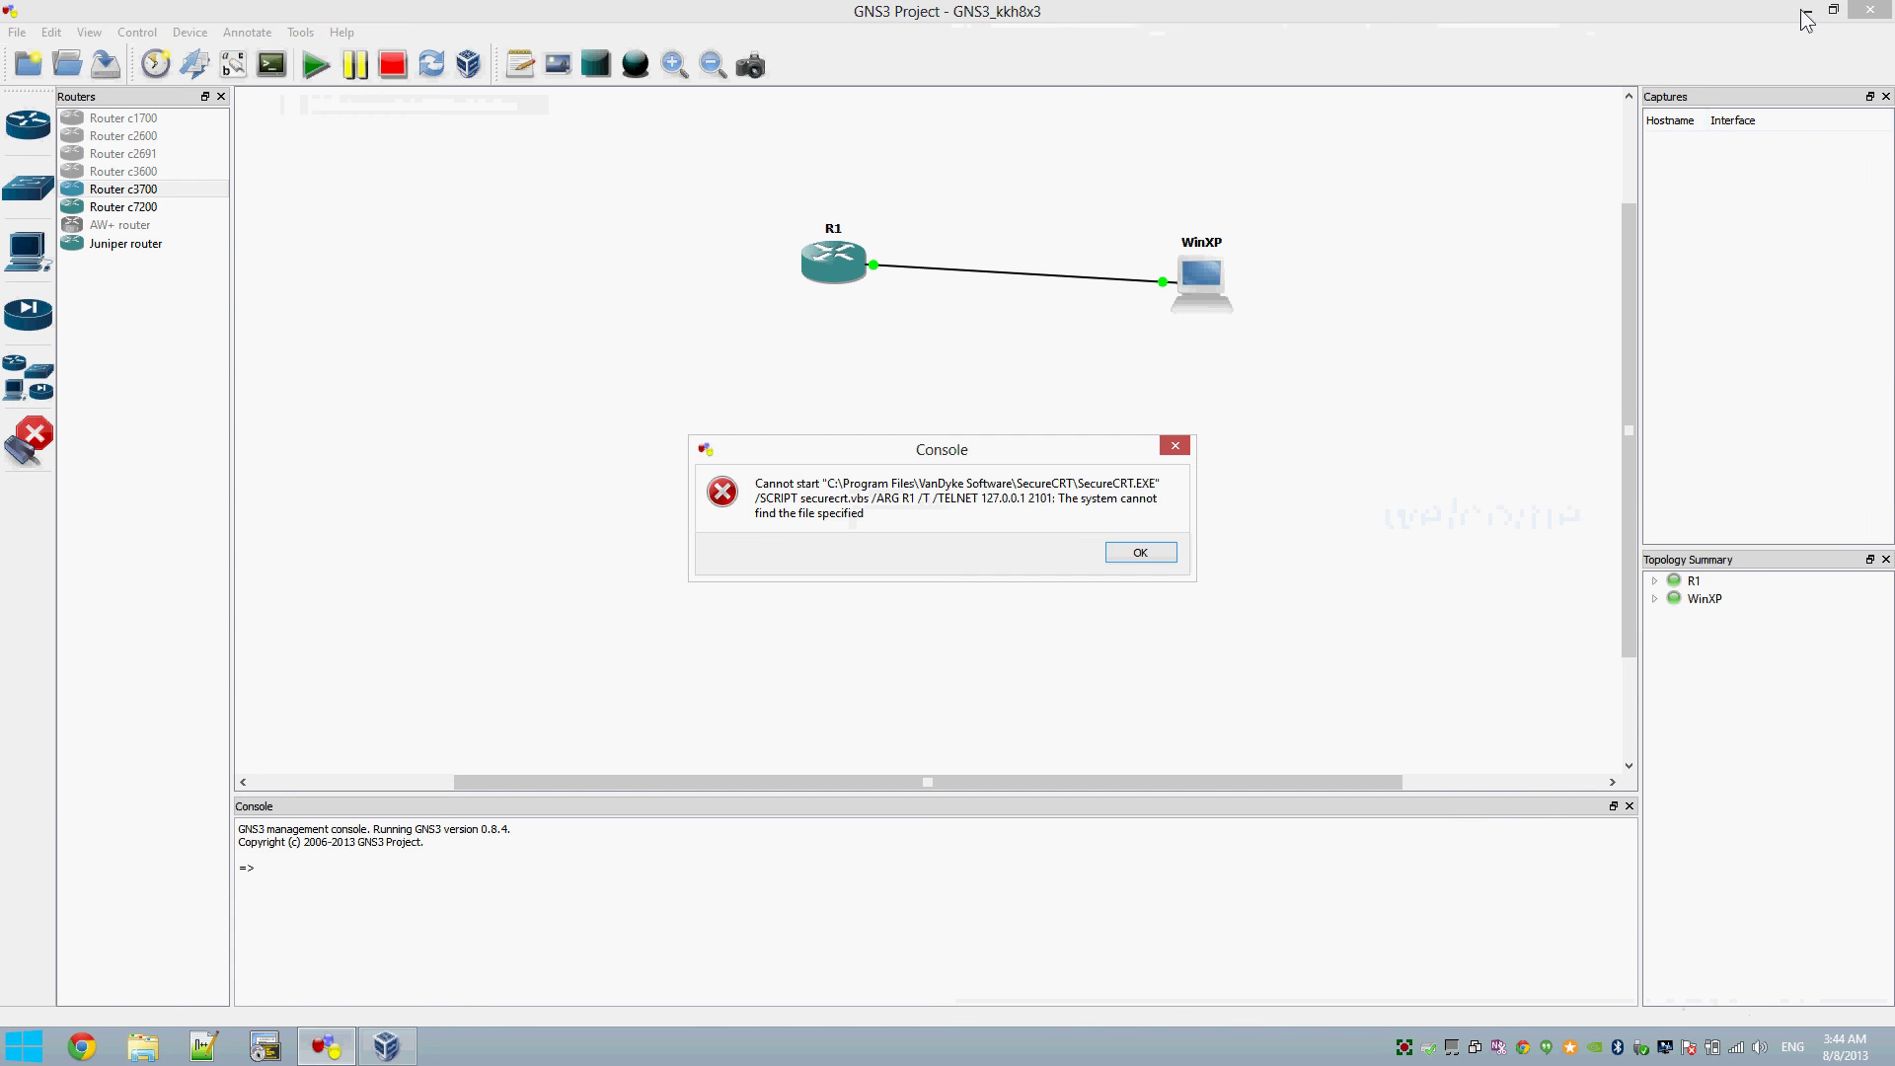
{"action": "left_click", "coordinate": [1136, 553]}
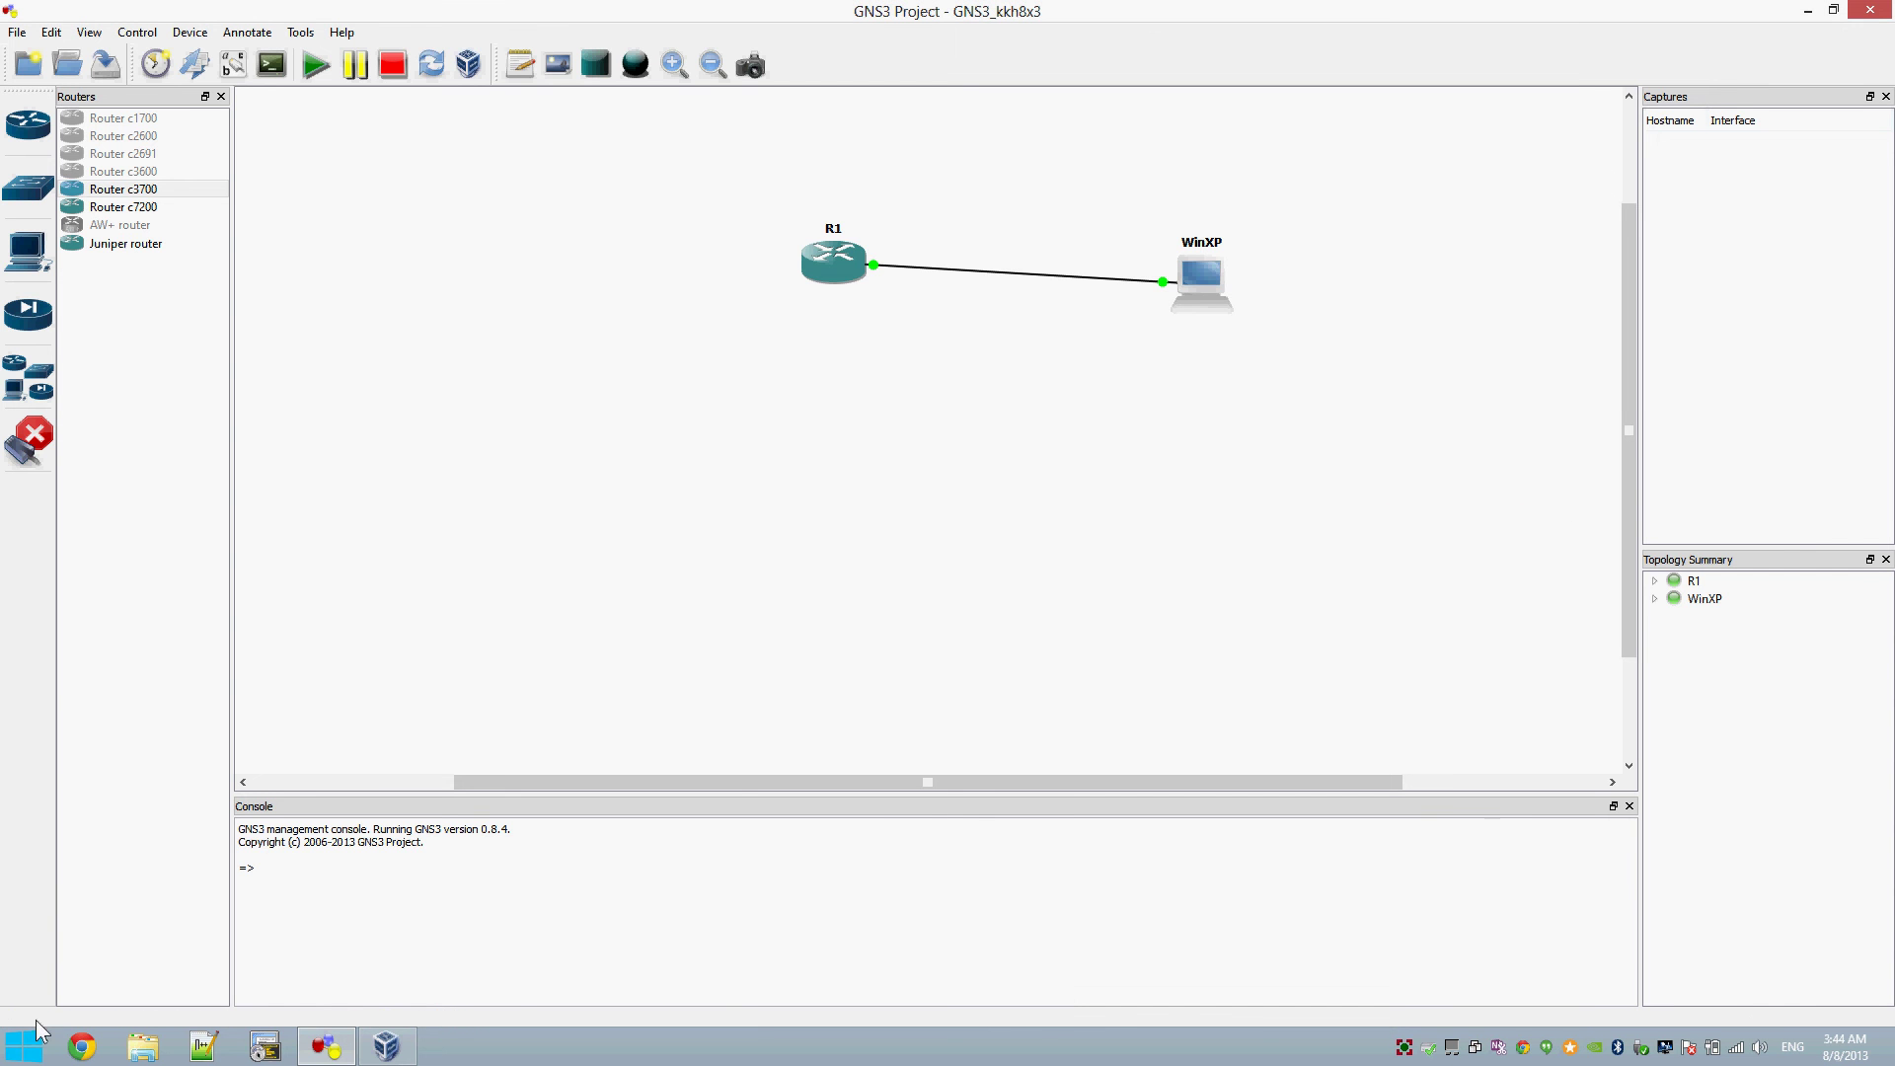
Step: Run 'telnet 127.0.0.1 2101' to reach R1's console at the R1# prompt
{"action": "left_click", "coordinate": [40, 1051]}
{"action": "type", "text": "te"}
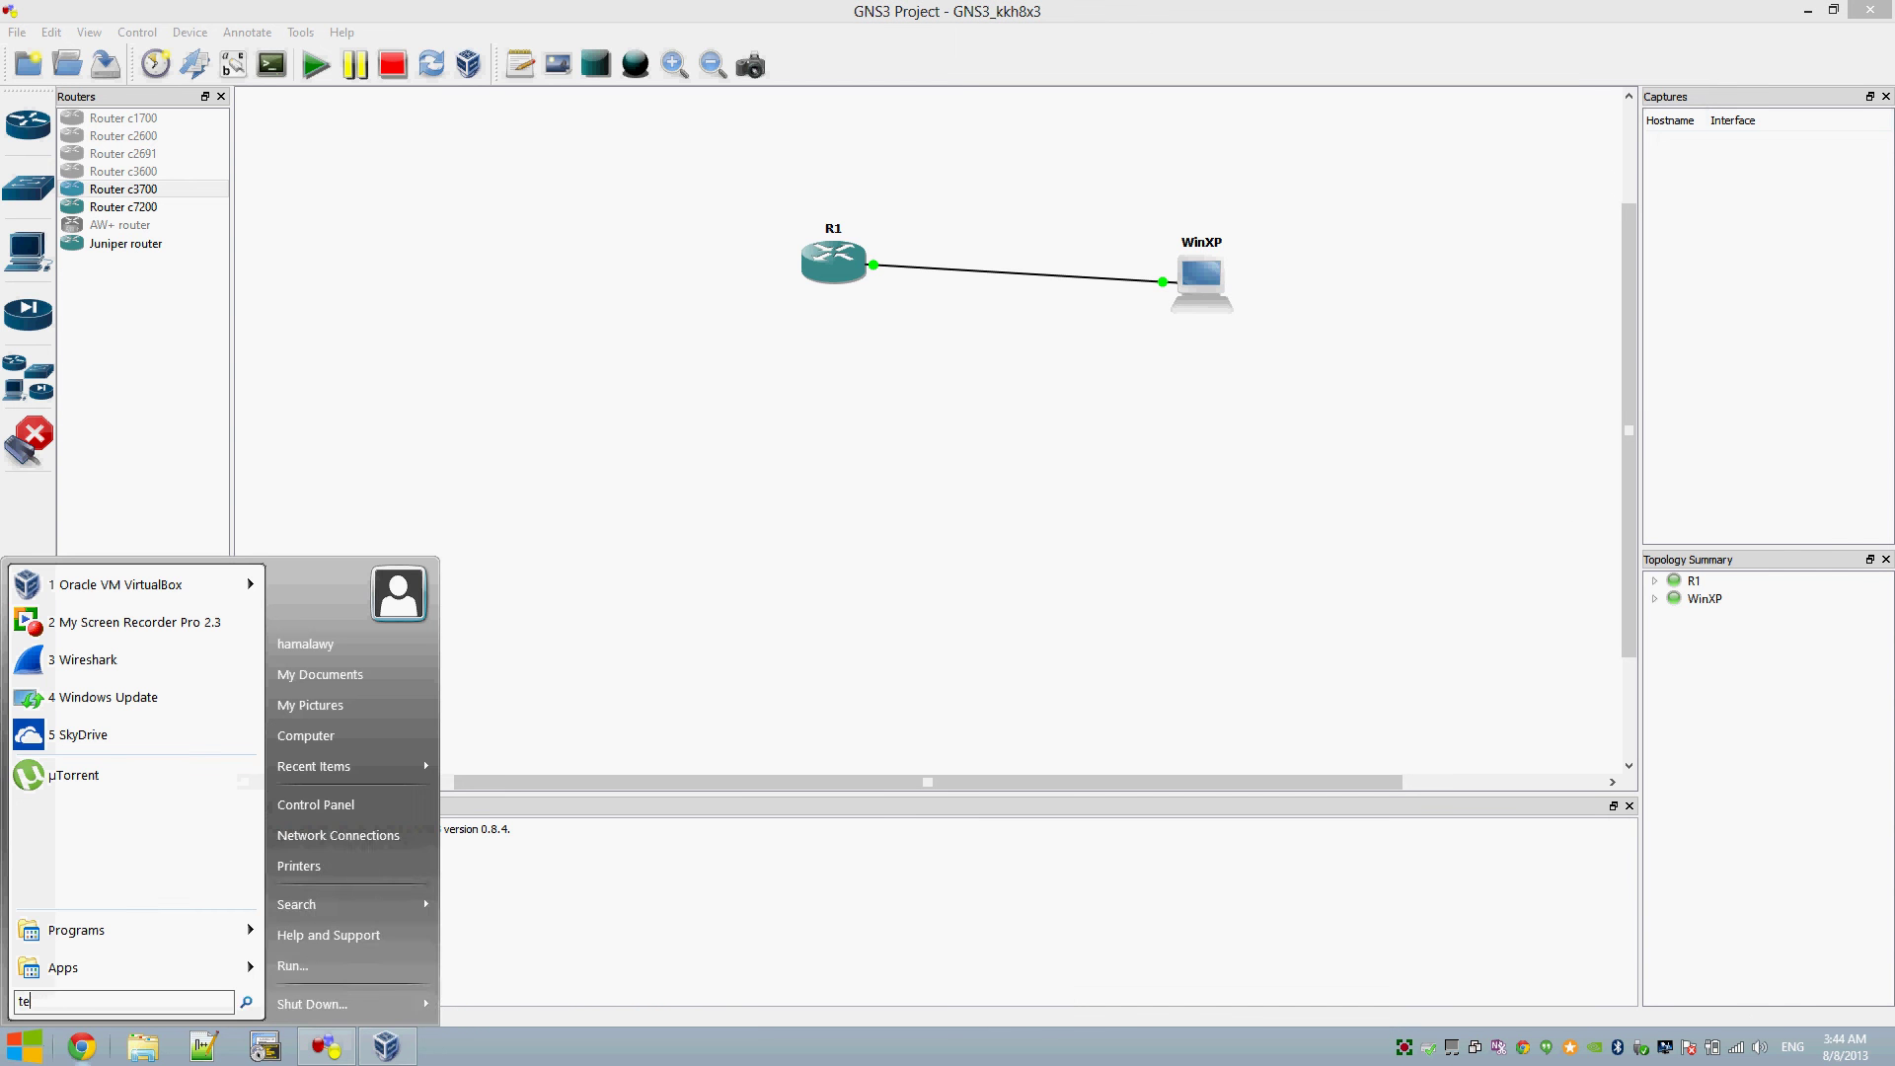
{"action": "type", "text": "lnet 127"}
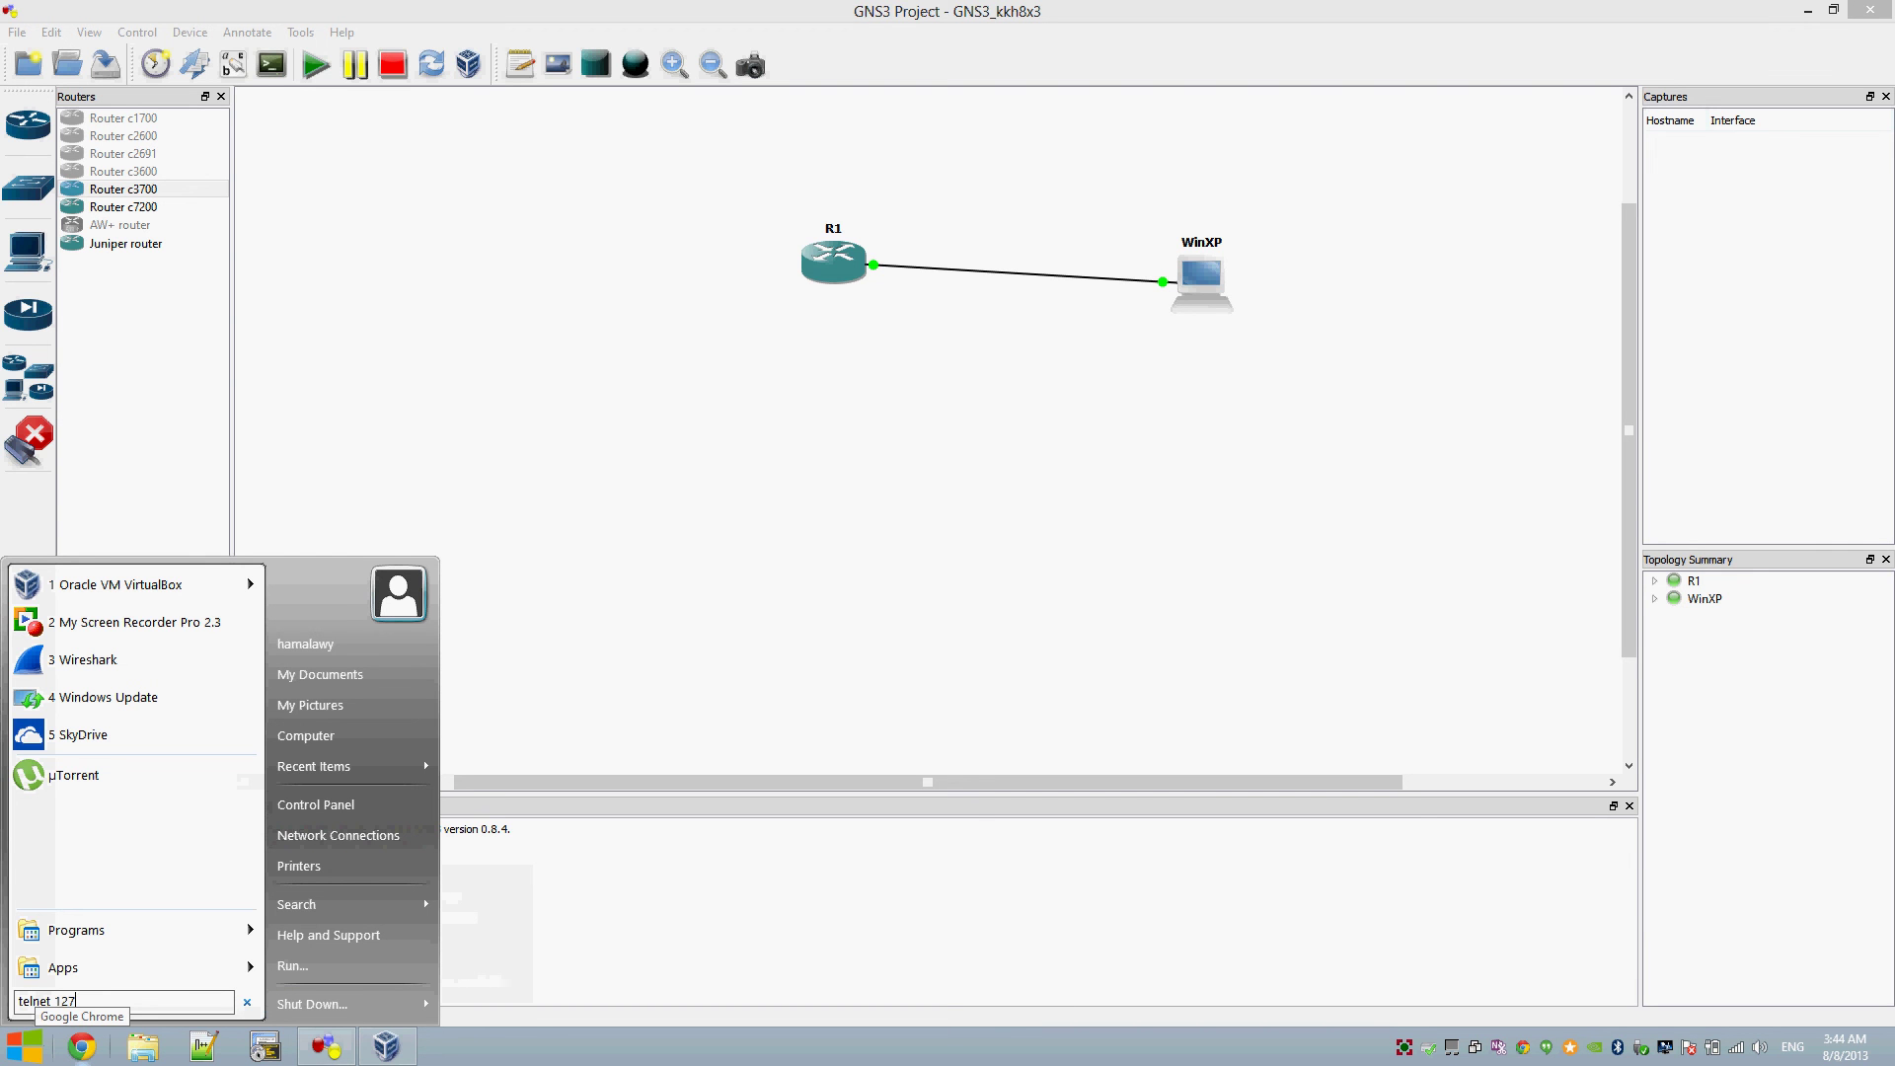
{"action": "type", "text": ".0.0.1 2101"}
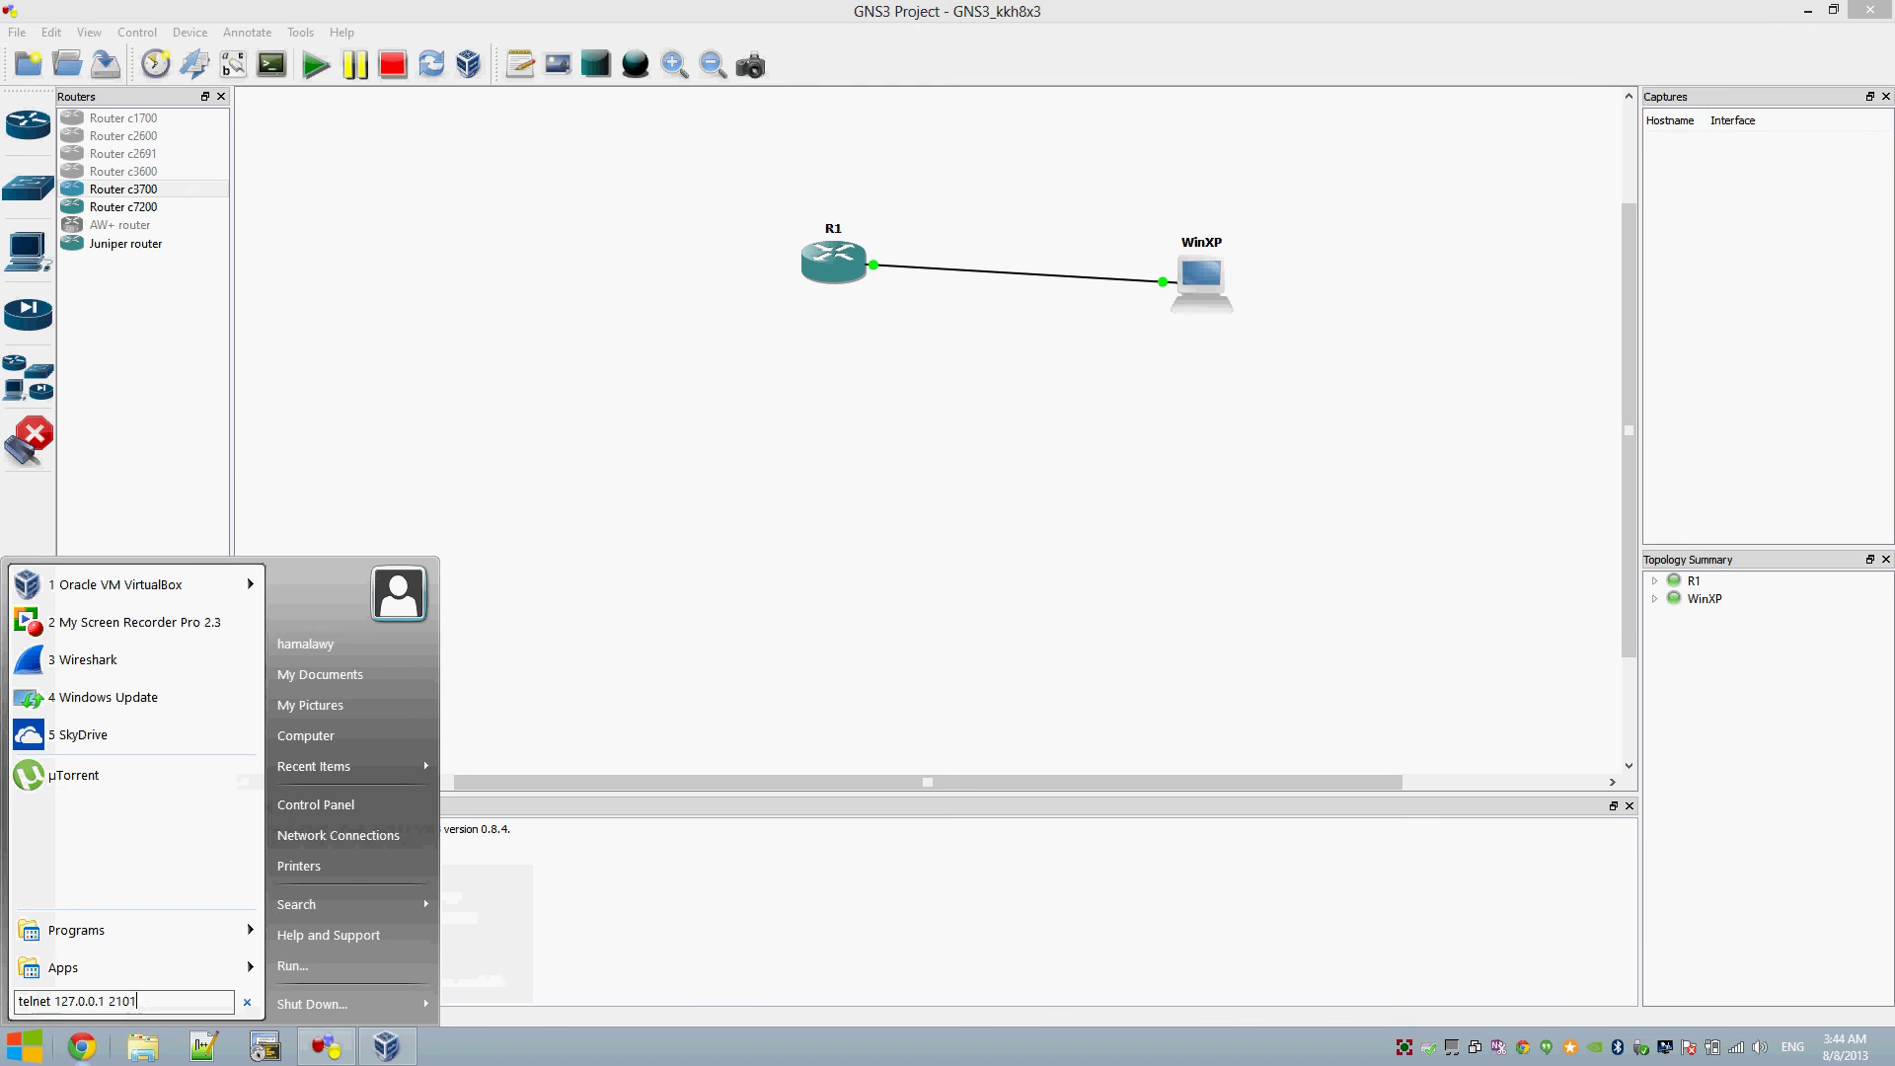
{"action": "key", "text": "Return"}
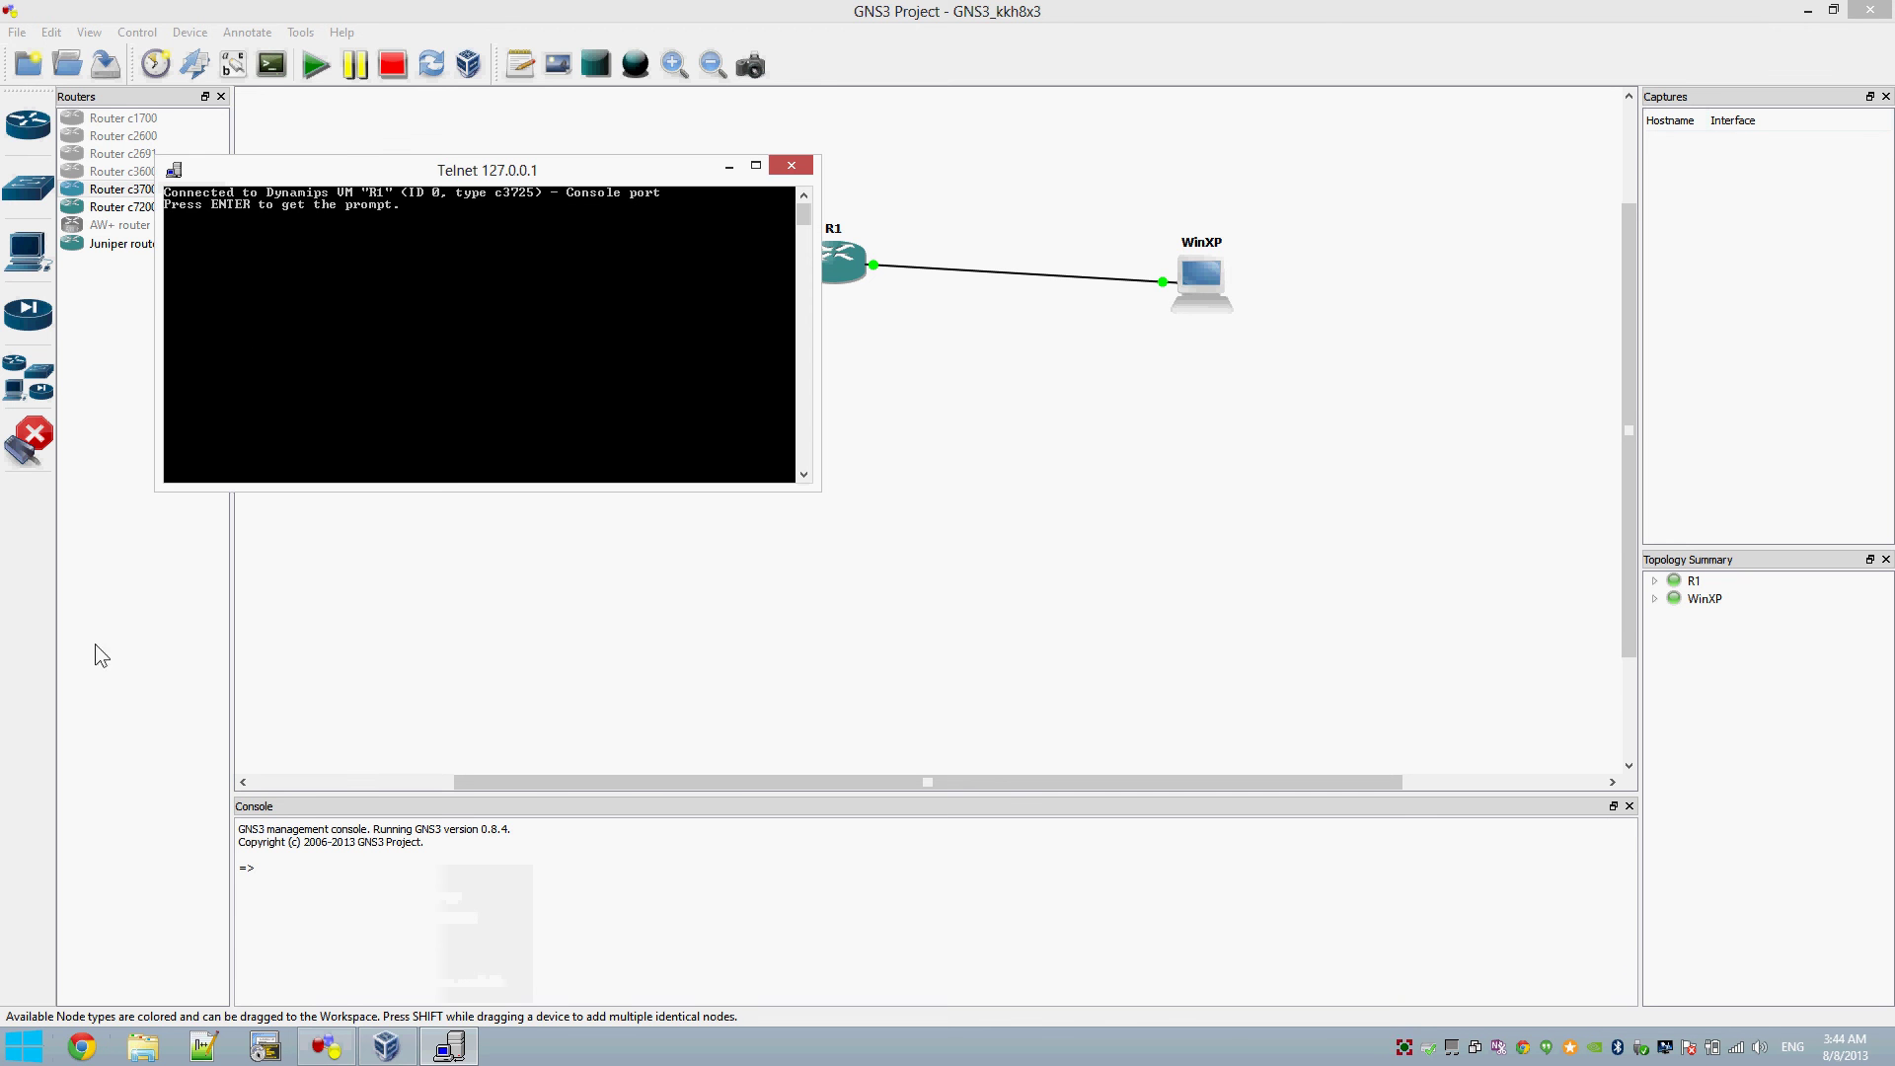
{"action": "key", "text": "Return"}
{"action": "key", "text": "Return"}
{"action": "key", "text": "Return"}
{"action": "key", "text": "Return"}
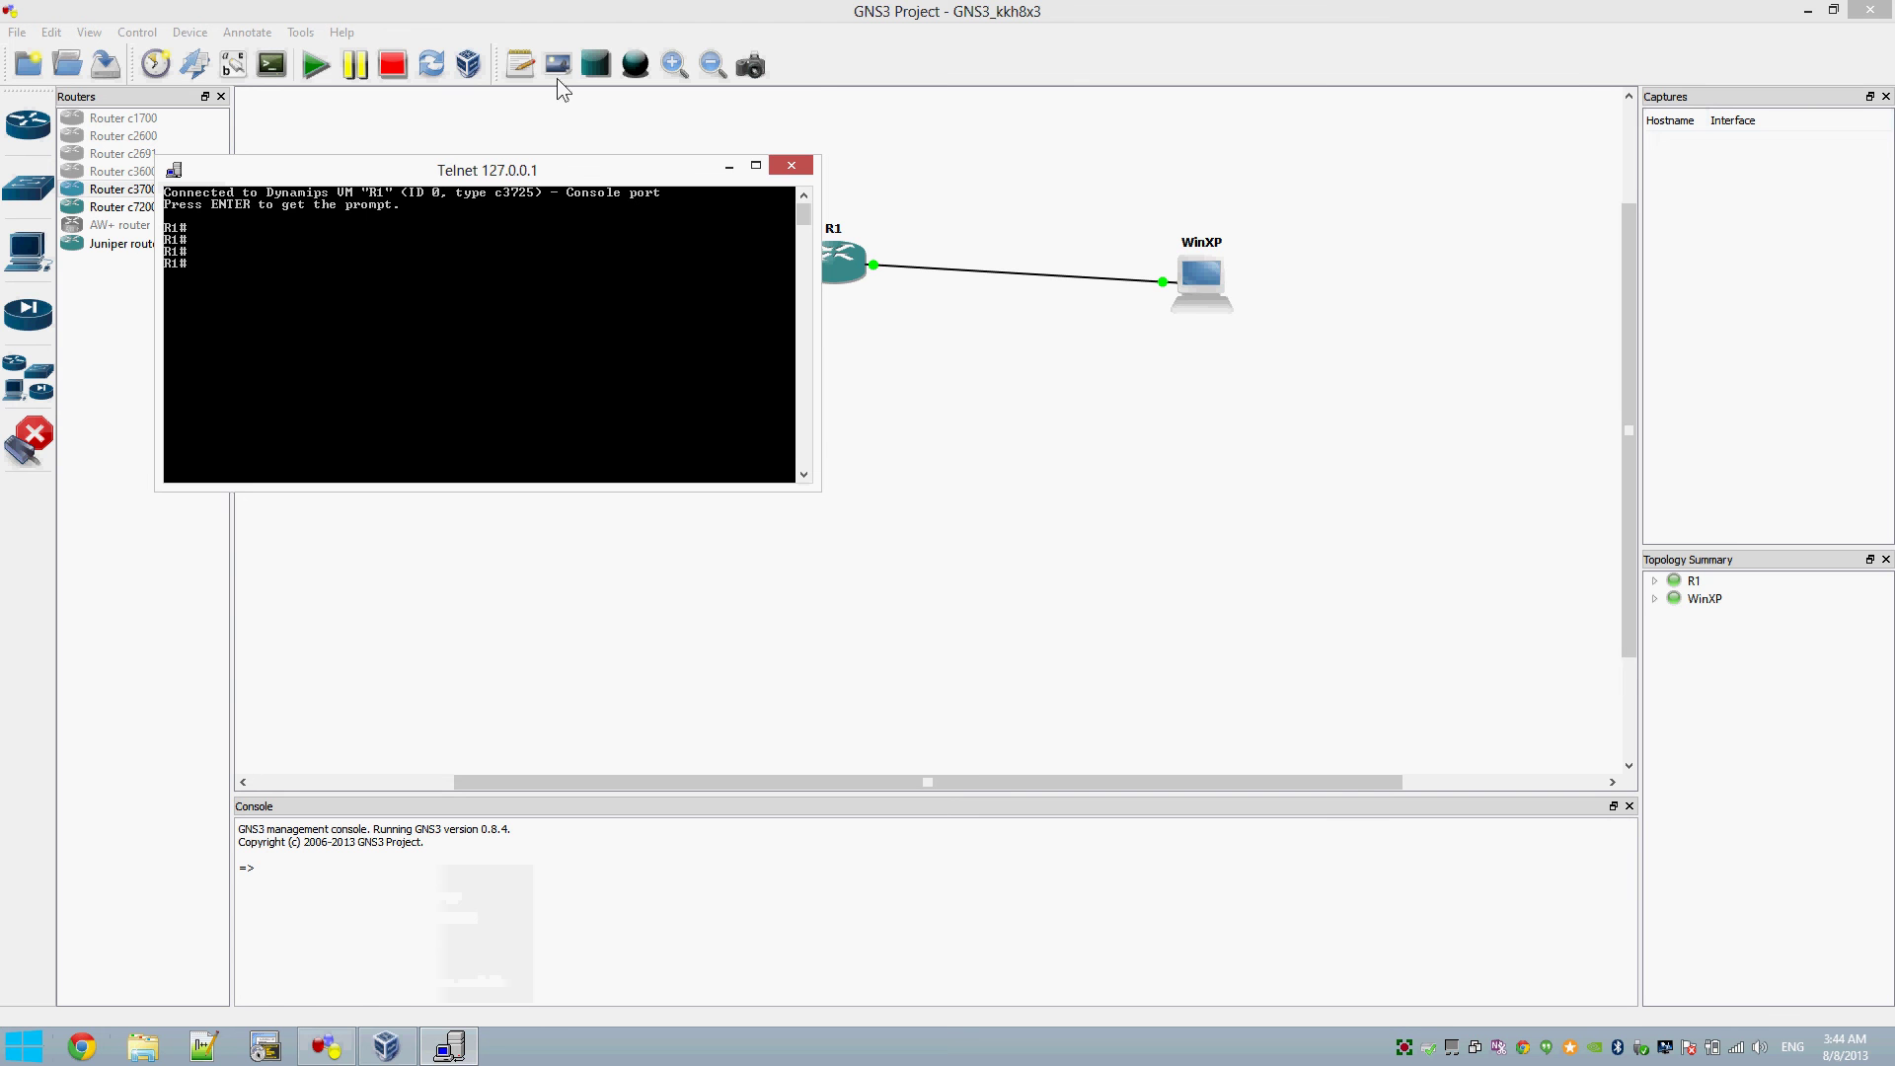
Step: Close FileZilla Server in the XP guest and show Local Area Connection 2's 200.0.0.1/255.255.255.0 address
{"action": "left_click", "coordinate": [386, 1046]}
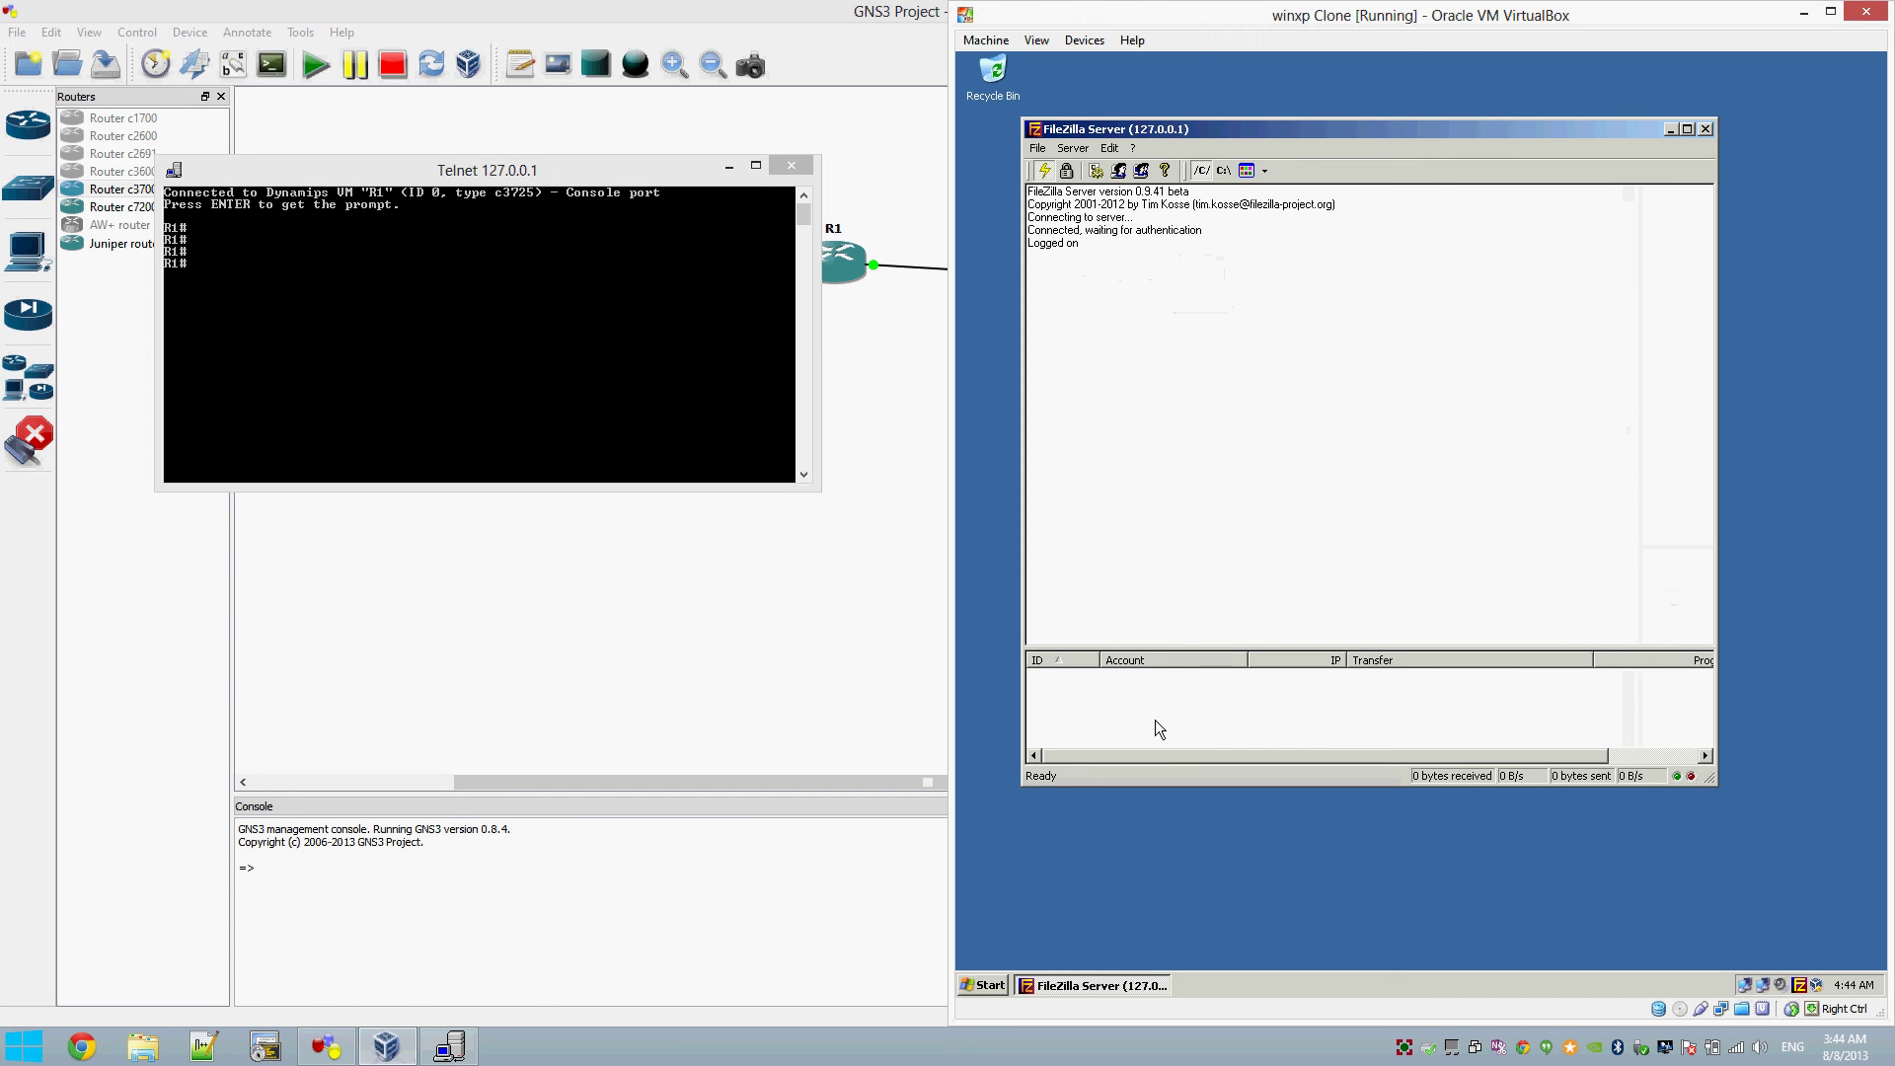
{"action": "left_click", "coordinate": [1706, 130]}
{"action": "left_click", "coordinate": [1764, 984]}
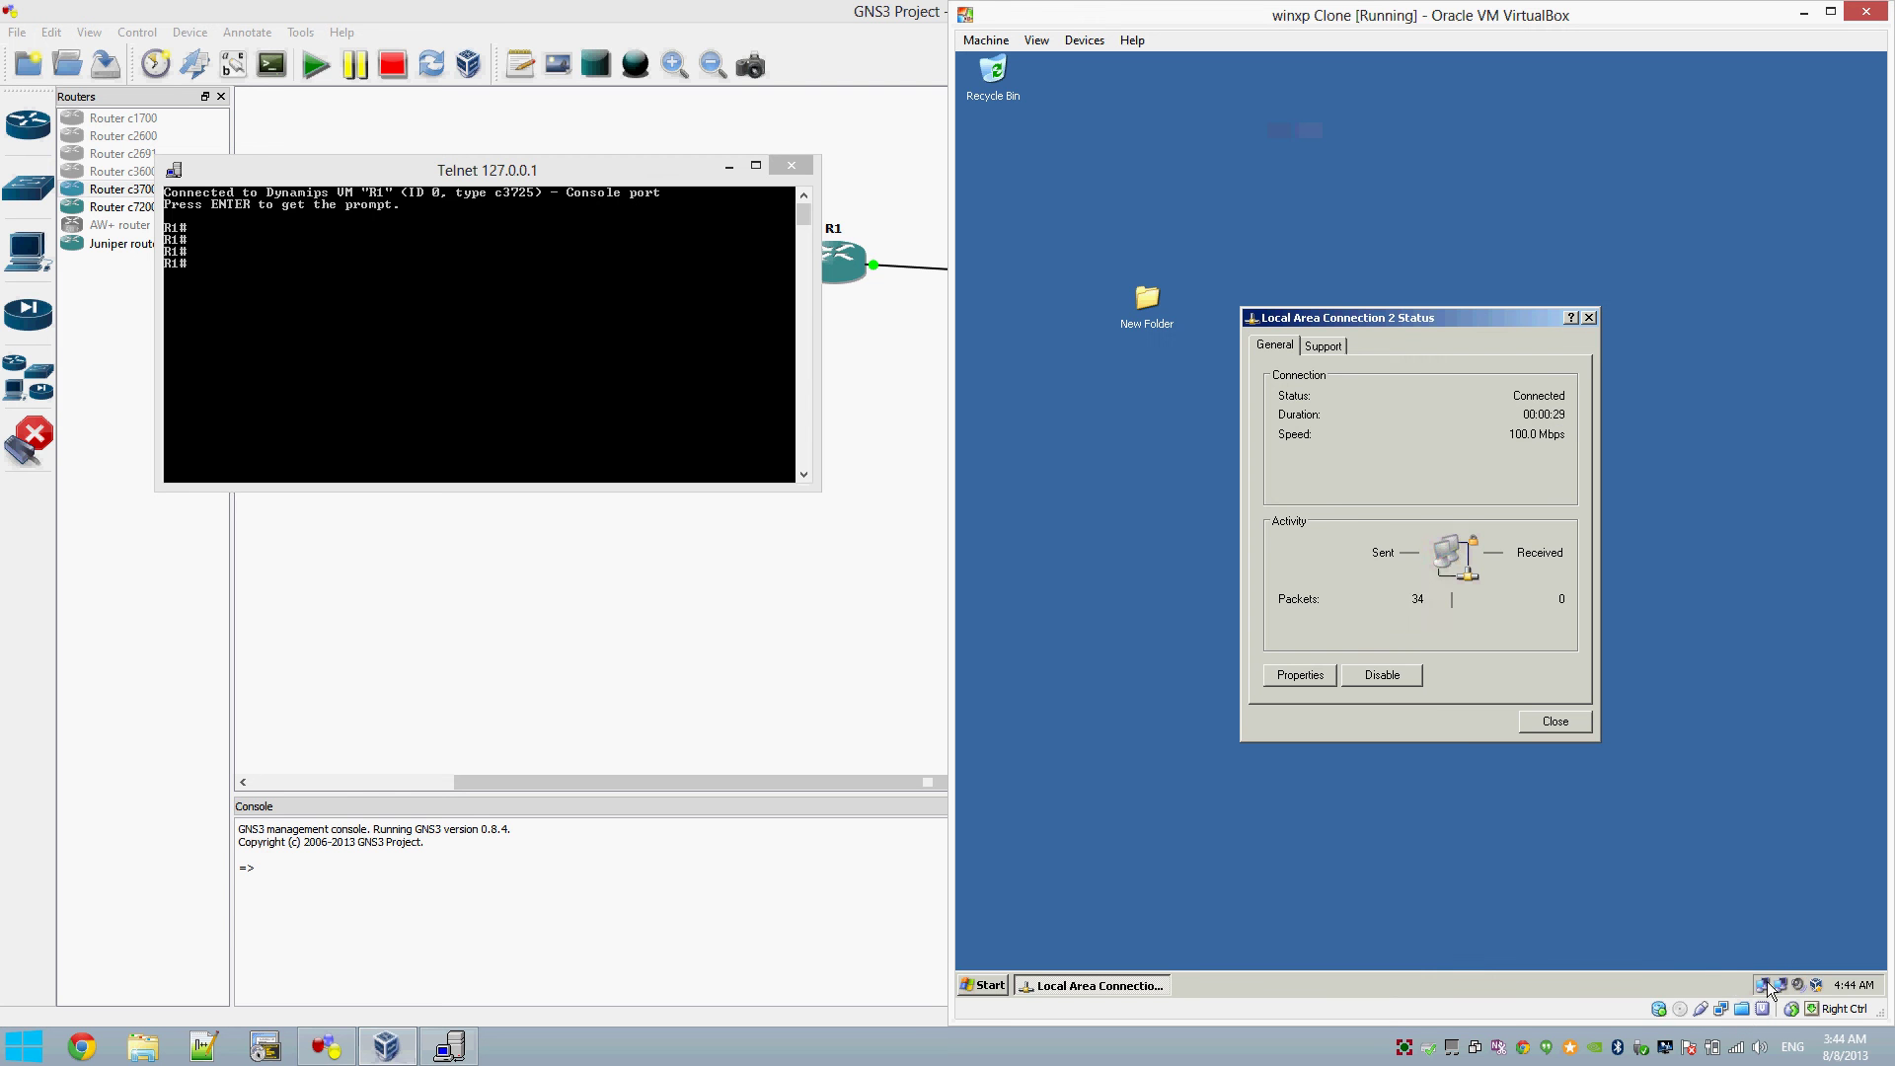
{"action": "left_click", "coordinate": [1325, 347]}
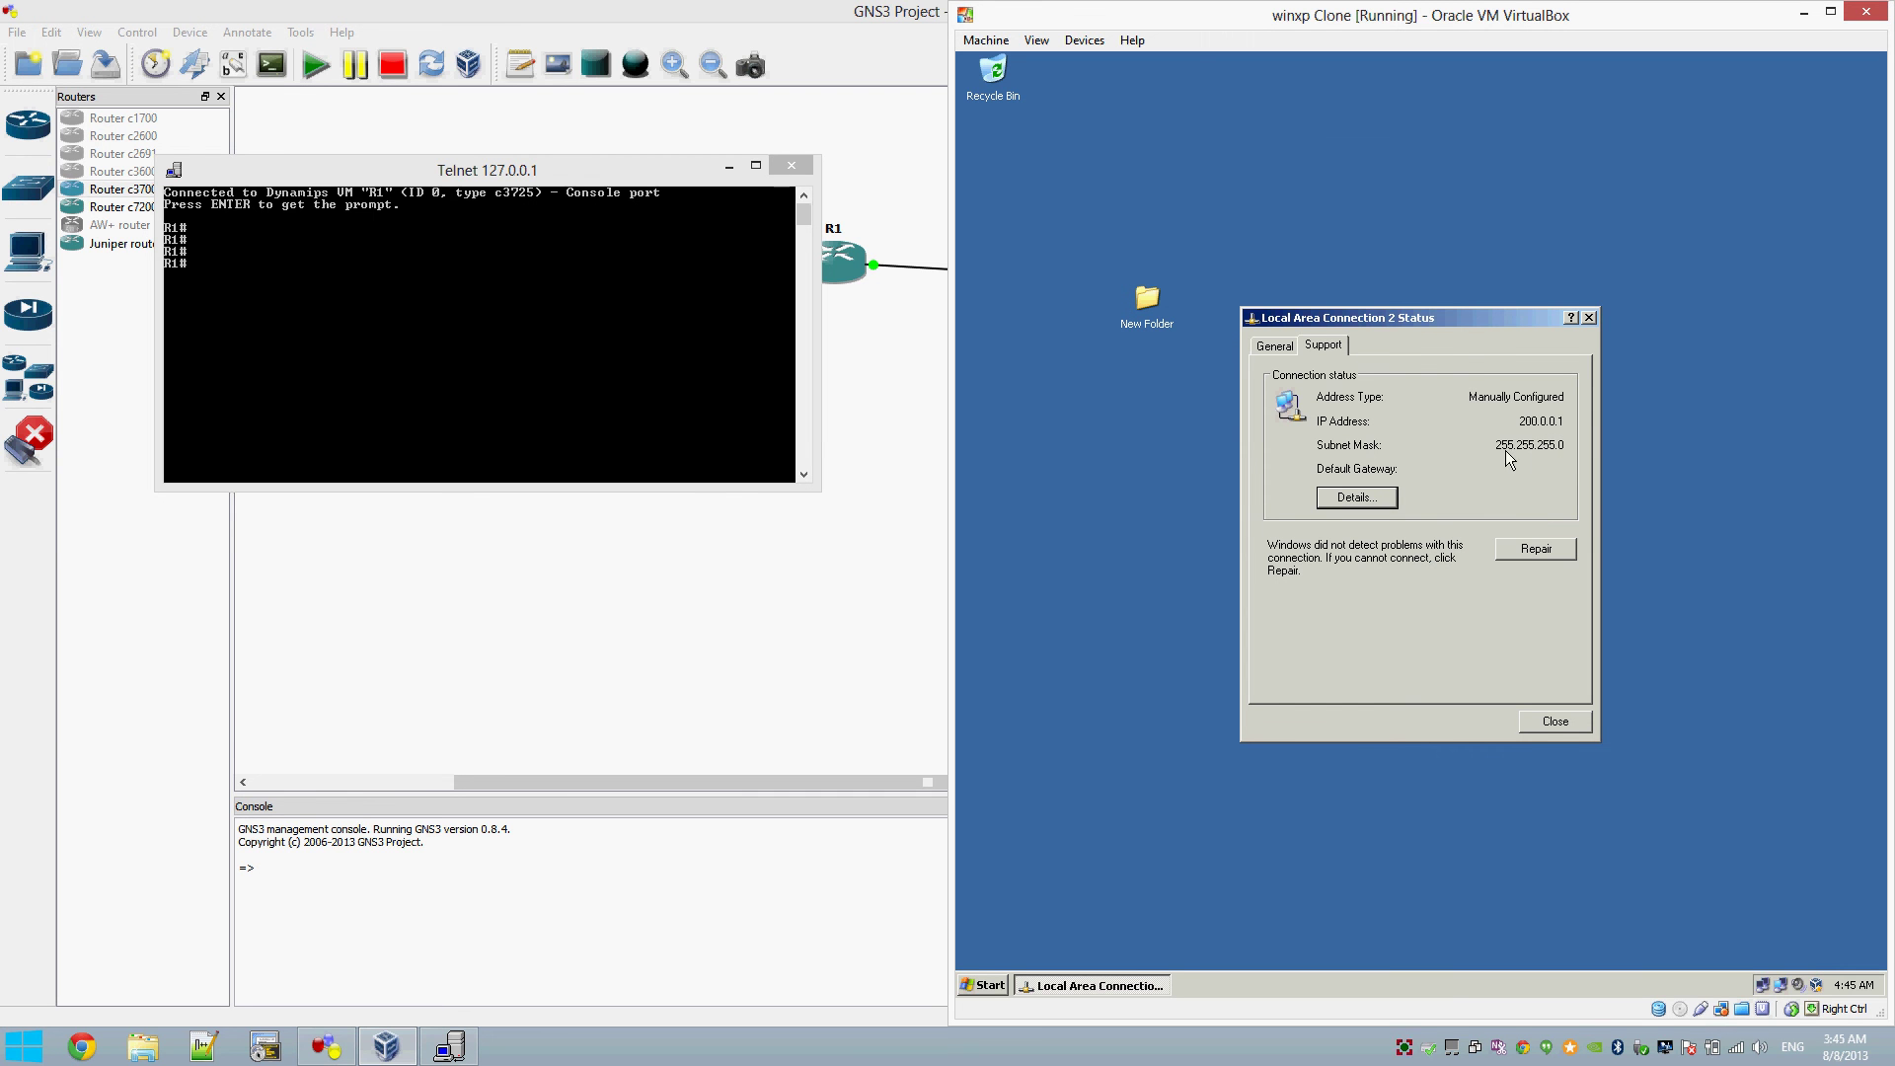
Step: Assign R1's FastEthernet0/0 the address 200.0.0.2 255.255.255.0 and enable it with no shut
{"action": "left_click", "coordinate": [305, 379]}
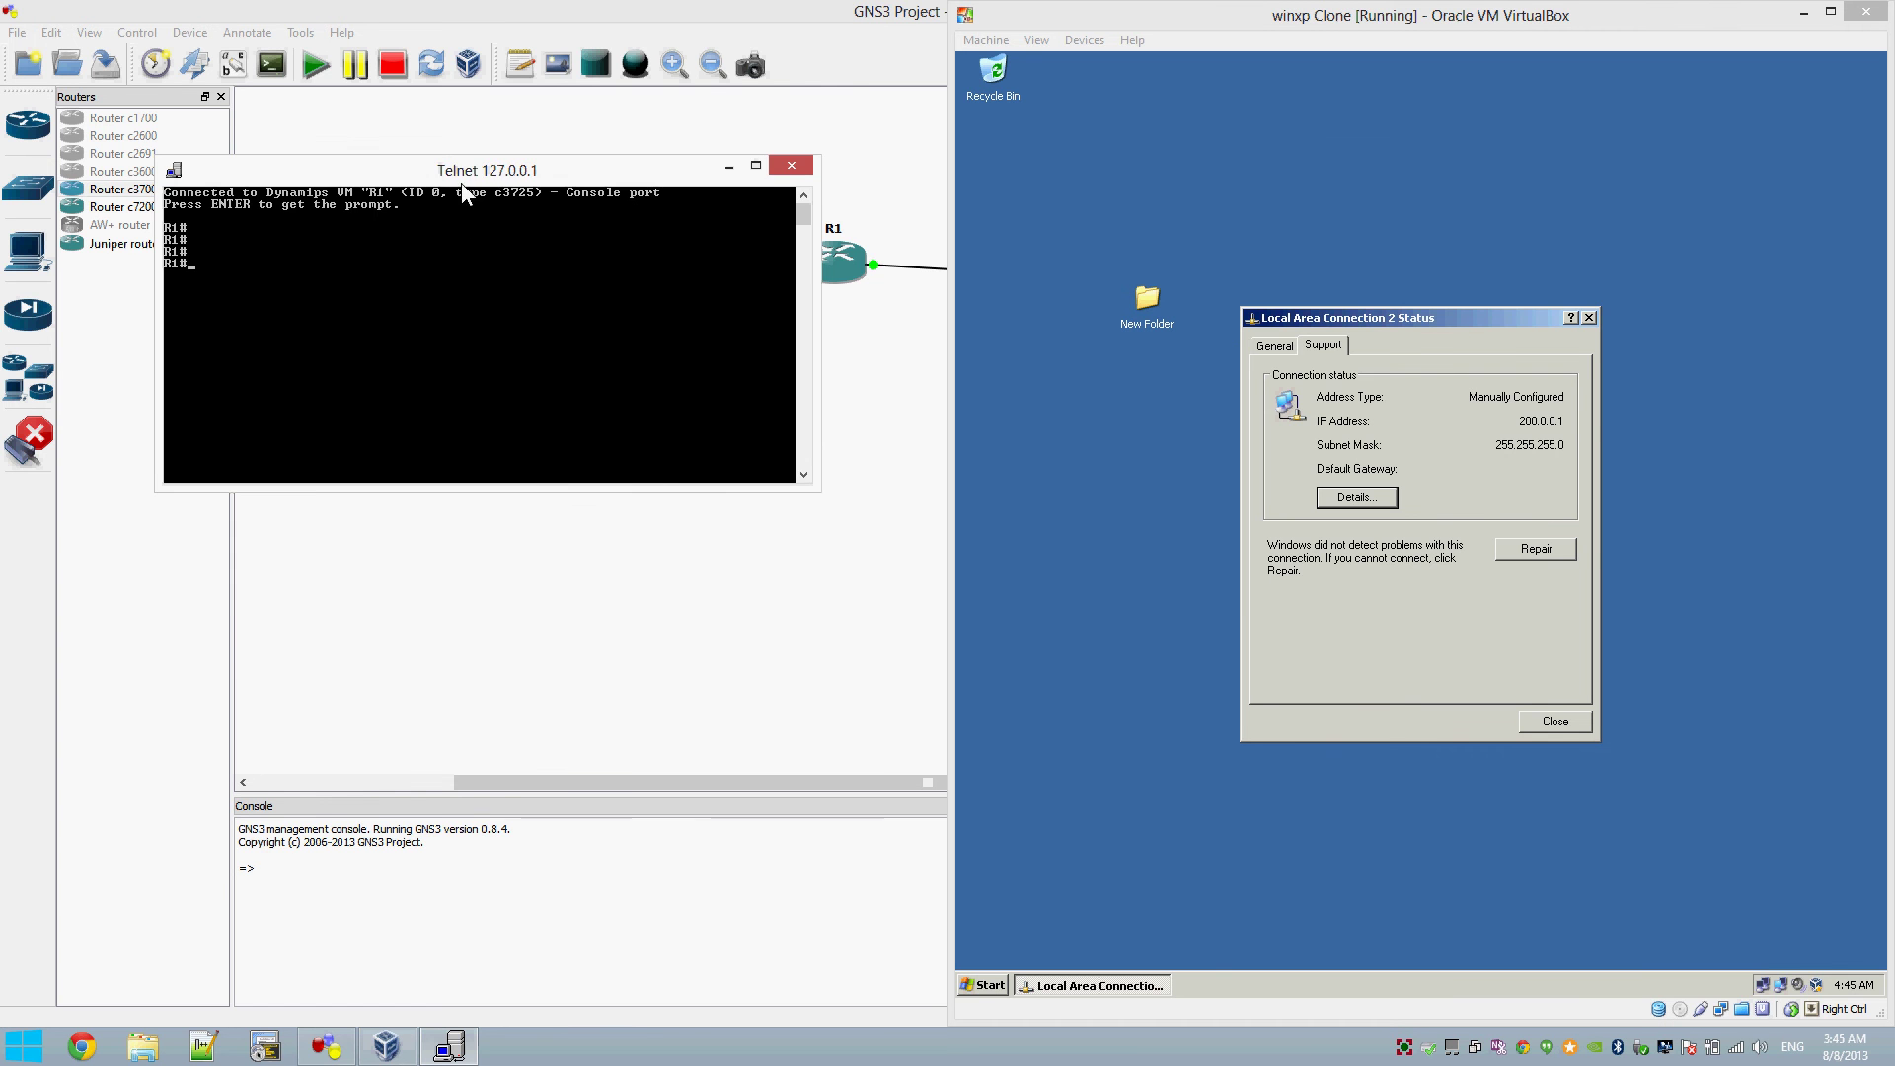
{"action": "left_click_drag", "start_coordinate": [460, 181], "coordinate": [463, 334]}
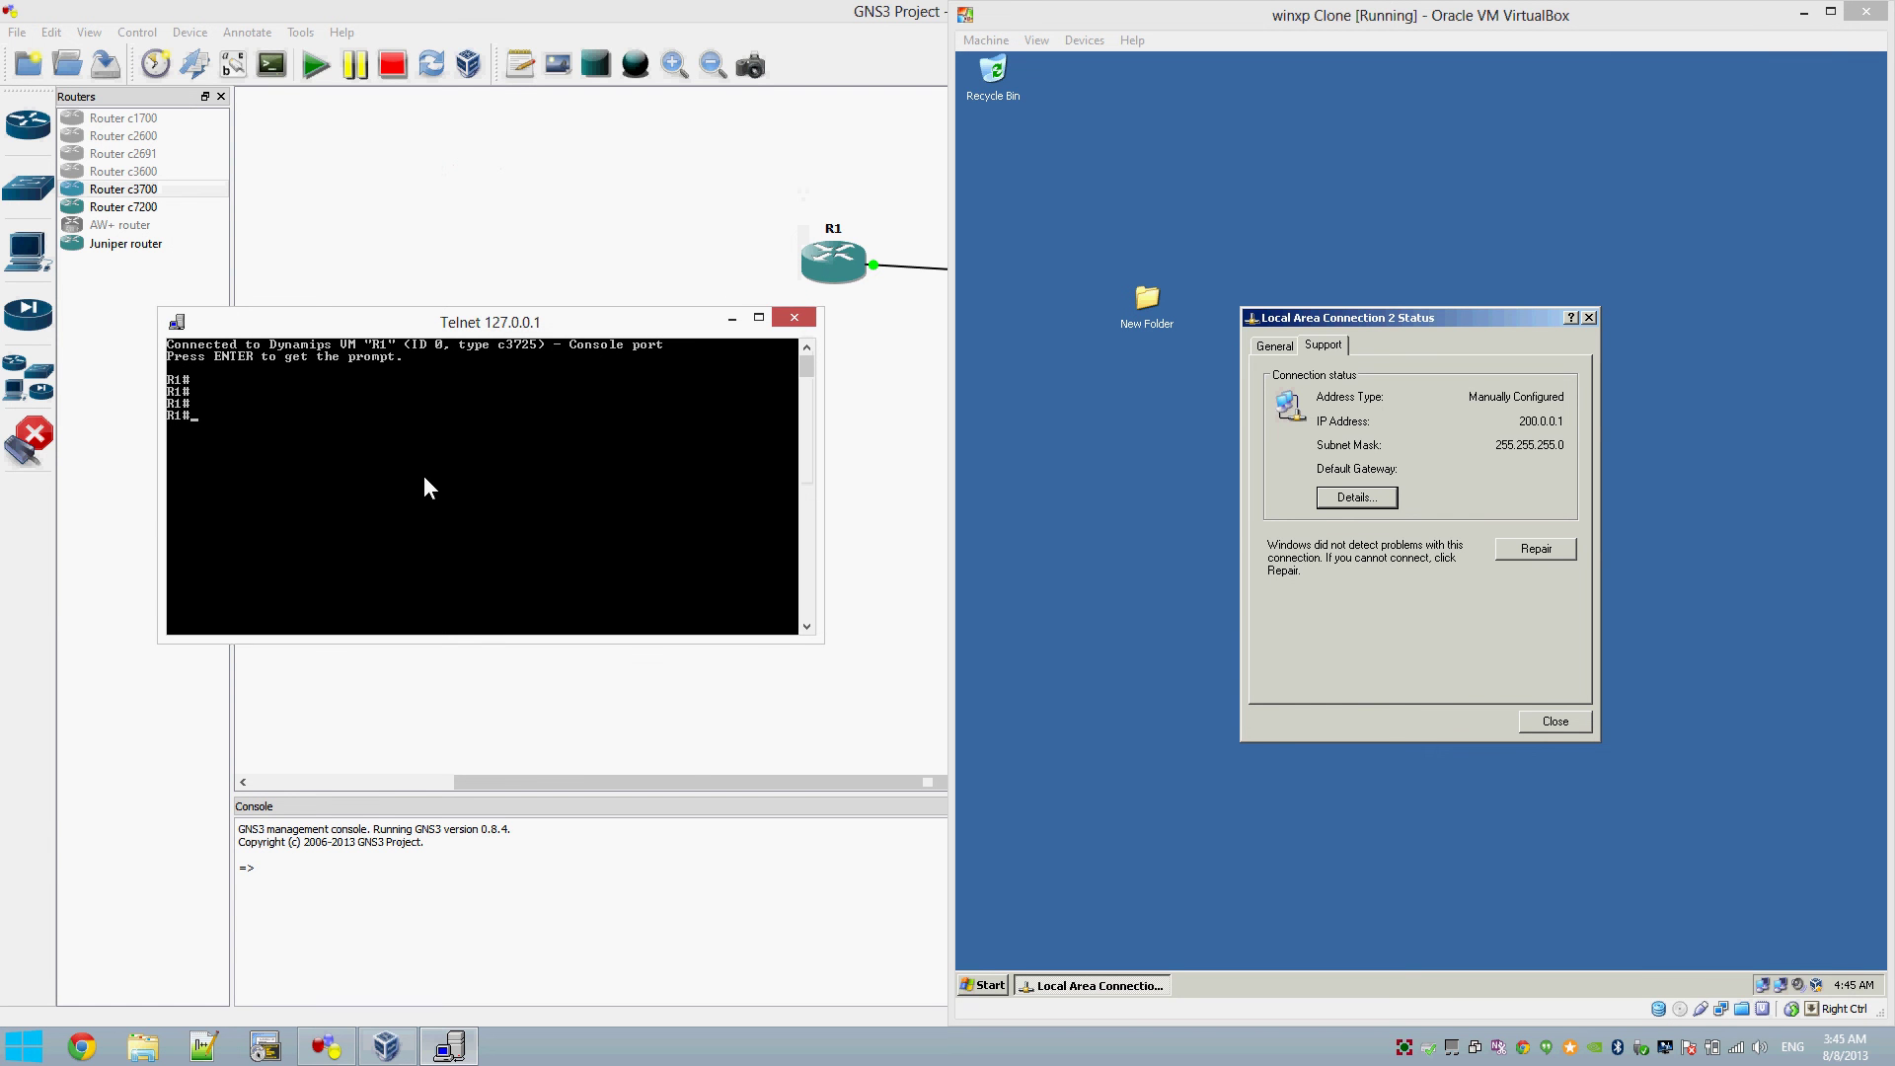
{"action": "type", "text": "conf t"}
{"action": "key", "text": "Return"}
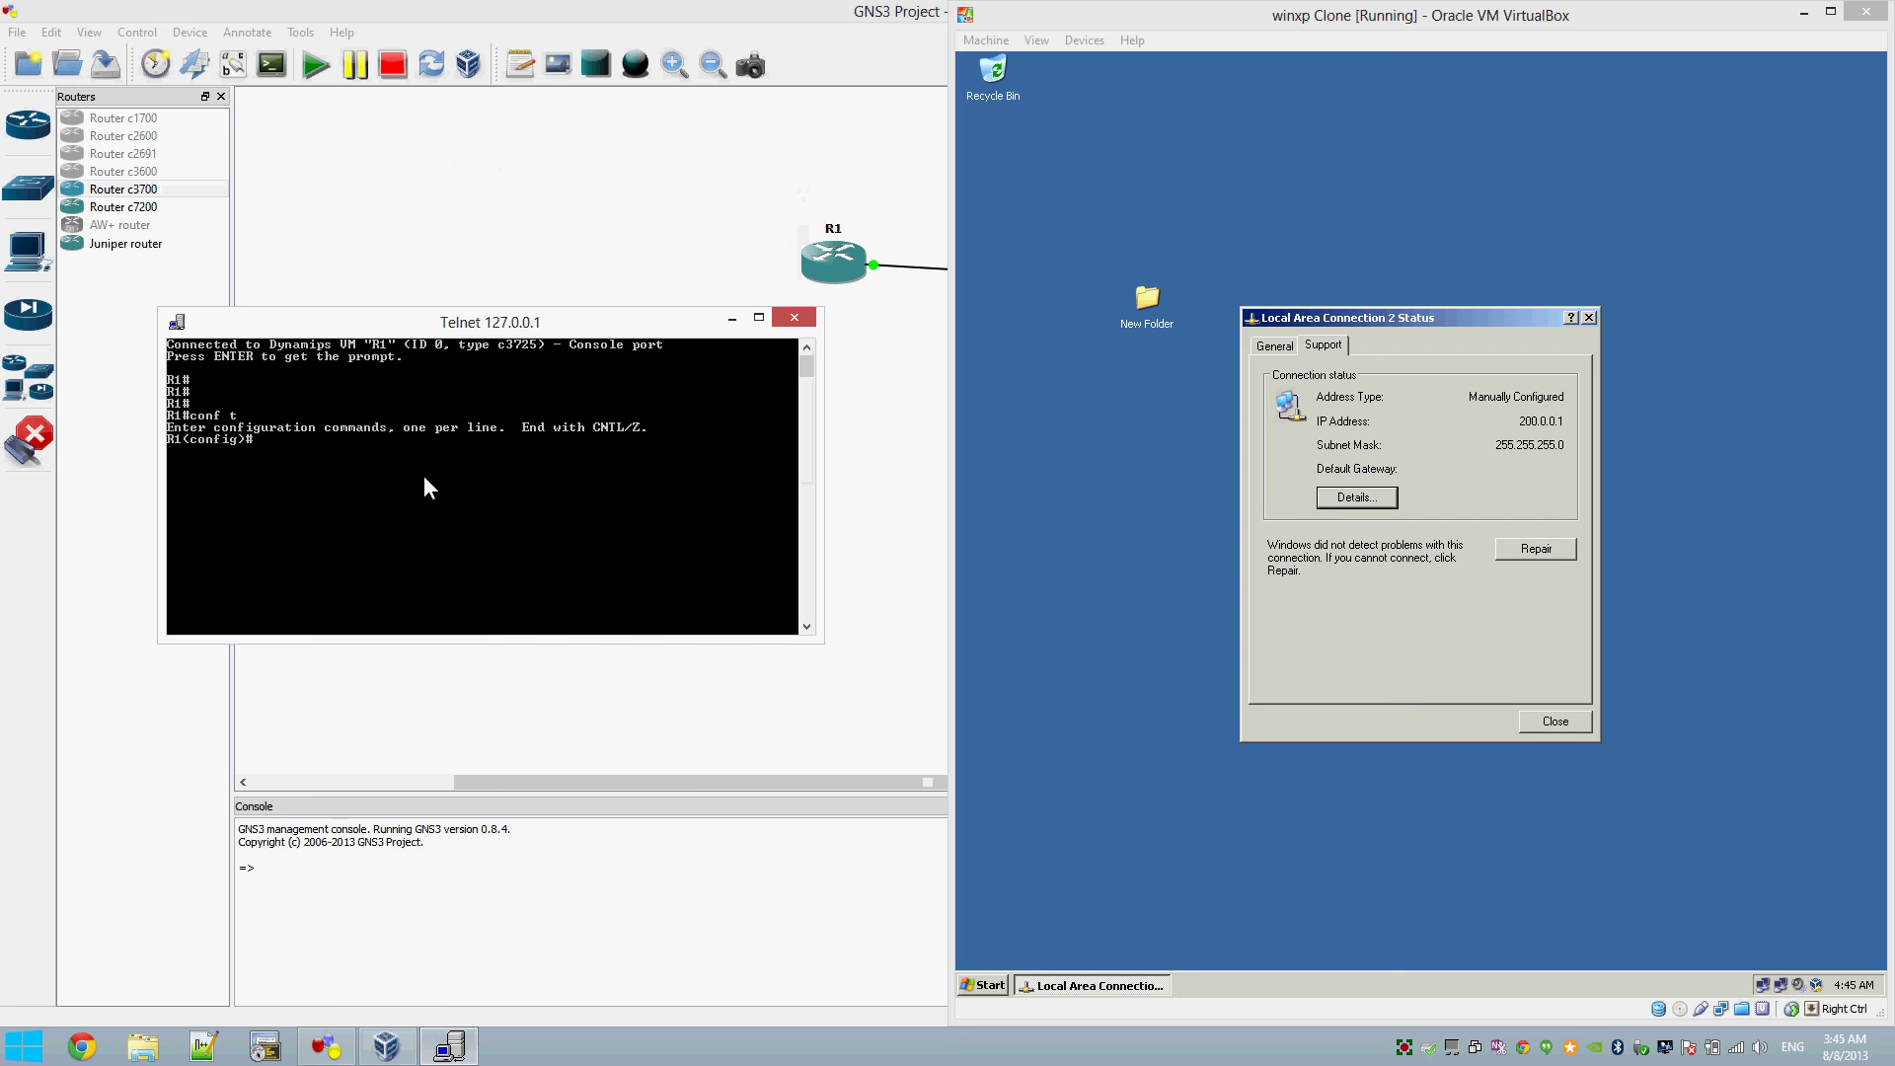
{"action": "type", "text": "int f0/0"}
{"action": "key", "text": "Return"}
{"action": "type", "text": "ip add 200.0.0.2 25"}
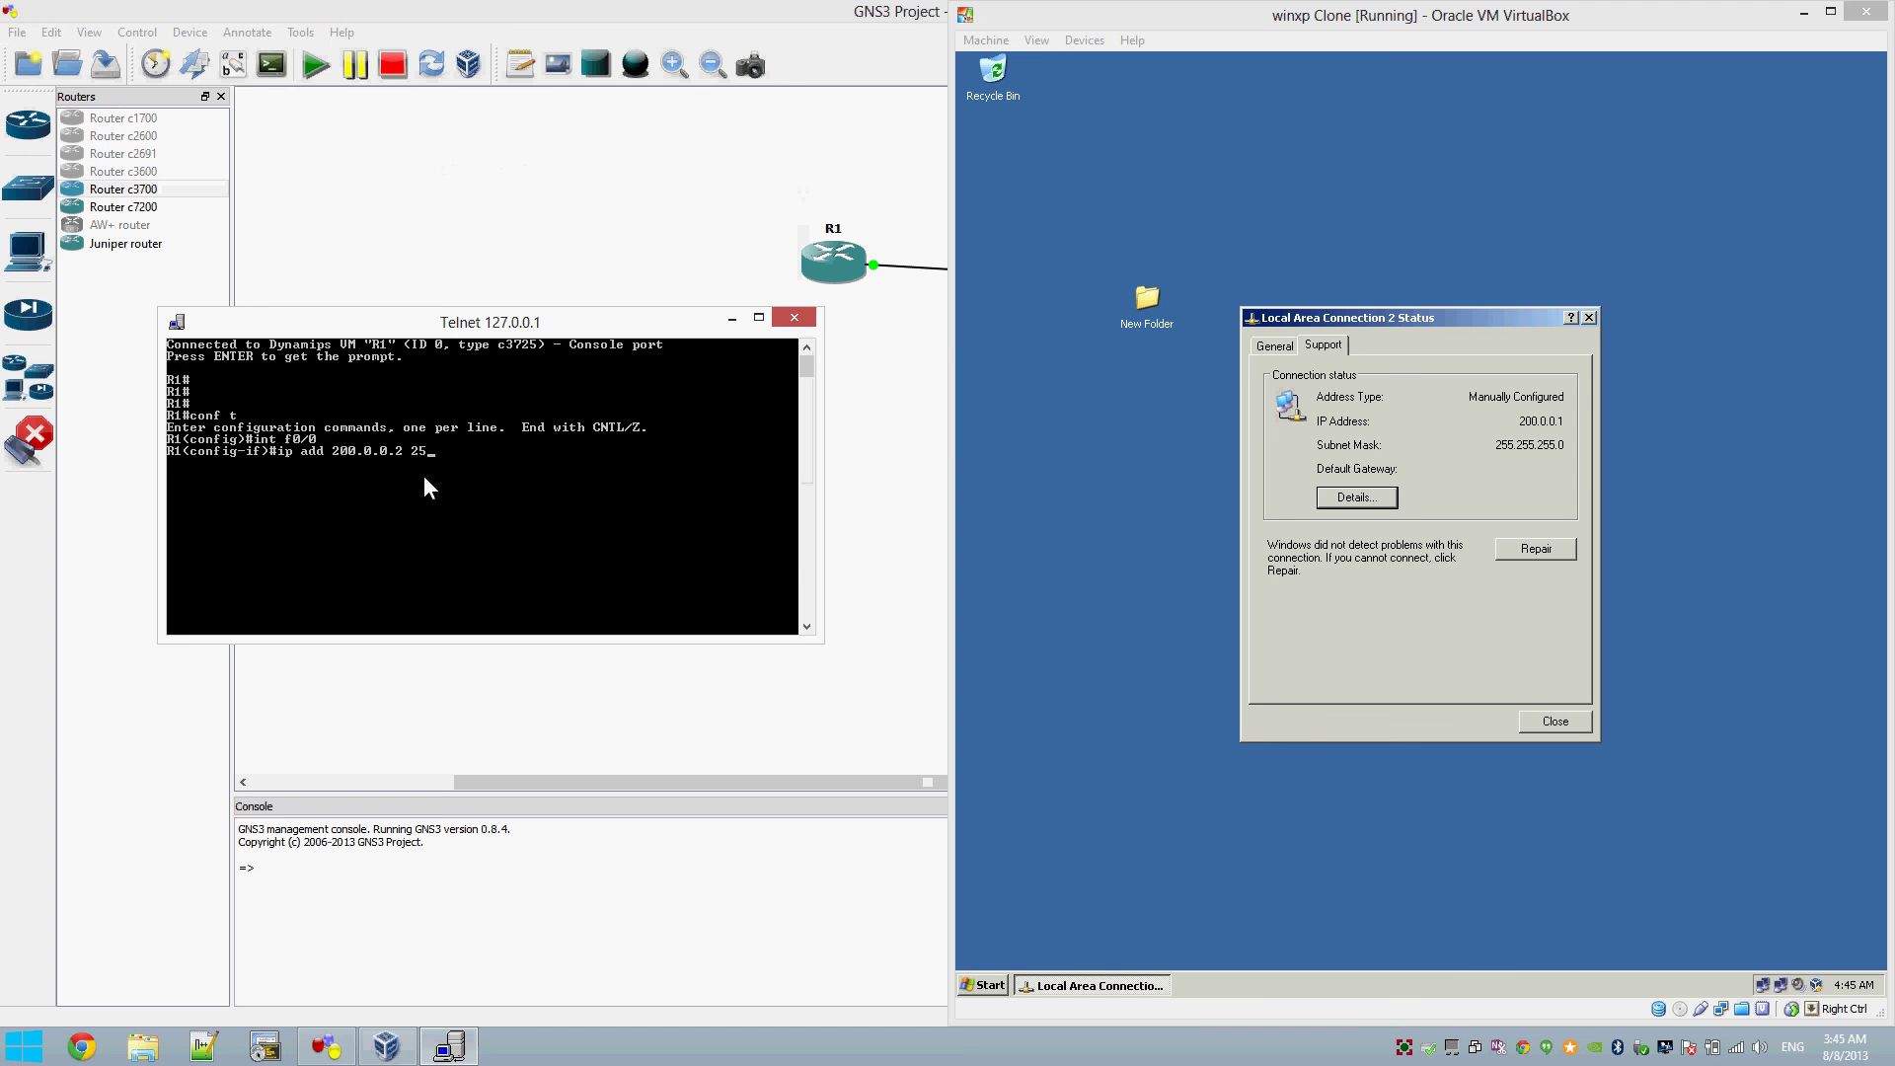
{"action": "type", "text": "5.255.255.0"}
{"action": "key", "text": "Return"}
{"action": "type", "text": "no shut"}
{"action": "key", "text": "Return"}
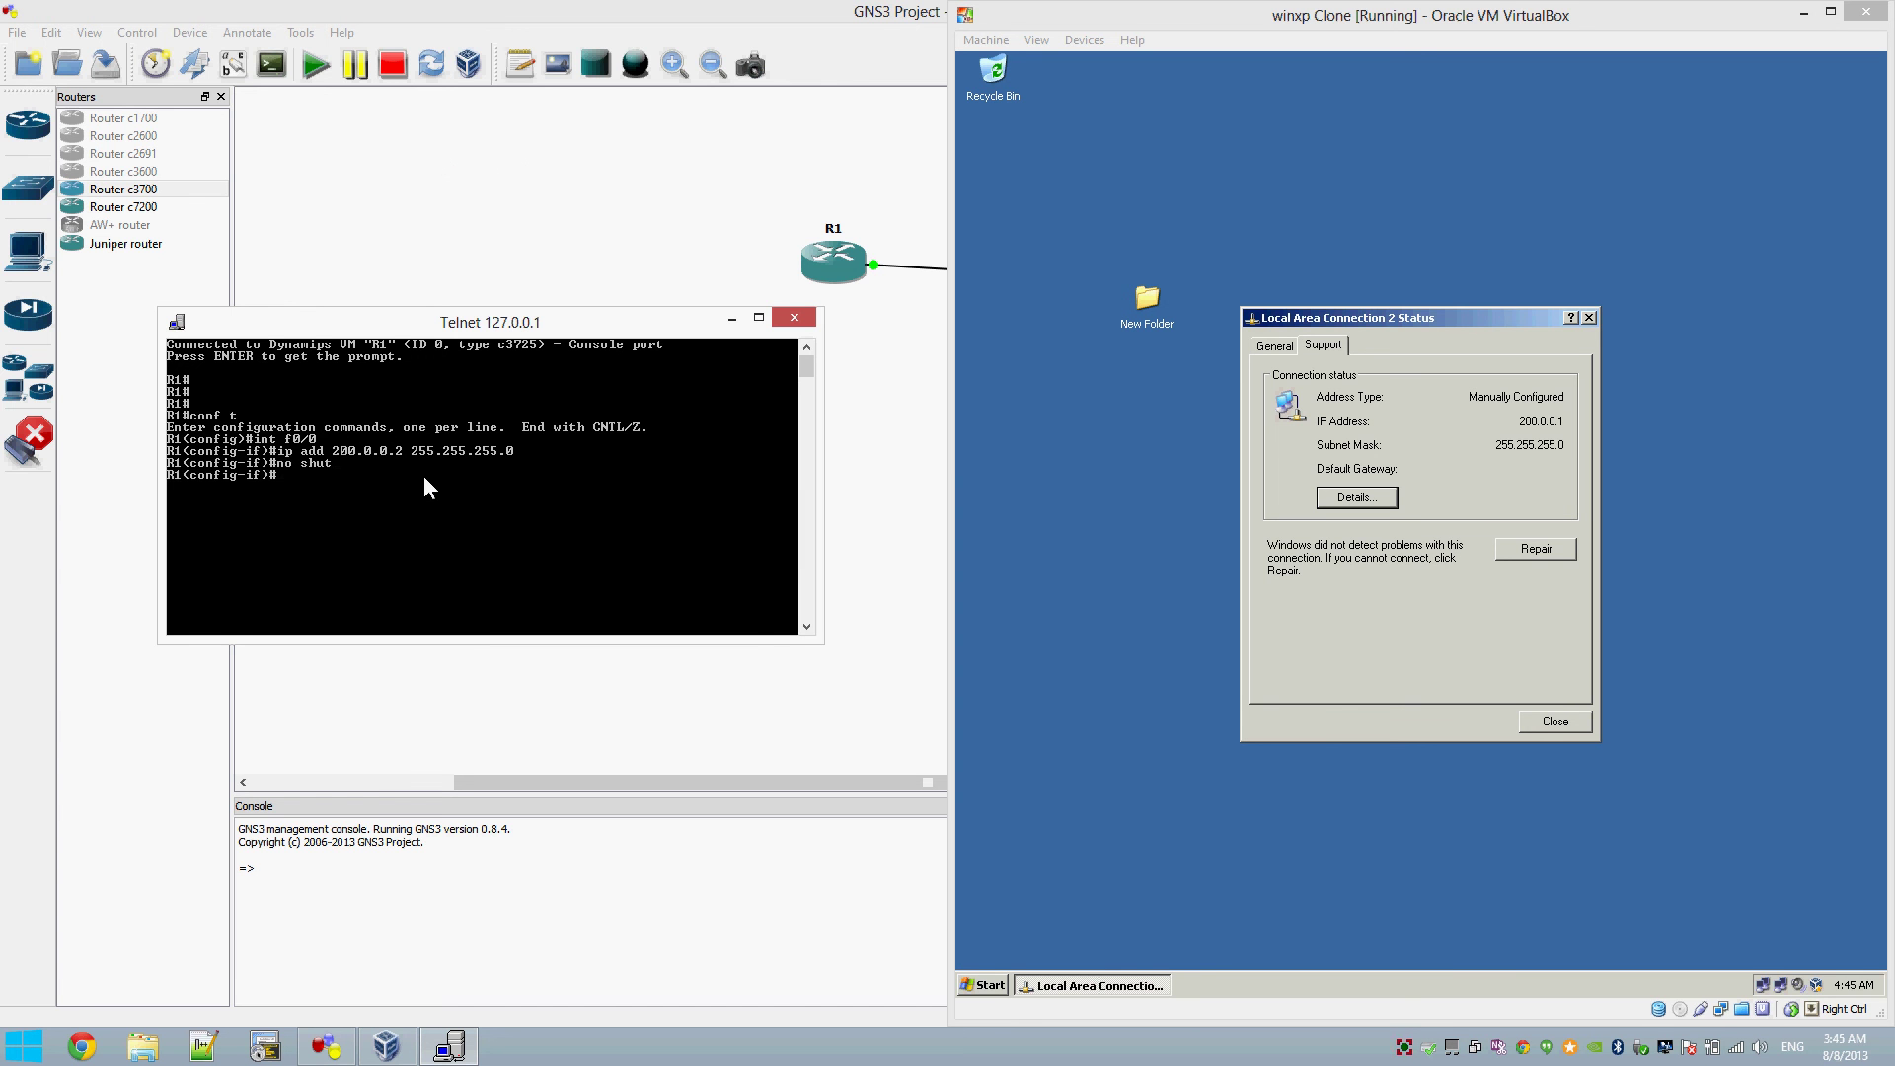
Step: Leave configuration mode and ping the XP machine at 200.0.0.1
{"action": "key", "text": "ctrl+z"}
{"action": "key", "text": "Return"}
{"action": "key", "text": "Return"}
{"action": "key", "text": "Return"}
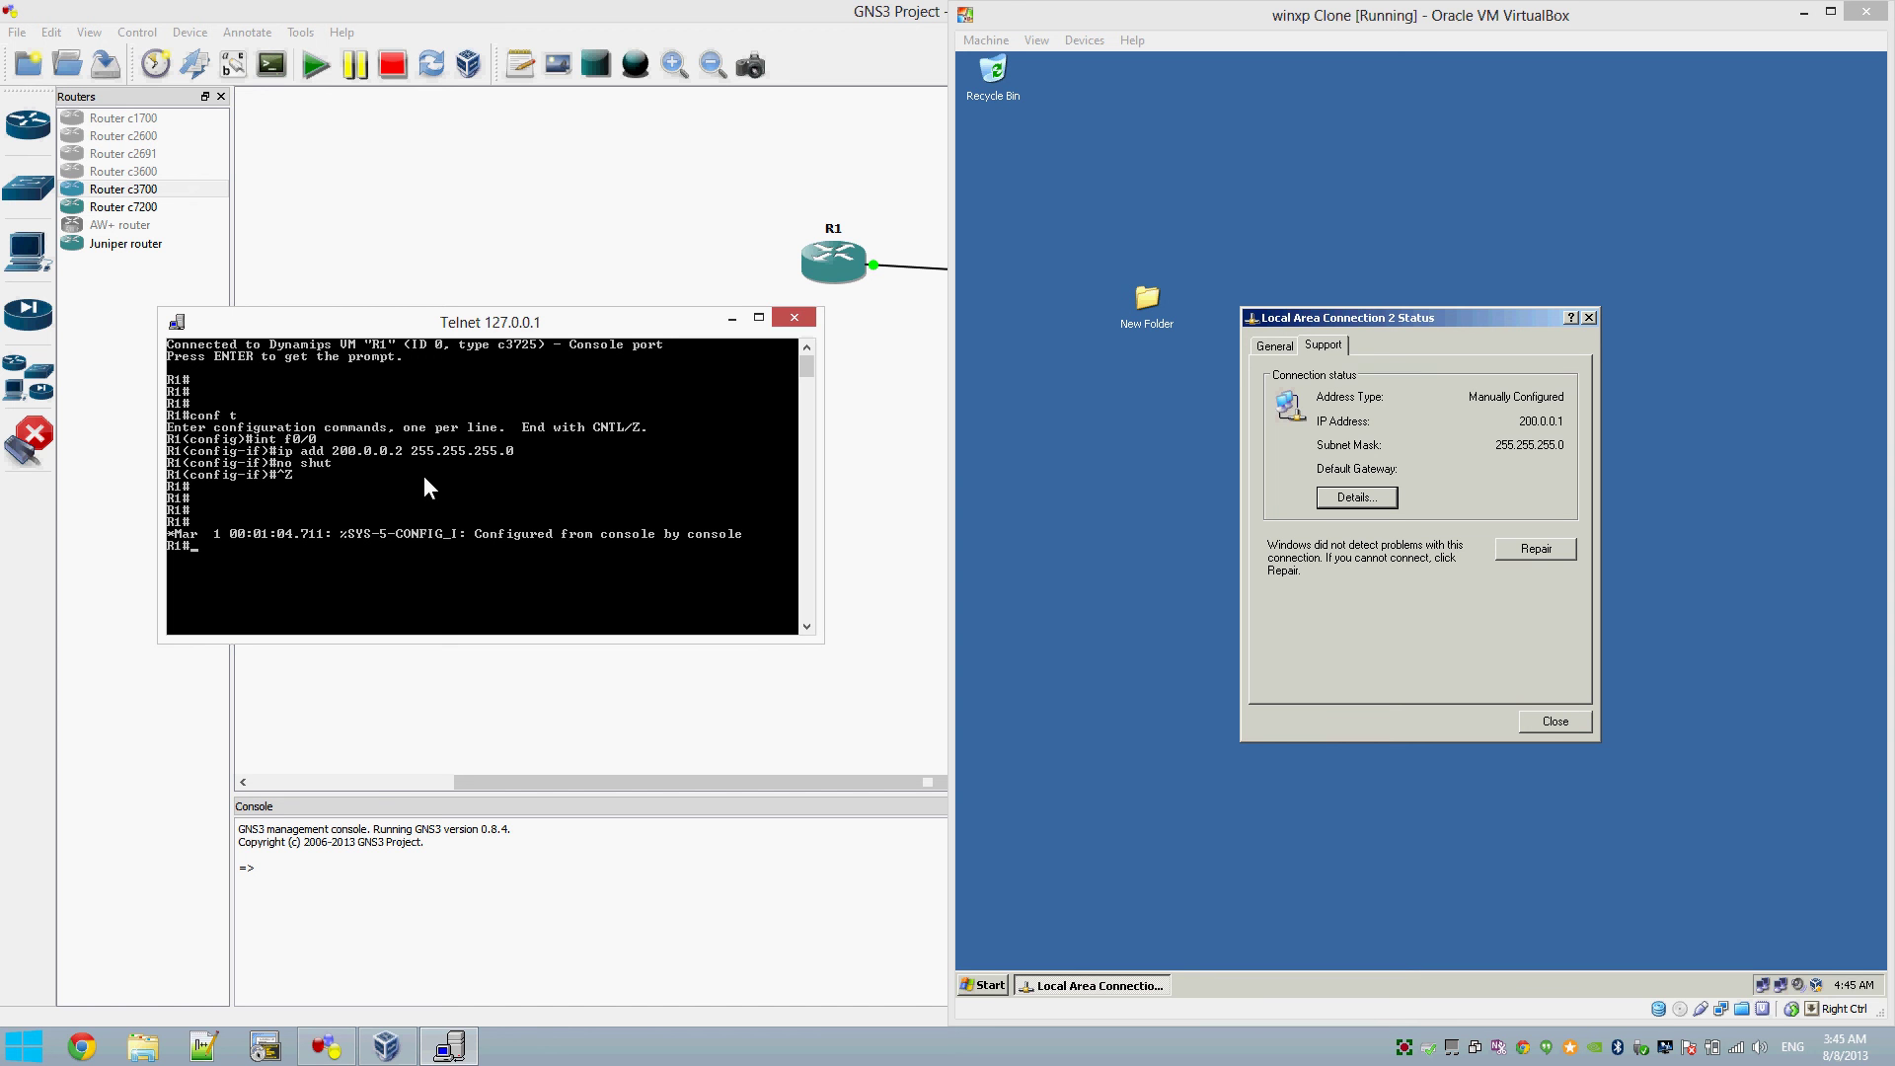
{"action": "key", "text": "Return"}
{"action": "key", "text": "Return"}
{"action": "key", "text": "Return"}
{"action": "key", "text": "Return"}
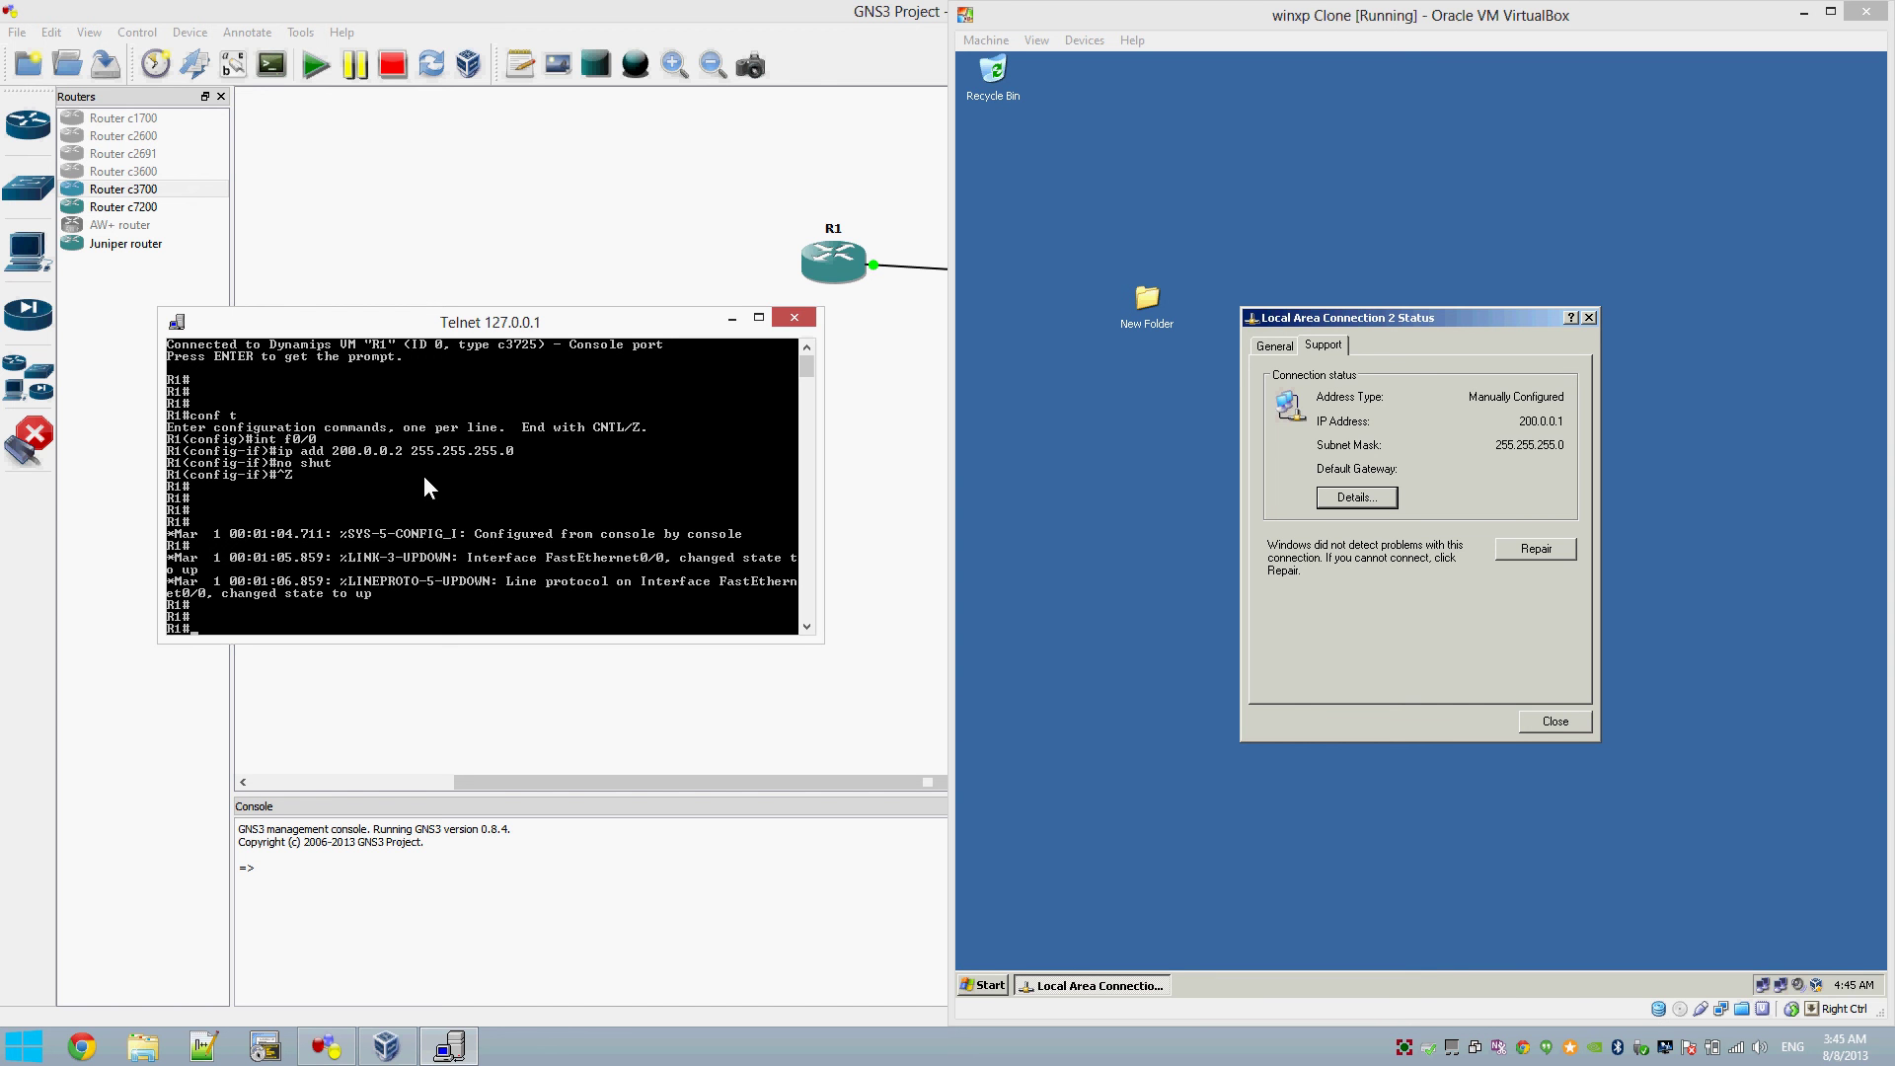
{"action": "key", "text": "Return"}
{"action": "type", "text": "ping"}
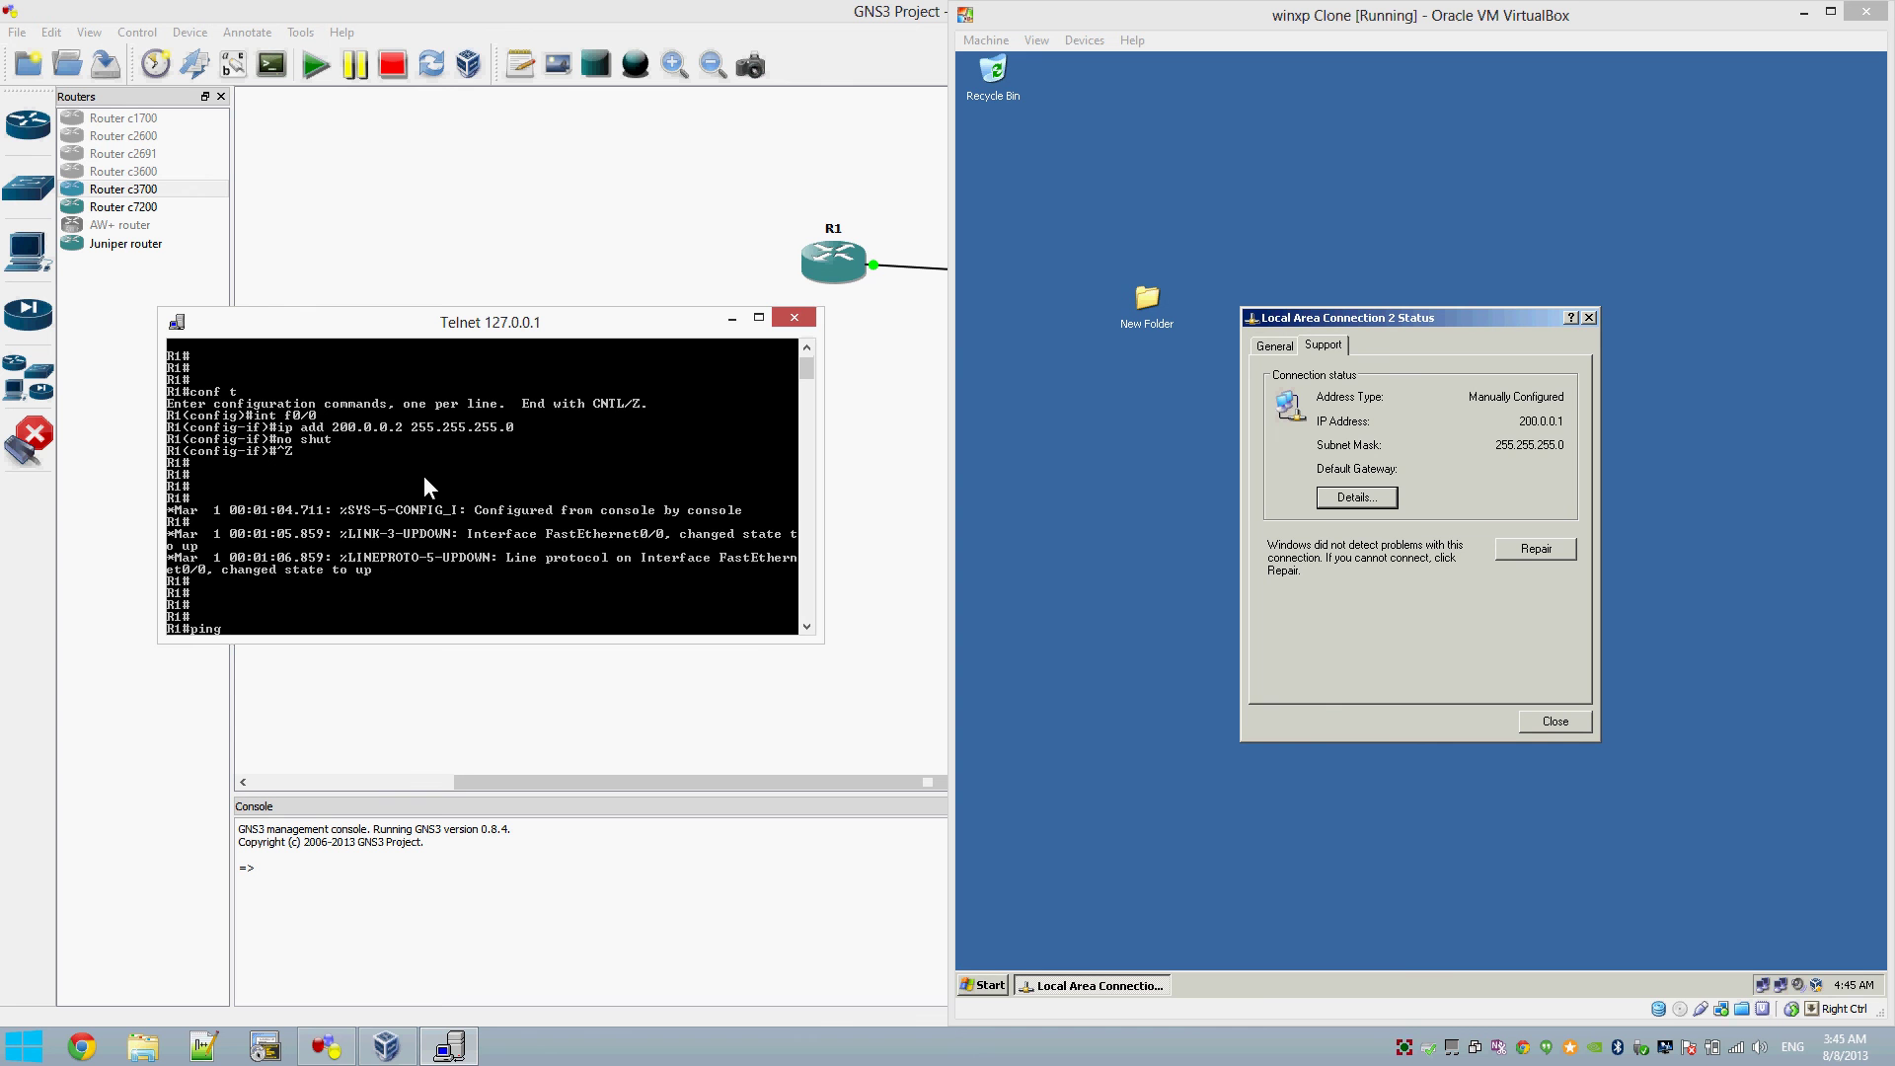
{"action": "type", "text": " 200.0.0.1"}
{"action": "key", "text": "Return"}
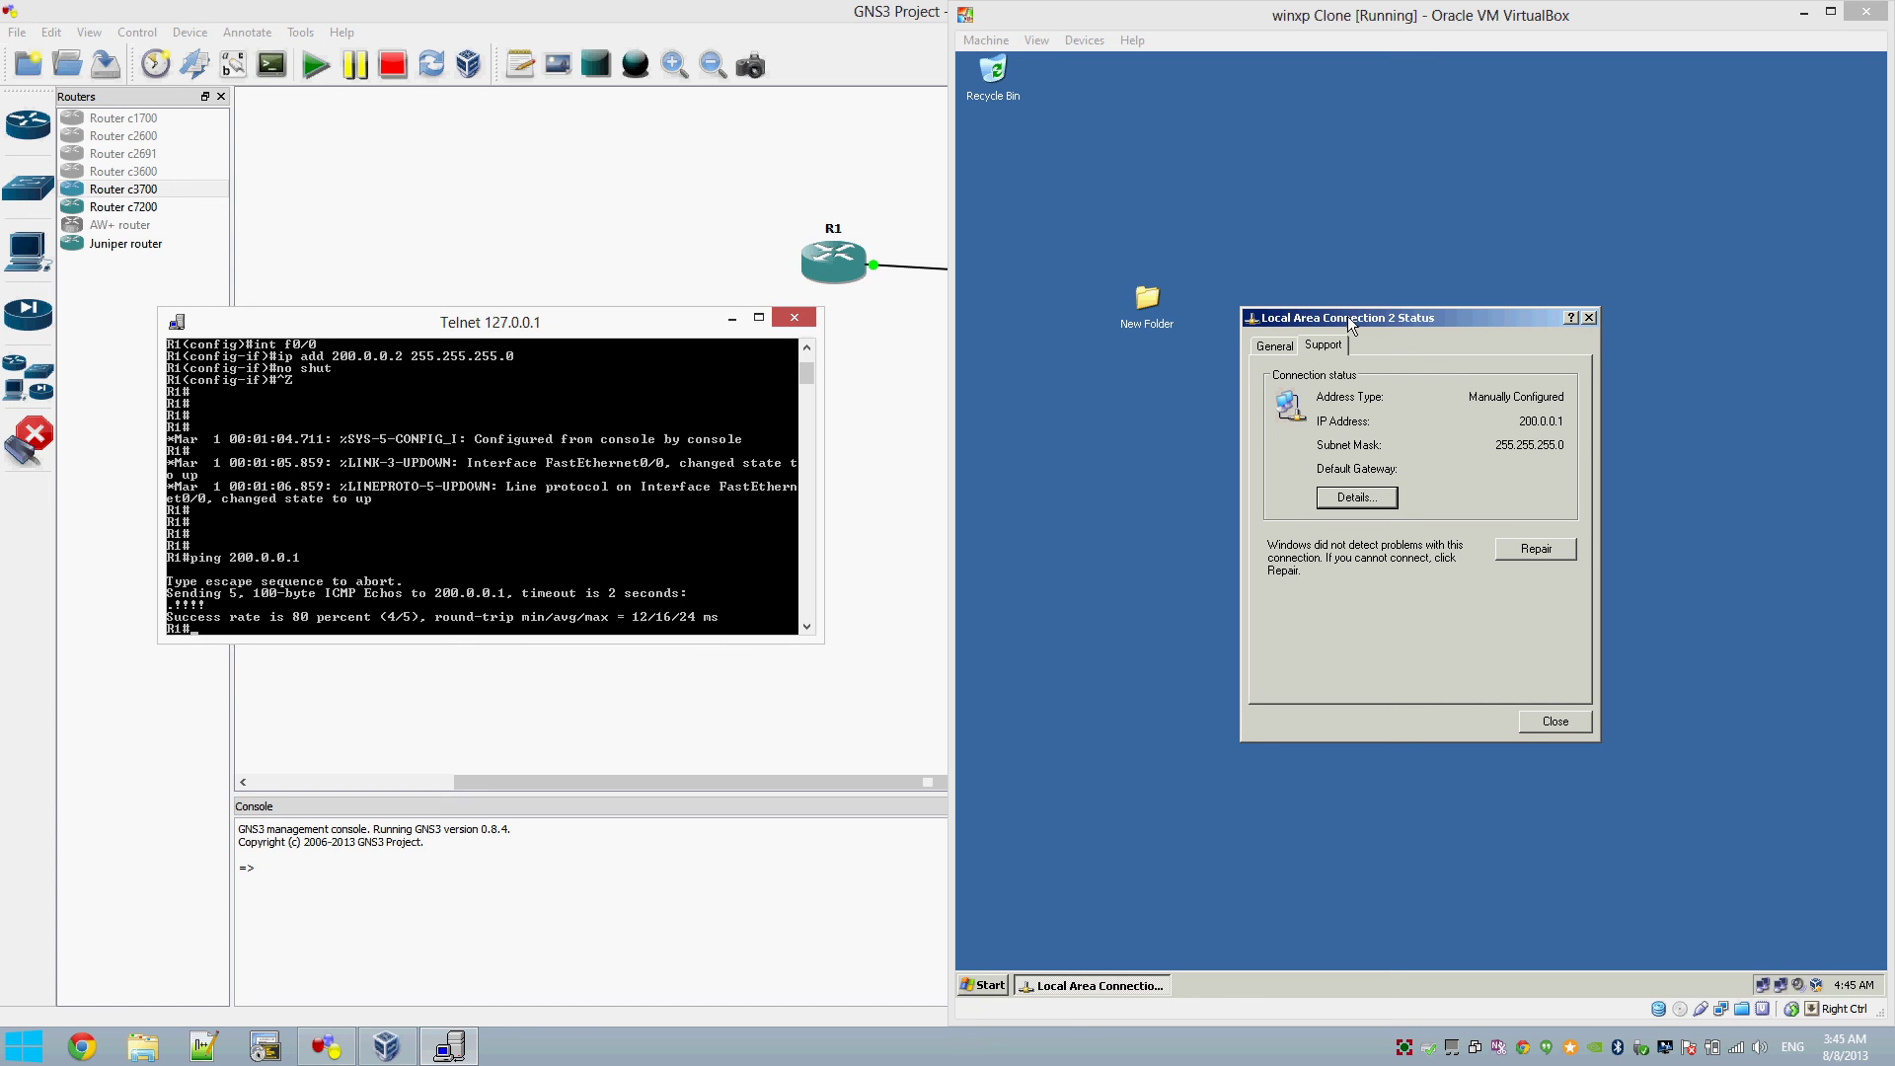
Step: Open the XP guest's Start menu with All Programs expanded
{"action": "left_click", "coordinate": [989, 983]}
{"action": "mouse_move", "coordinate": [1097, 921]}
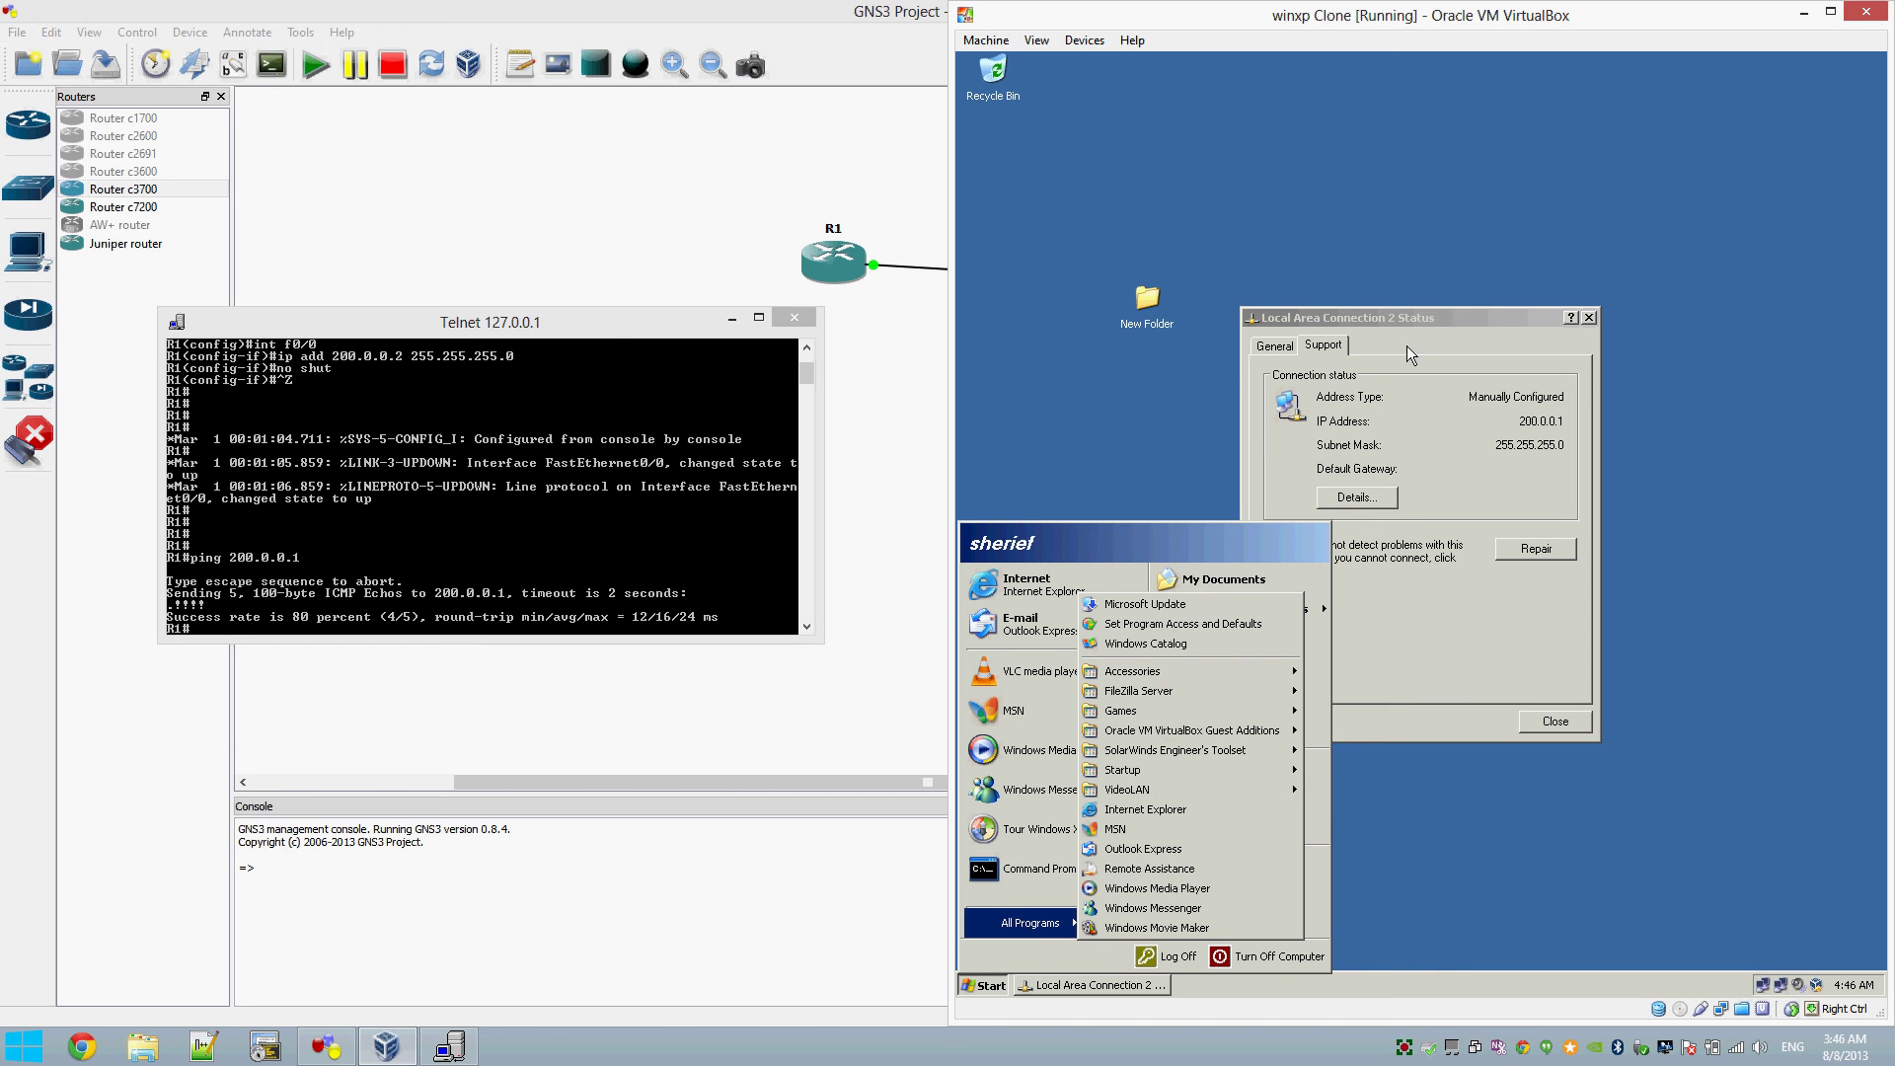
Step: Close the XP Start menu, leaving the Local Area Connection 2 Status details visible
{"action": "left_click", "coordinate": [602, 323]}
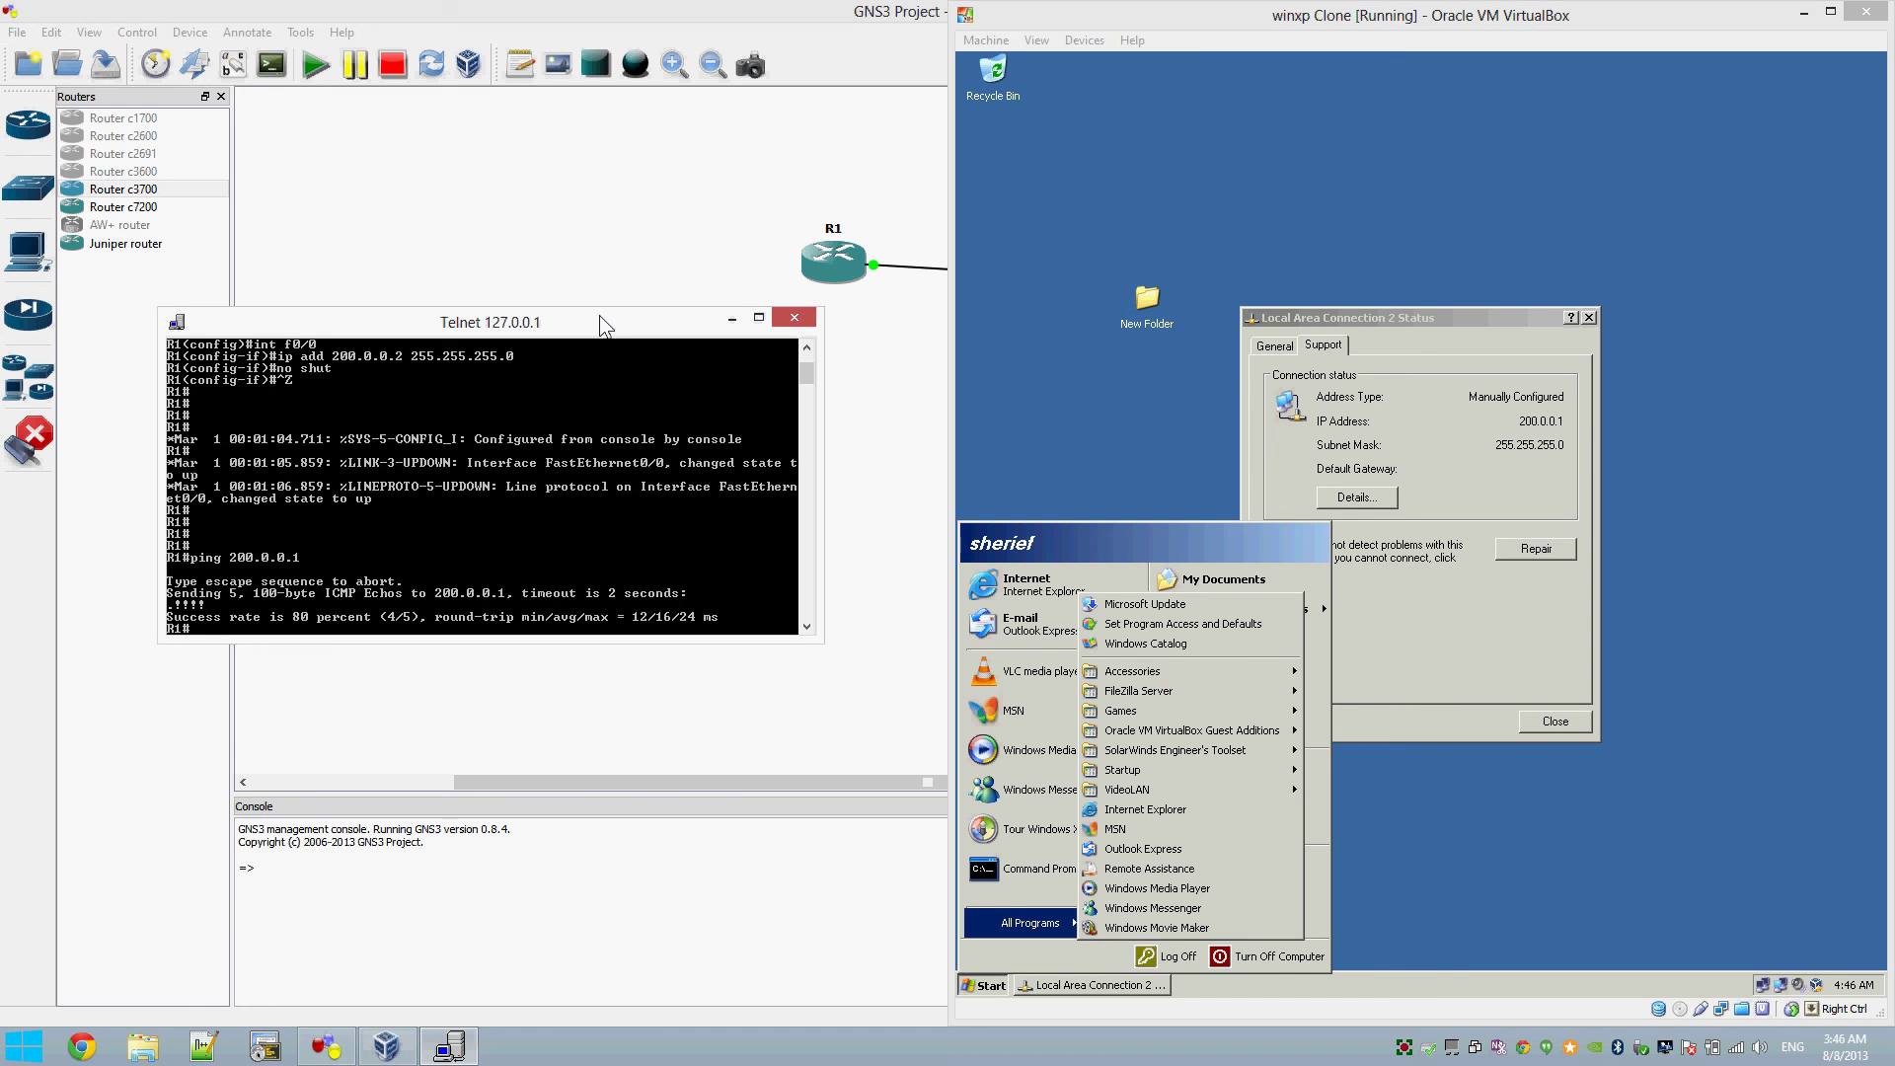
{"action": "left_click", "coordinate": [1330, 320]}
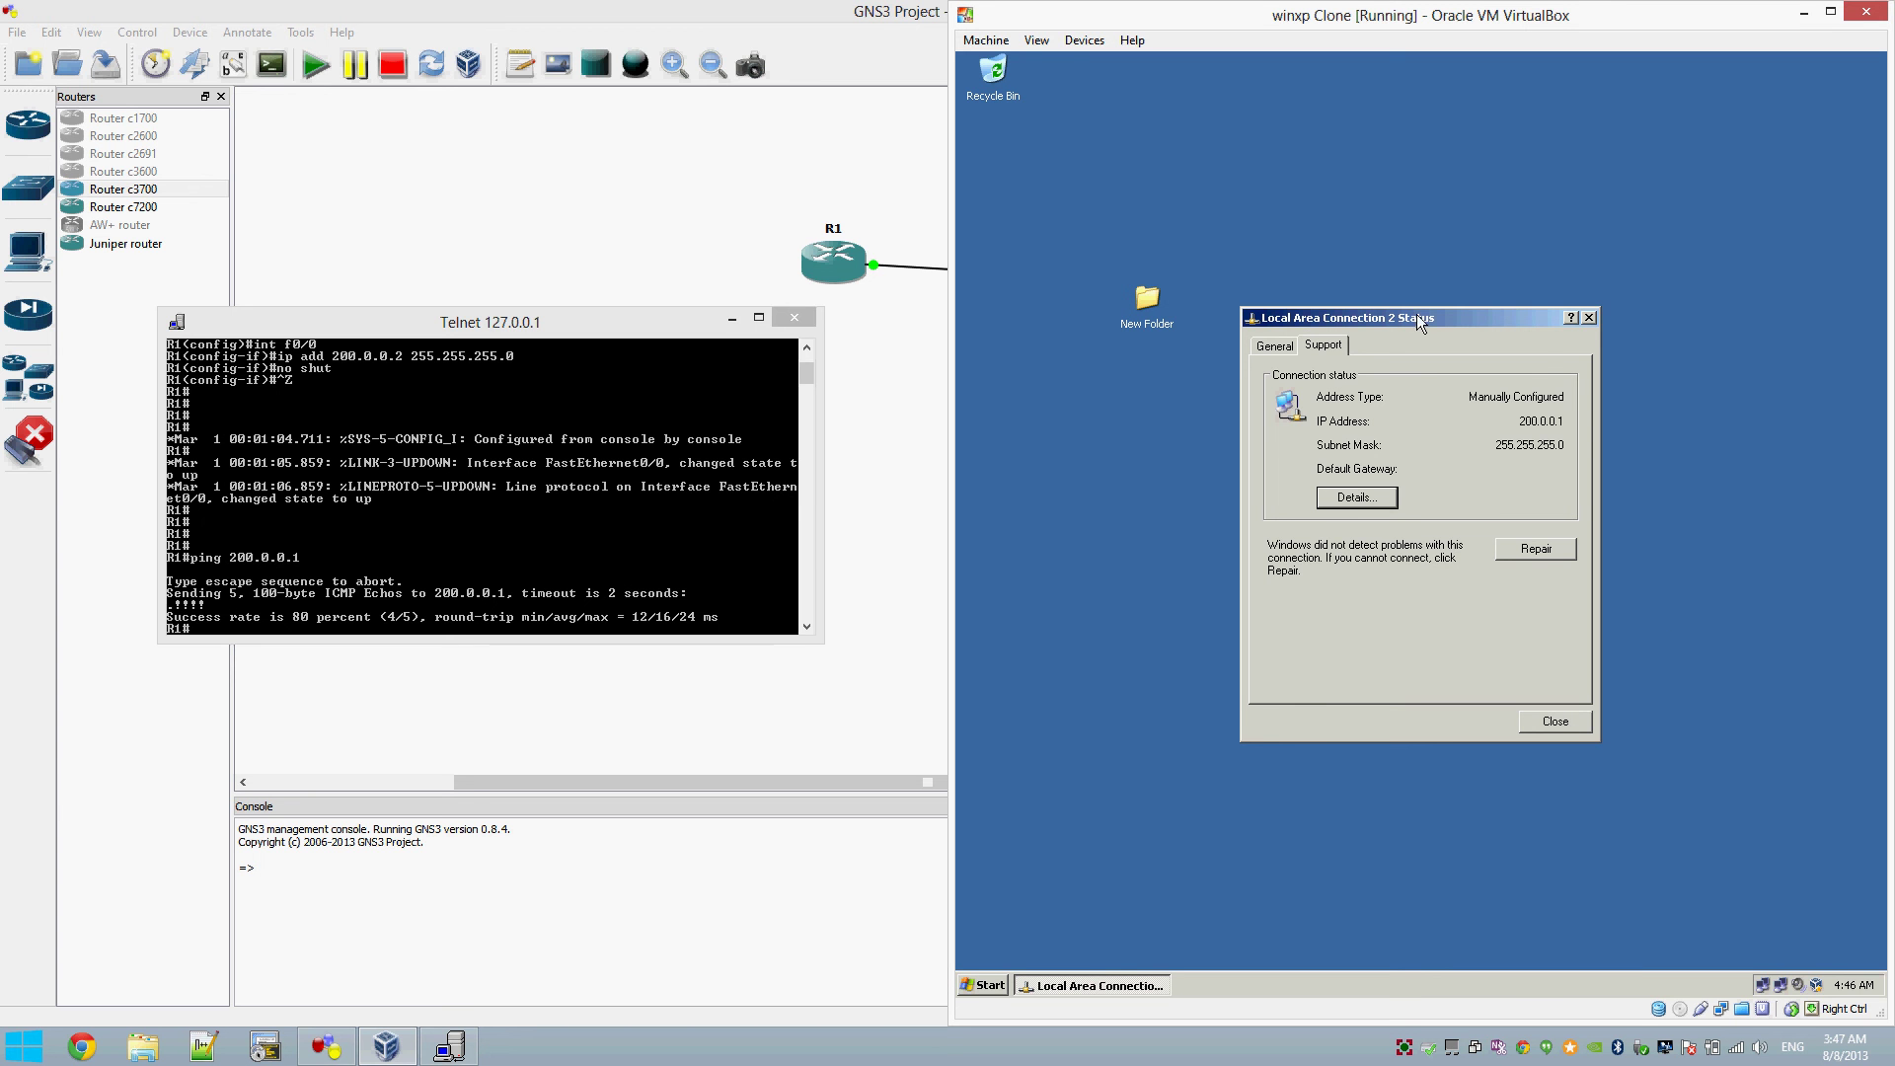
Step: Drag the Local Area Connection 2 Status dialog up and to the left on the XP desktop
{"action": "left_click_drag", "start_coordinate": [1417, 313], "coordinate": [1358, 221]}
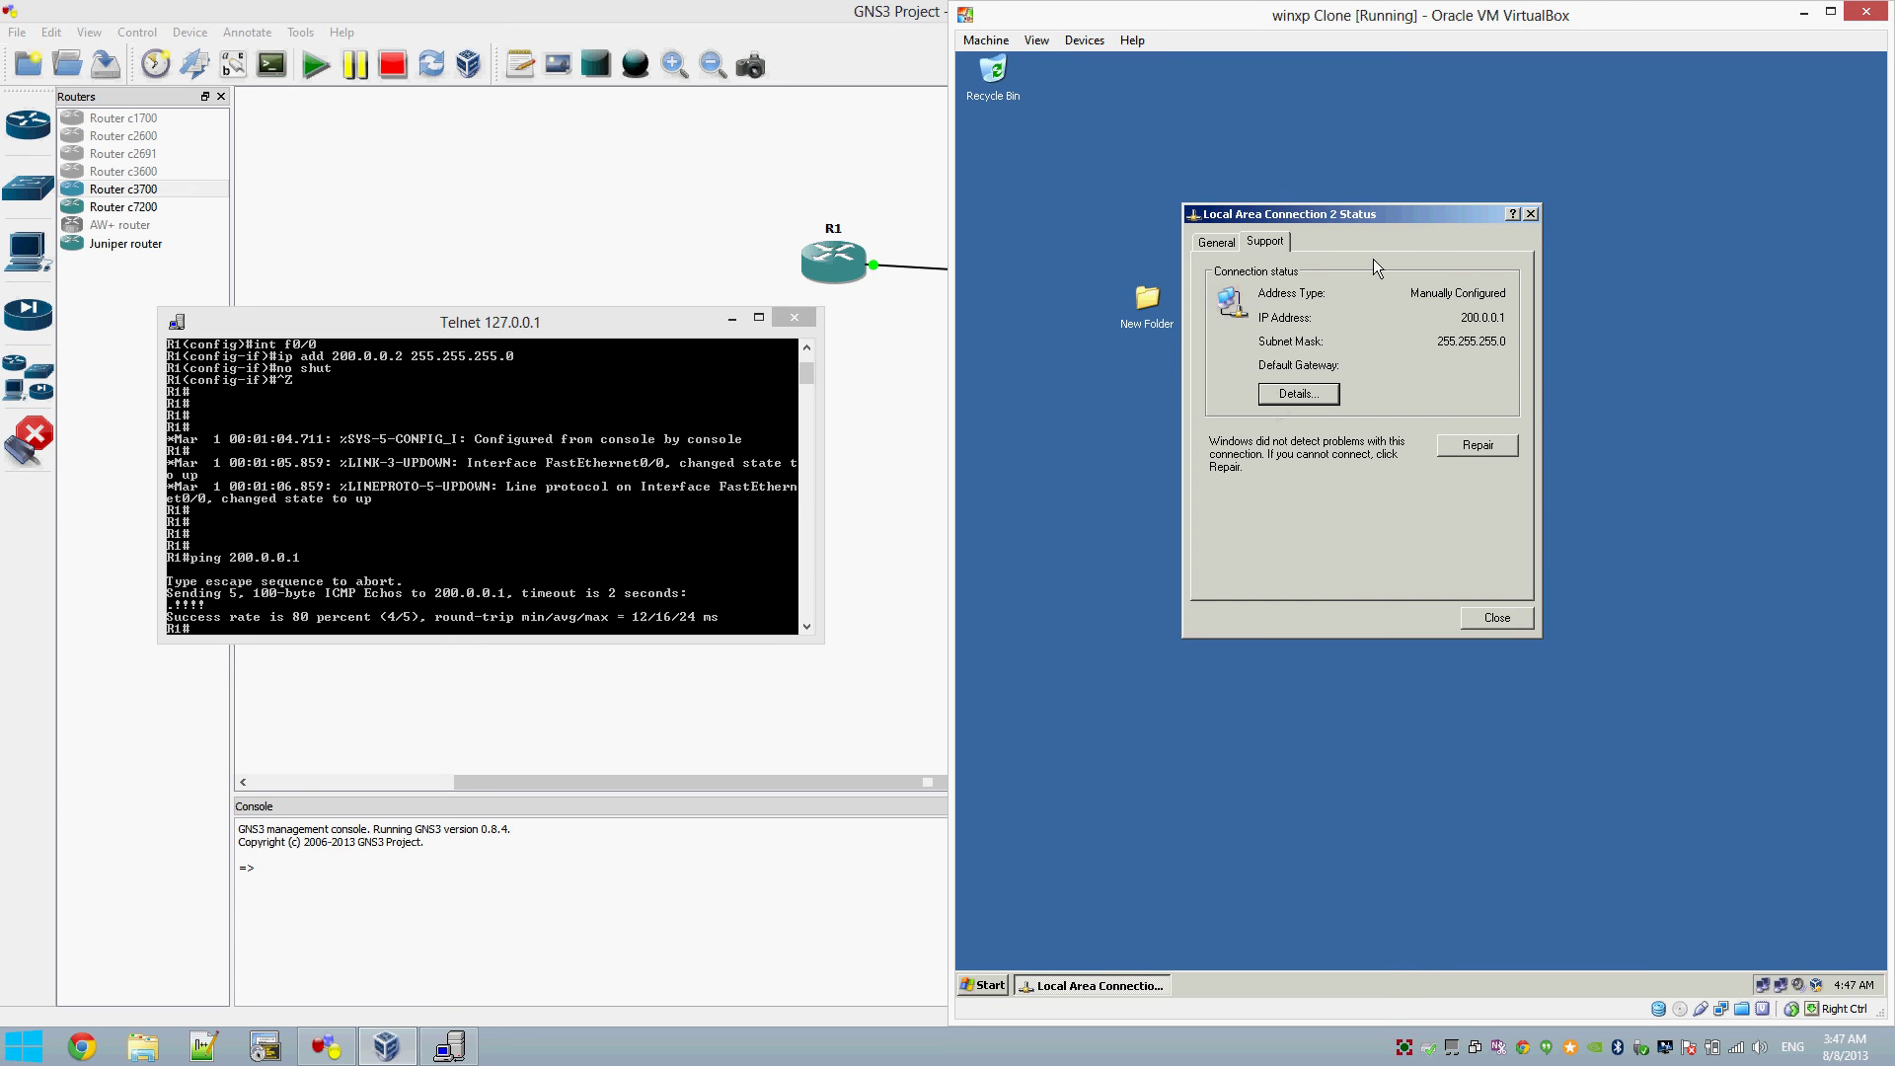